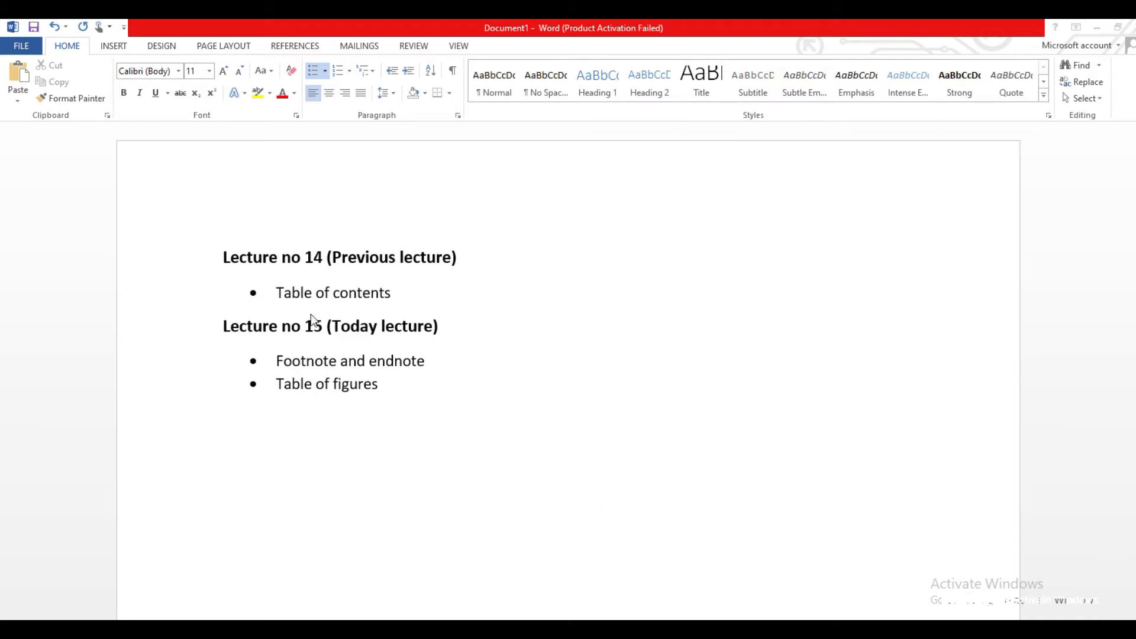
Highlight the Table of contents, Footnote and endnote, and Table of figures topic lines in turn.
left_click(316, 294)
triple_click(327, 293)
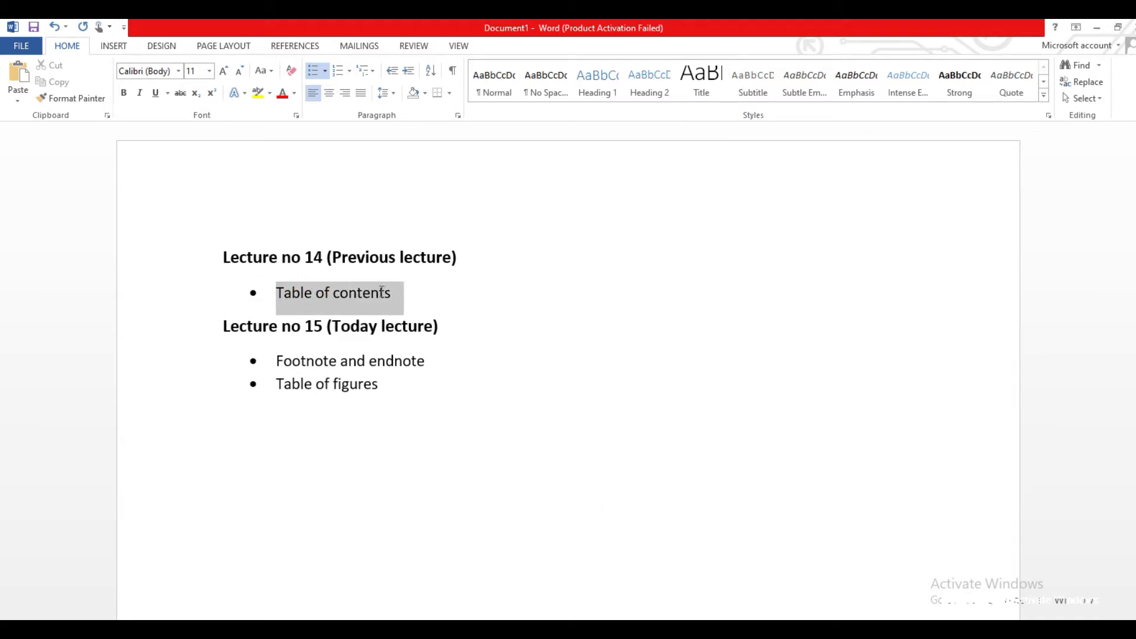
left_click(351, 383)
triple_click(382, 363)
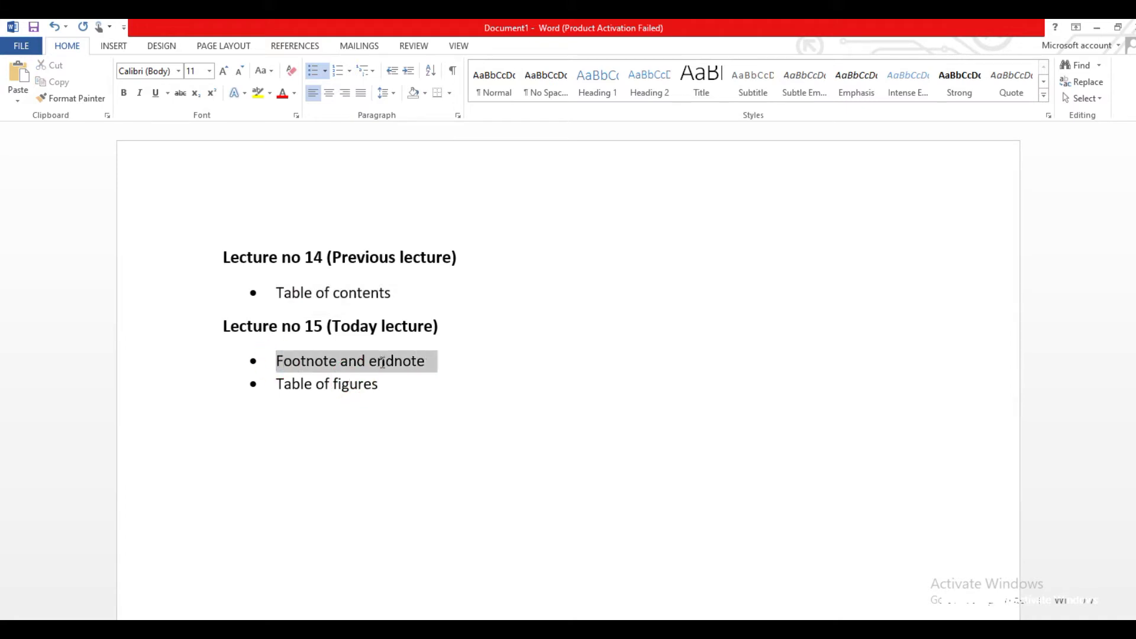
left_click(393, 401)
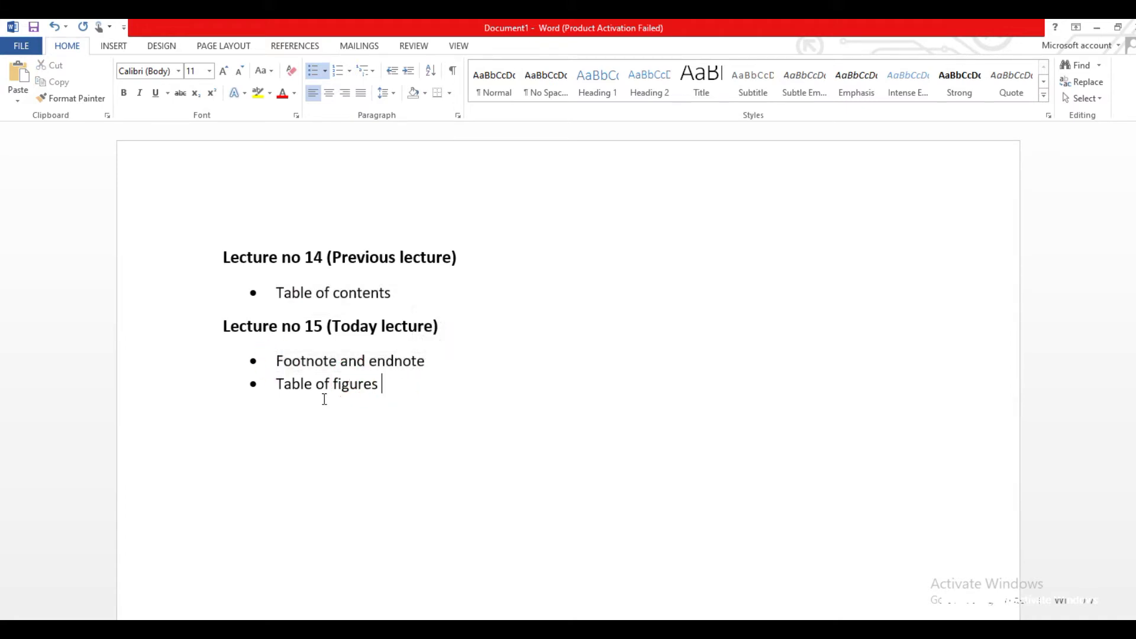
triple_click(278, 385)
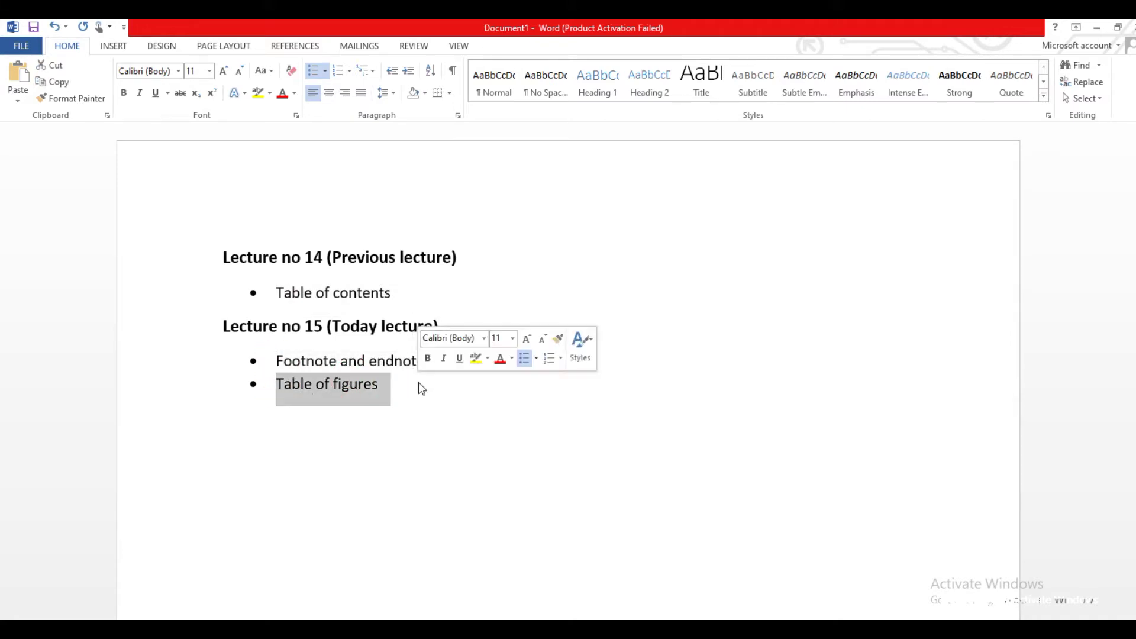
left_click(372, 426)
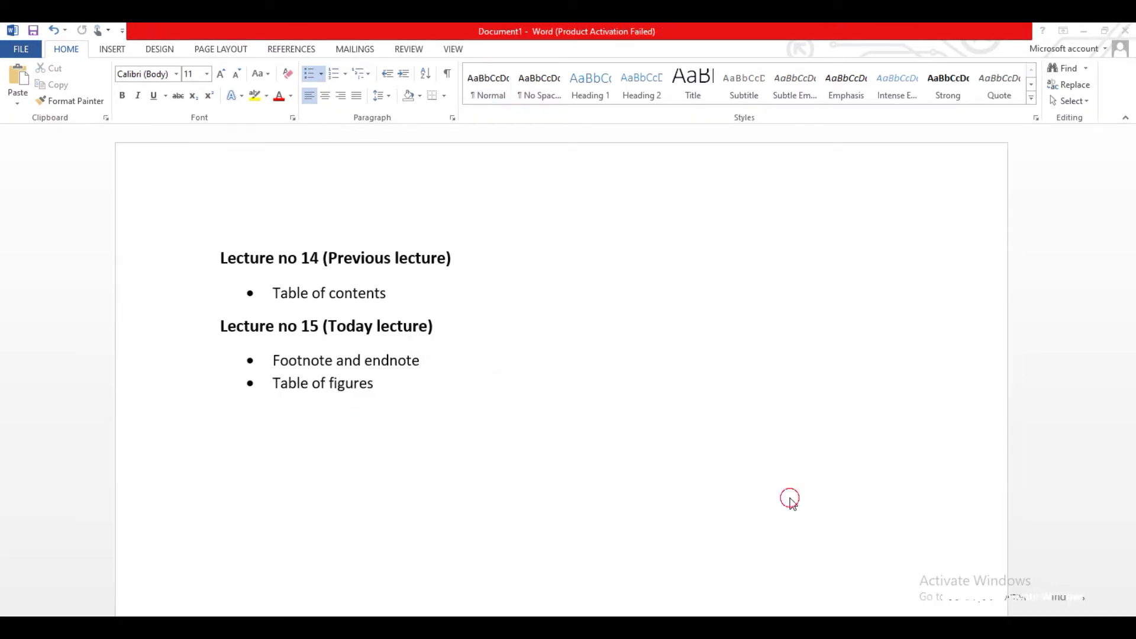
Switch from the lecture outline to the Computer Science Full document.
left_click(791, 501)
left_click(559, 445)
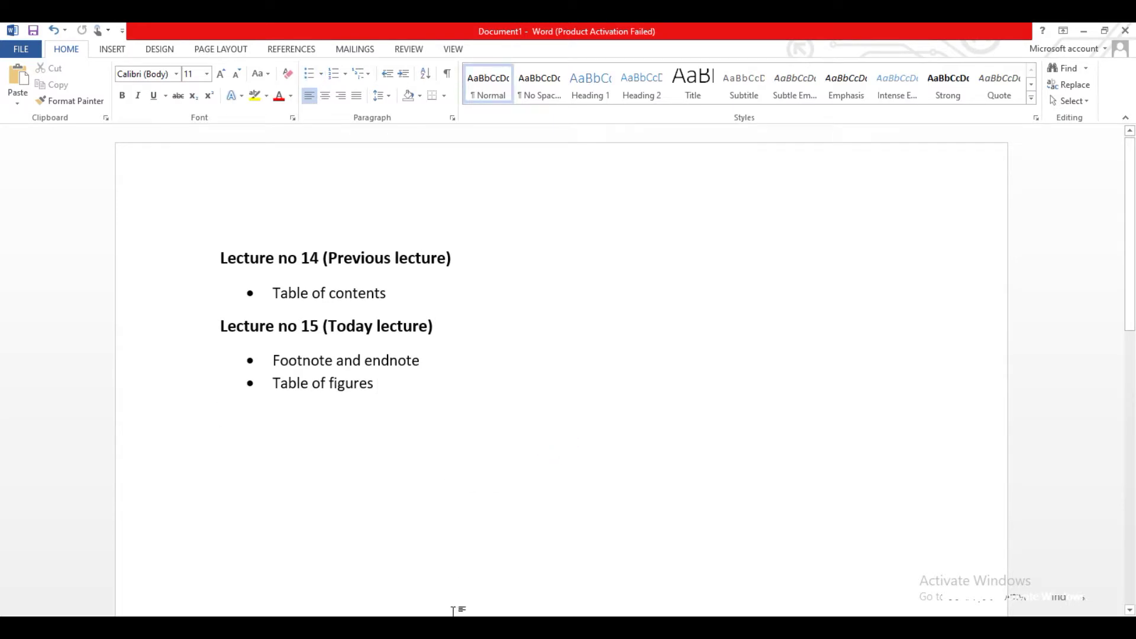
left_click(547, 577)
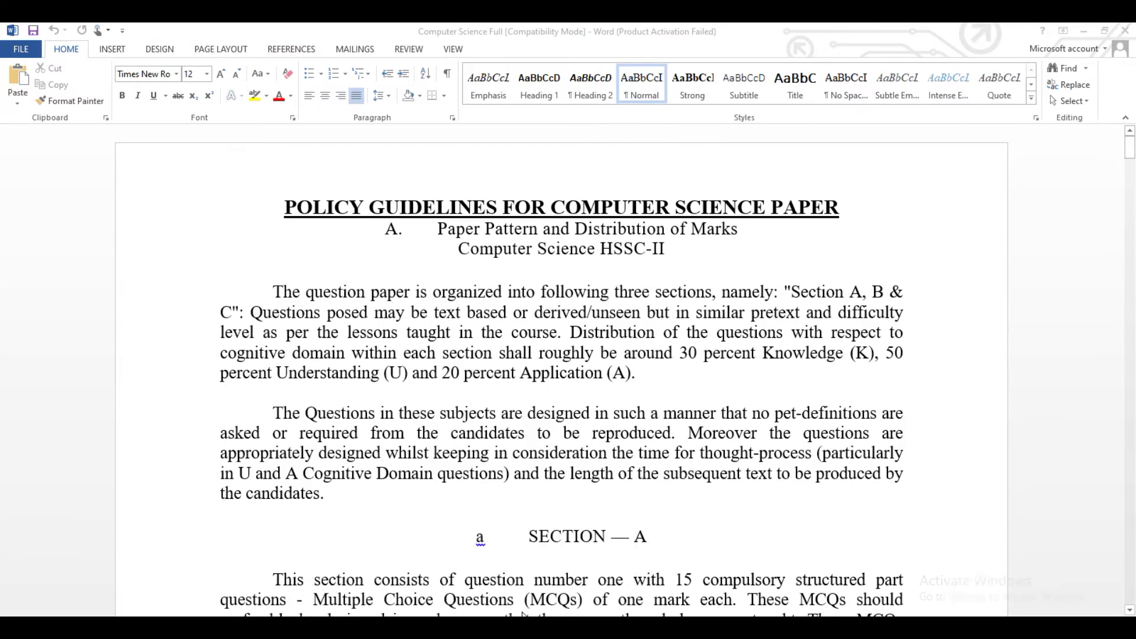
Insert a page break before the policy title so page 1 is left blank.
left_click(518, 521)
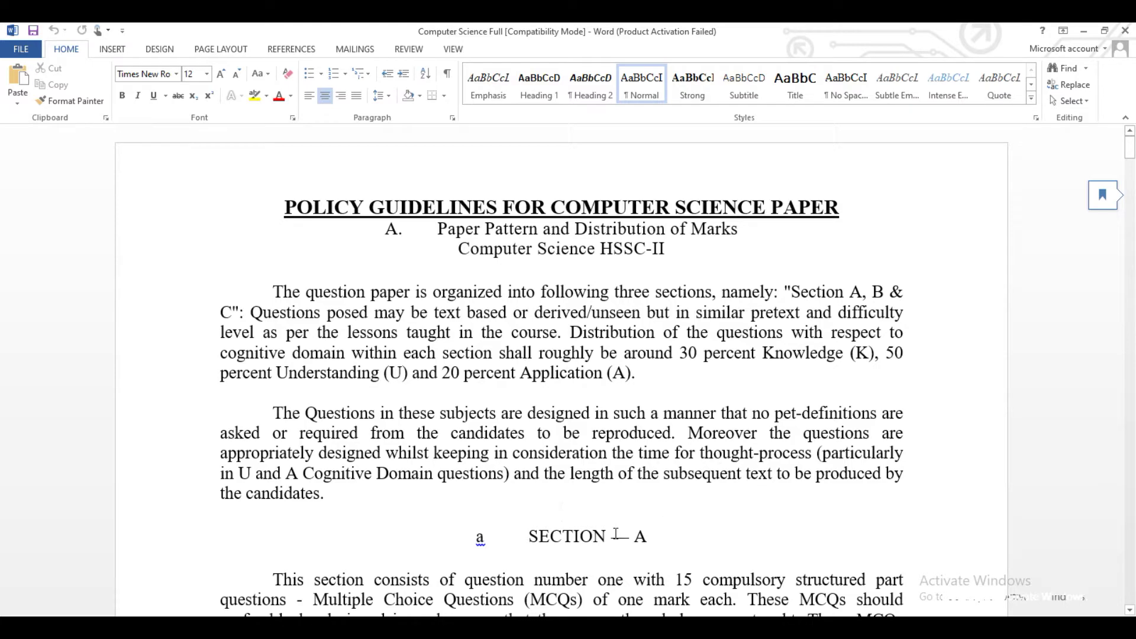
mouse_move(1130, 148)
left_mouse_down()
mouse_move(1130, 367)
mouse_move(1109, 216)
mouse_move(1119, 141)
left_mouse_up()
left_click(698, 325)
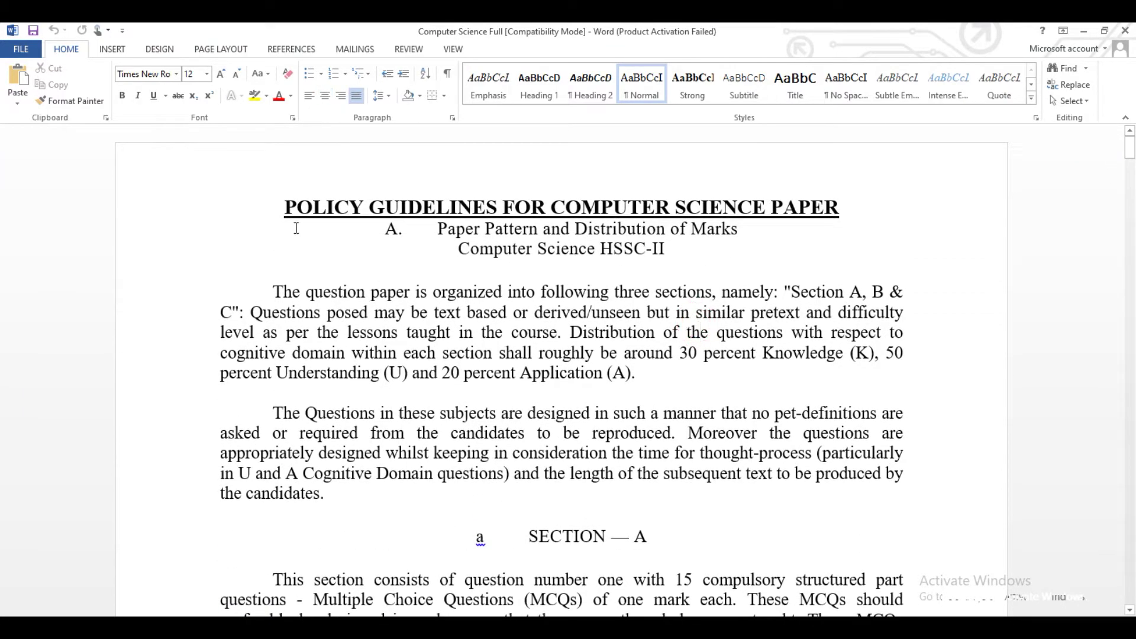
left_click(285, 212)
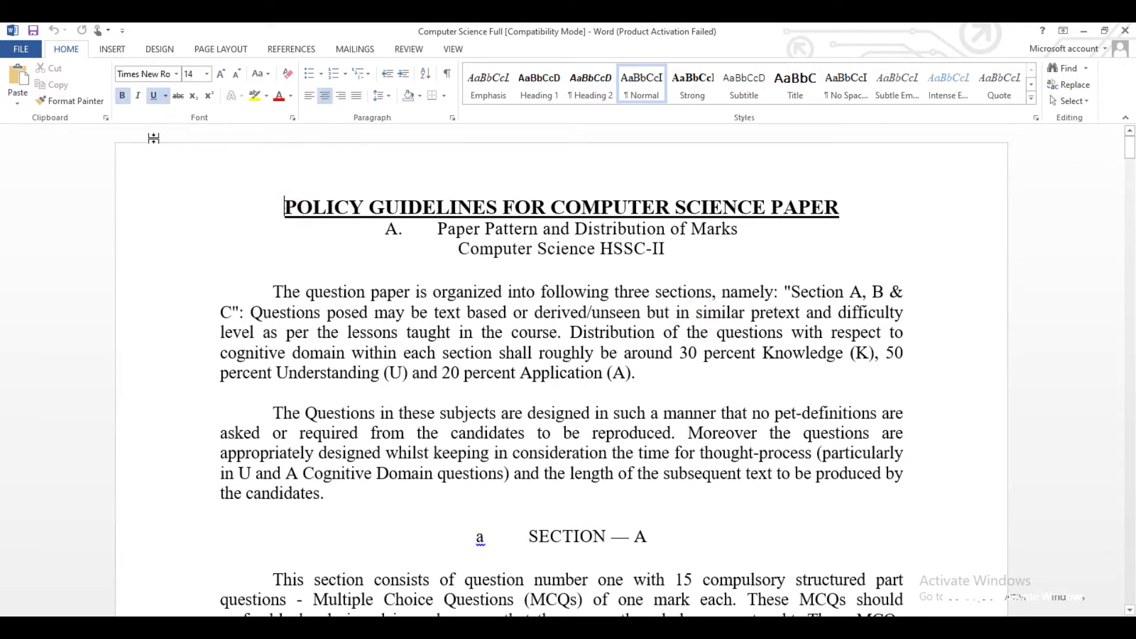
left_click(122, 51)
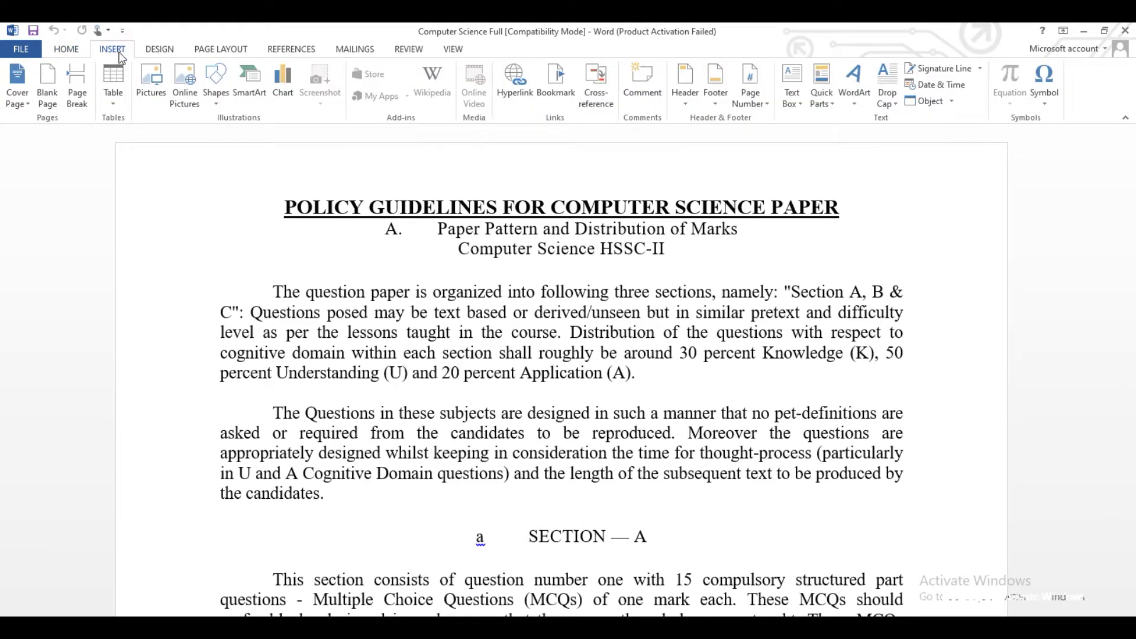
left_click(76, 90)
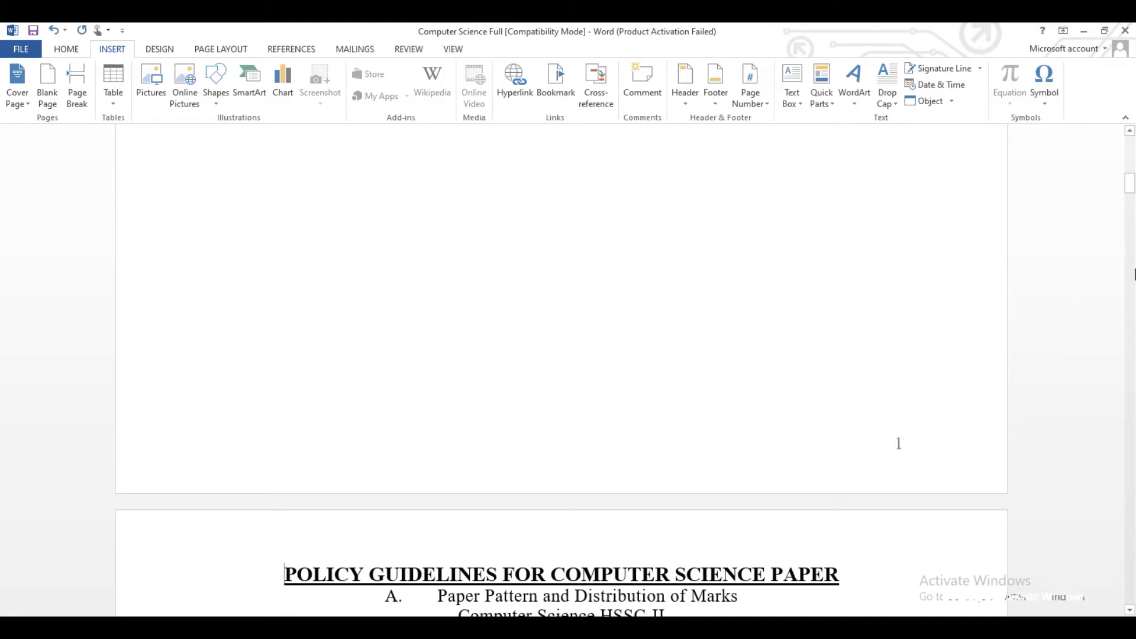
Select the 'A. Paper Pattern and Distribution of Marks' heading for tagging.
left_click_drag(1132, 189, 1132, 171)
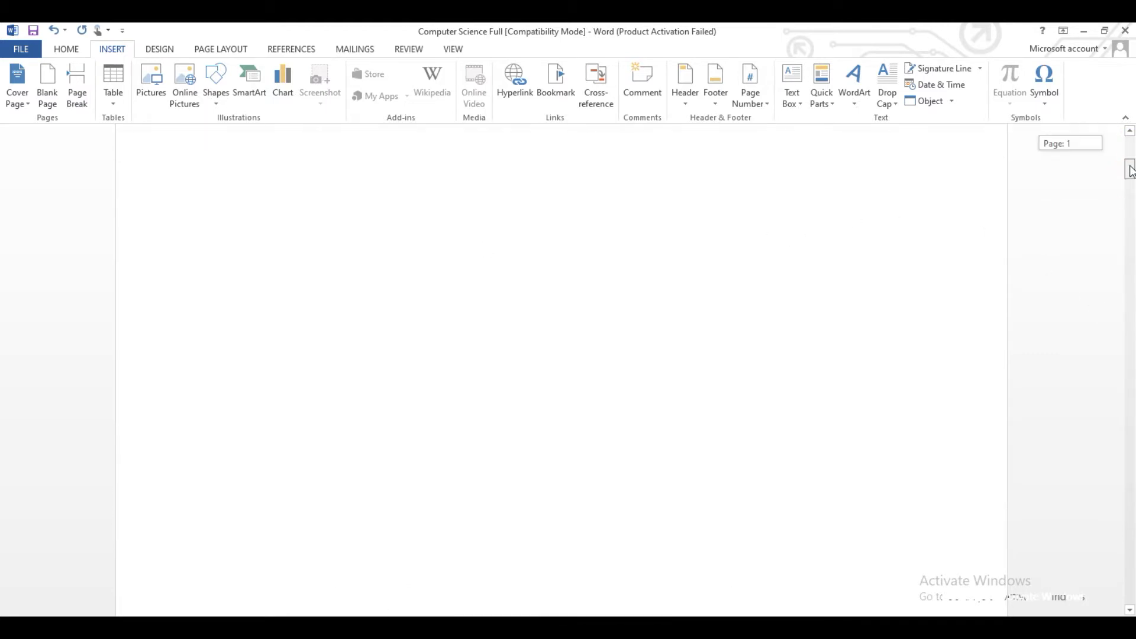
left_click_drag(1132, 172, 1132, 197)
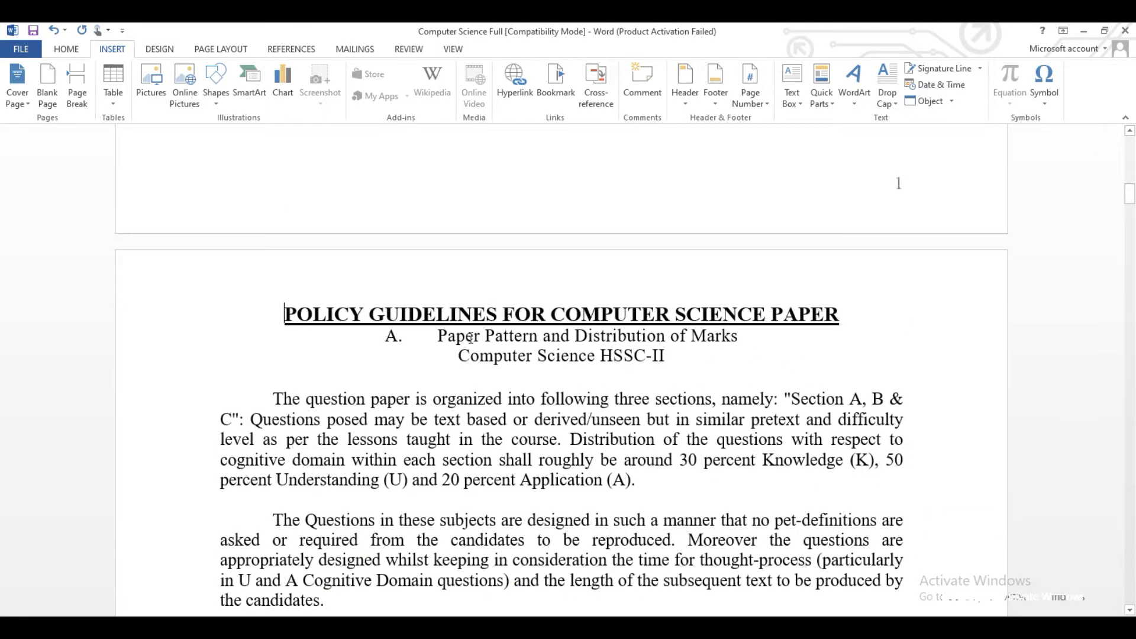
left_click_drag(384, 337, 742, 346)
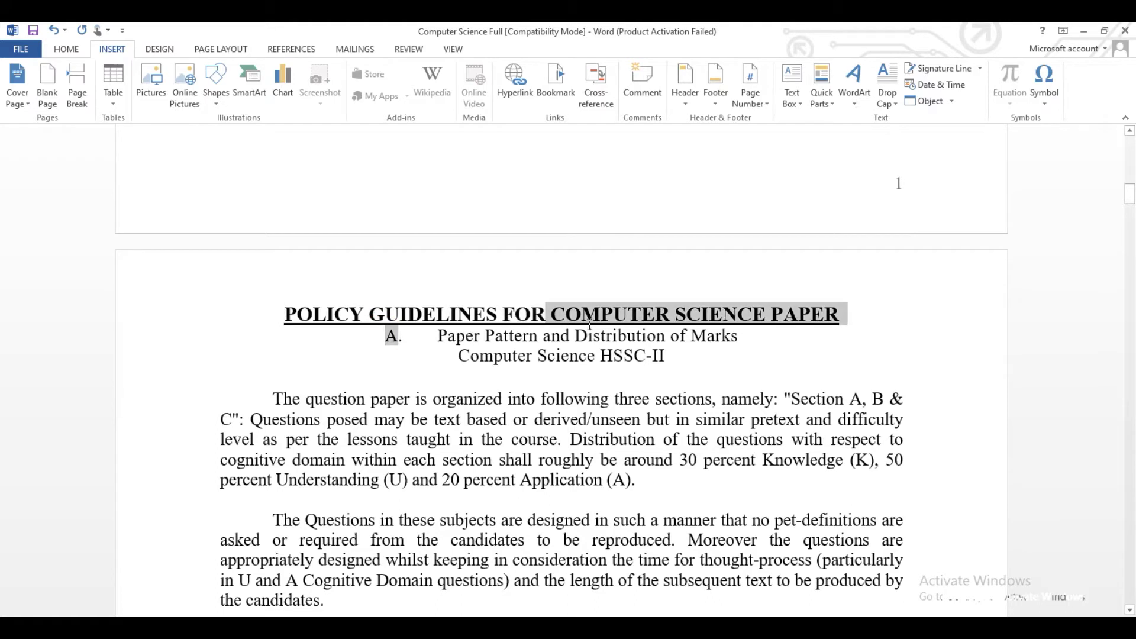
left_click_drag(742, 347, 745, 336)
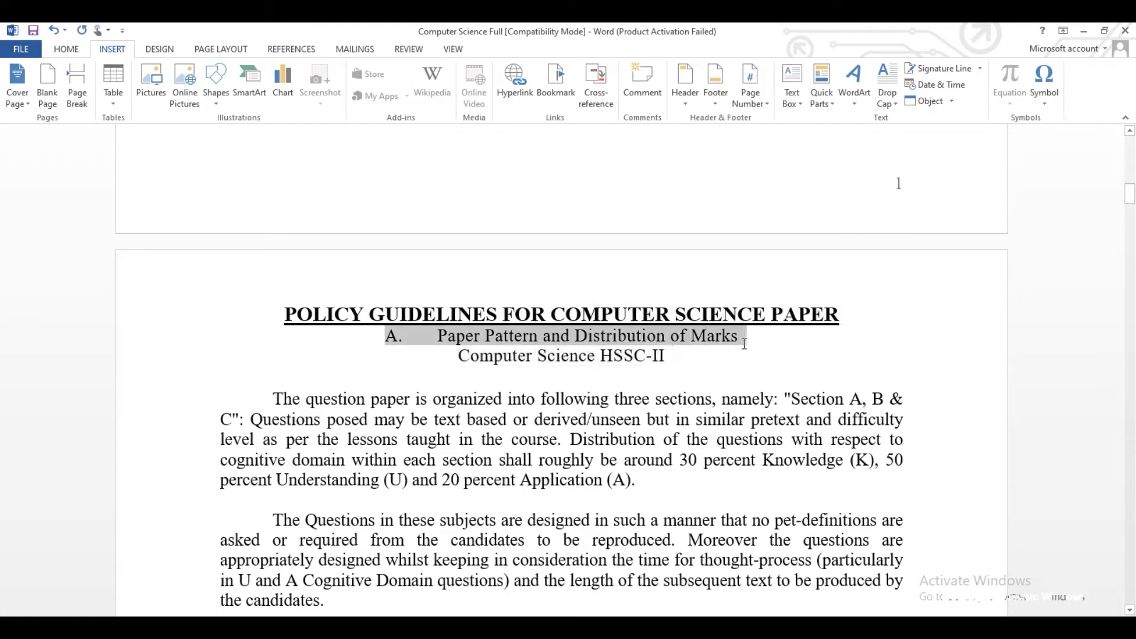
left_click(286, 49)
Make the Paper Pattern and Distribution of Marks heading a level 1 contents entry.
left_click(99, 69)
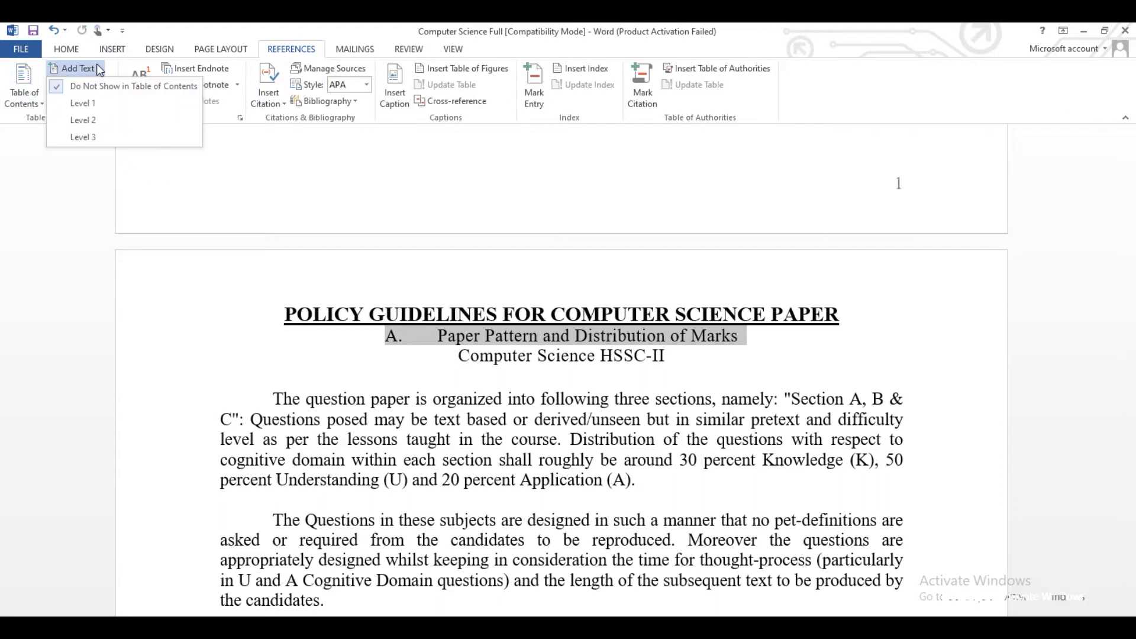
left_click(98, 104)
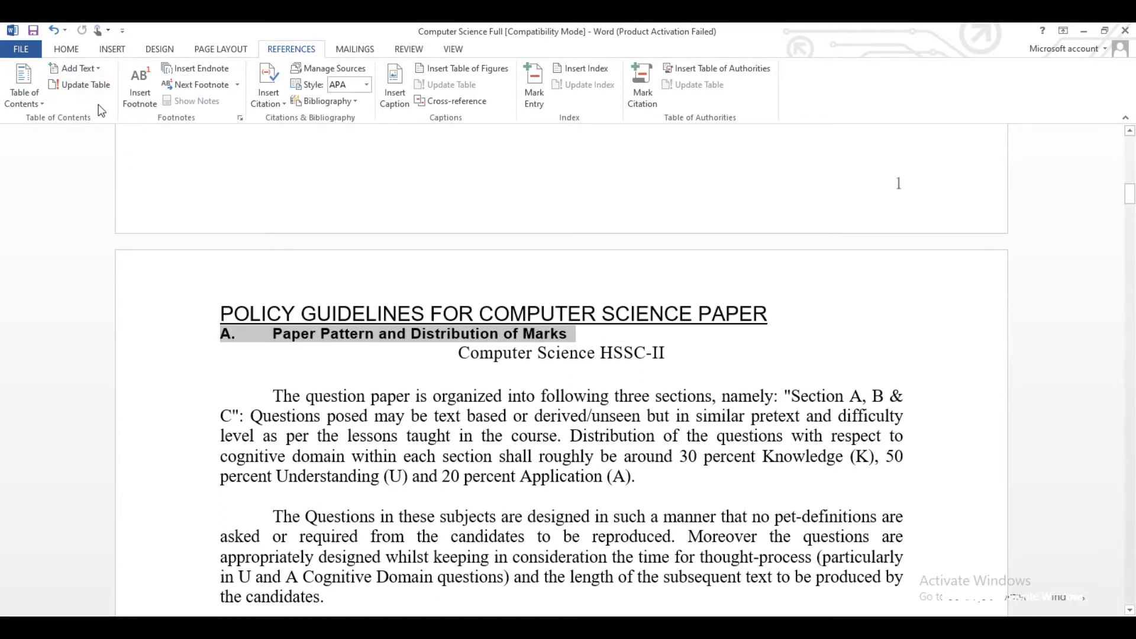
left_click(406, 402)
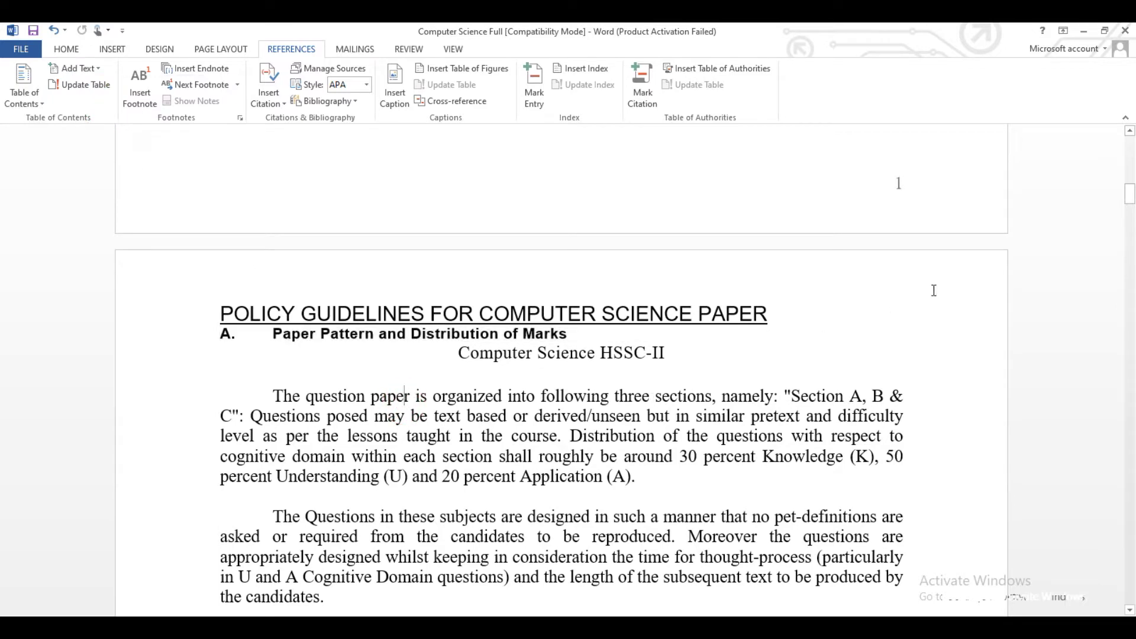
Tag the SECTION — A, SECTION — B & C and SECTION — D headings as level 2 entries.
left_click_drag(1131, 191, 1130, 205)
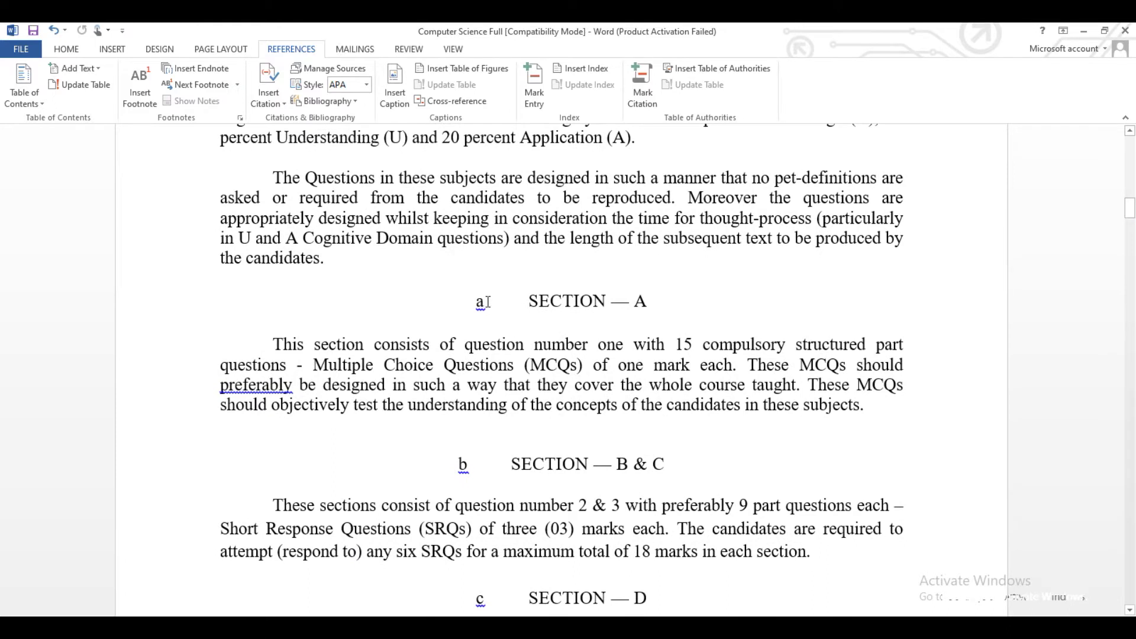
left_click_drag(480, 302, 664, 306)
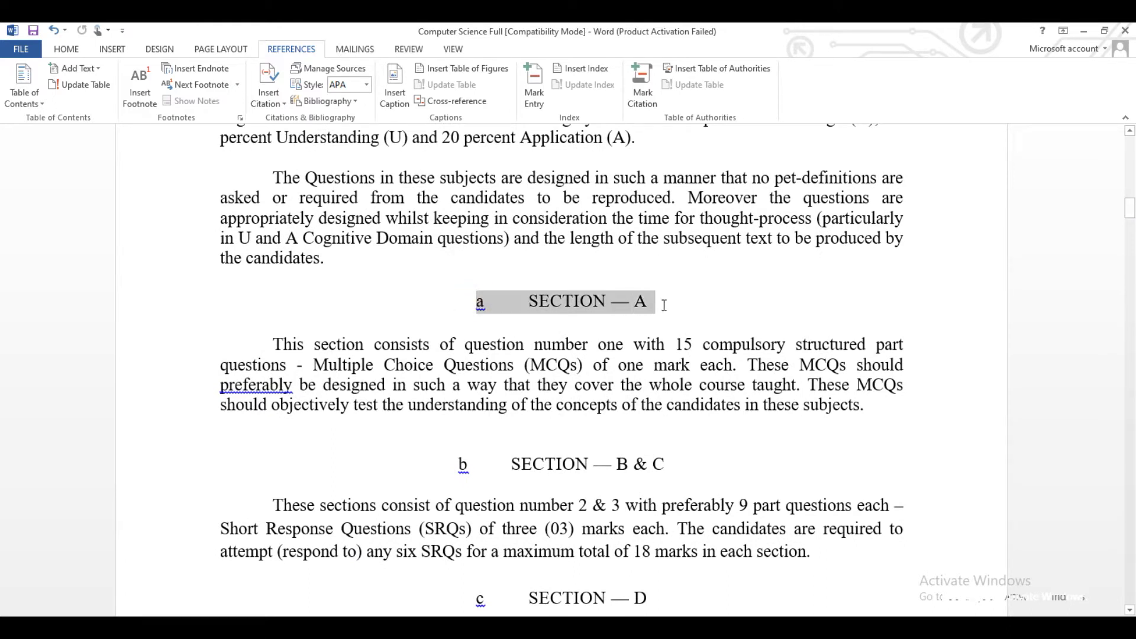
left_click(76, 68)
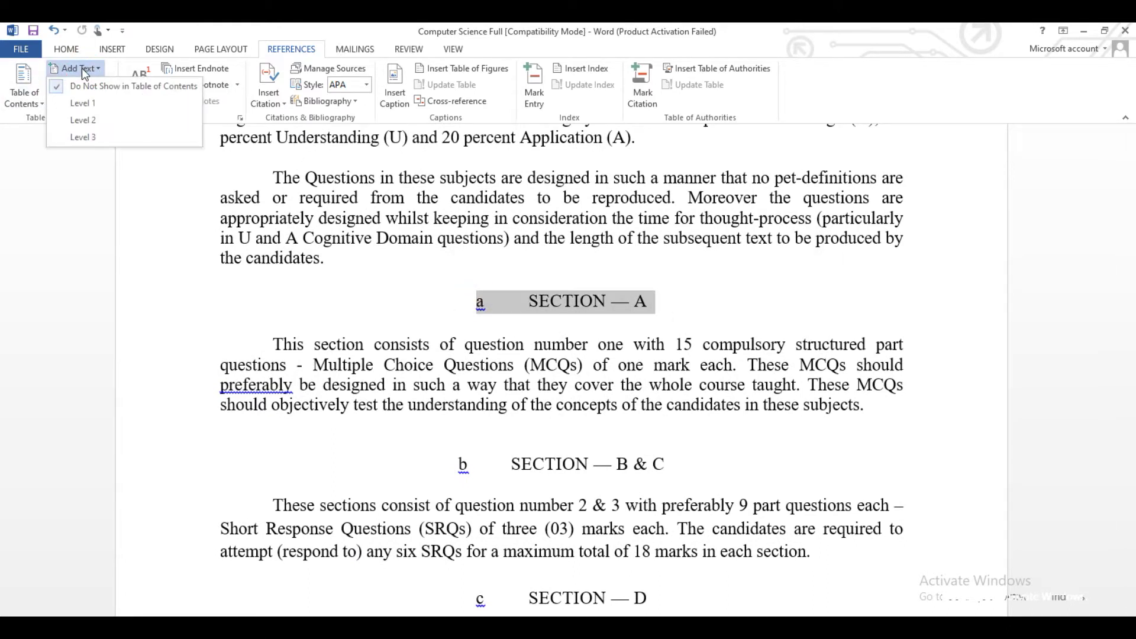
left_click(83, 119)
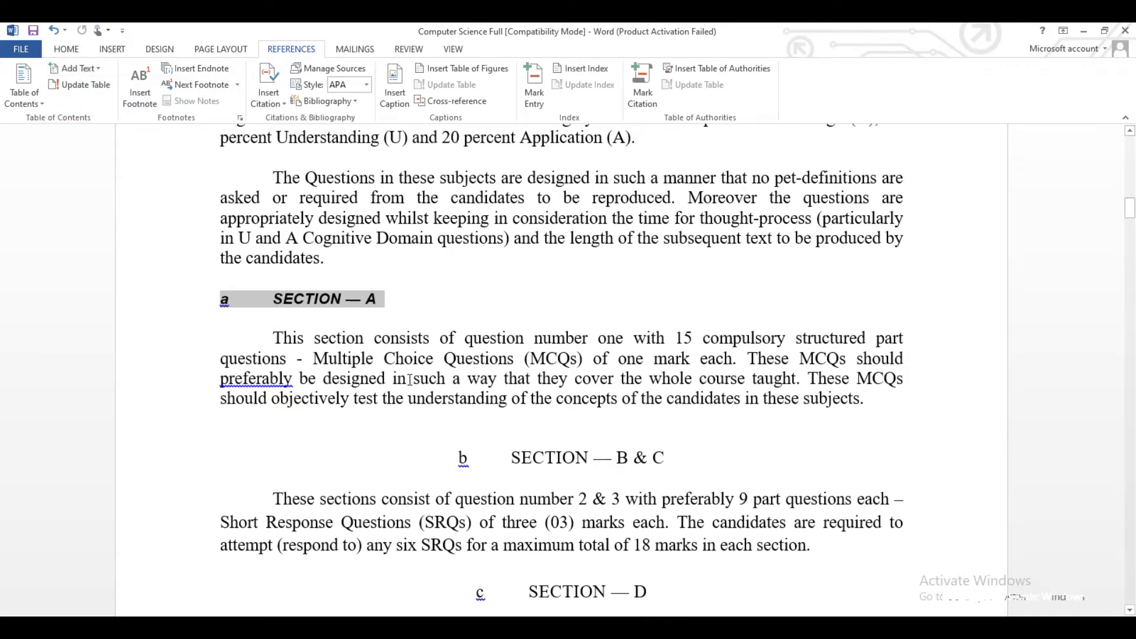
left_click_drag(461, 458, 686, 475)
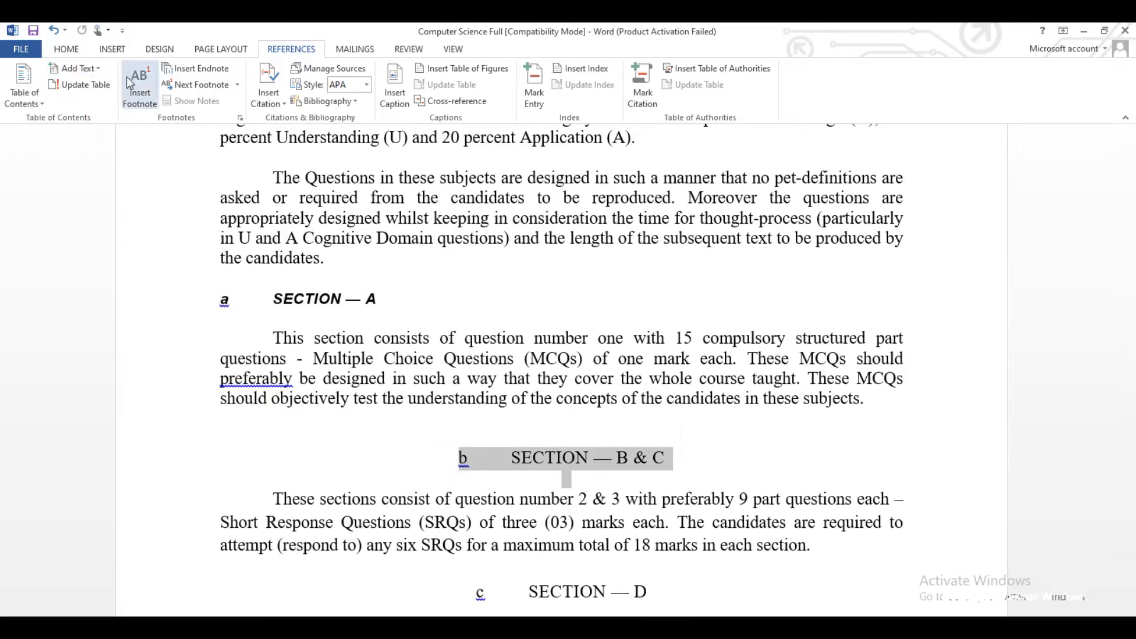
left_click(88, 68)
left_click(102, 121)
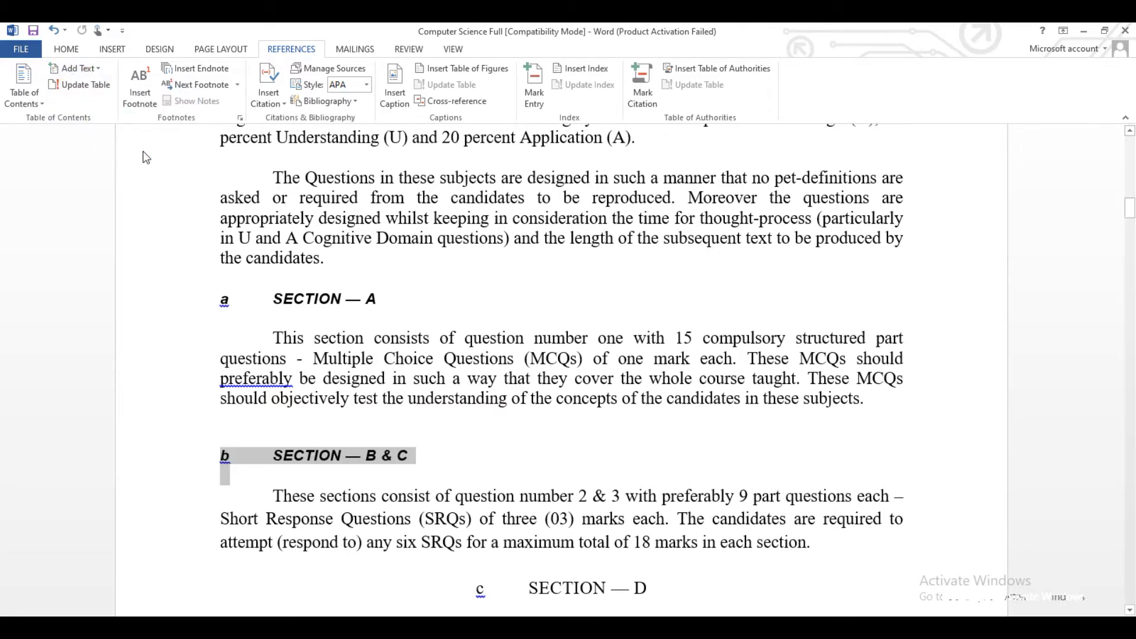
mouse_move(472, 589)
left_mouse_down()
mouse_move(656, 554)
mouse_move(657, 526)
left_mouse_up()
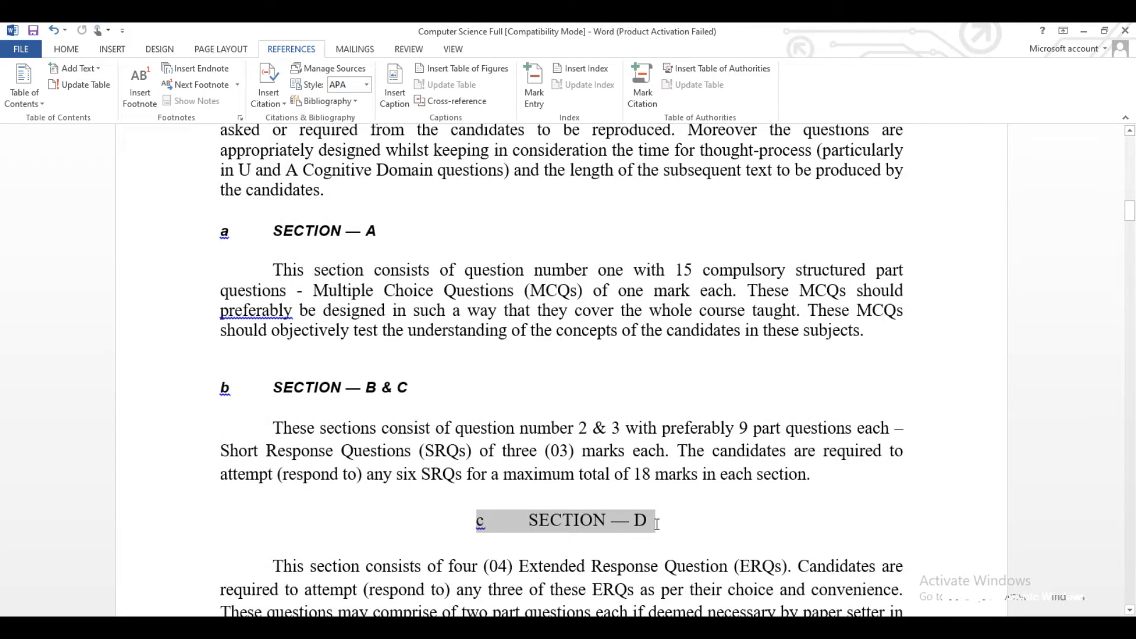
left_click(73, 68)
left_click(81, 120)
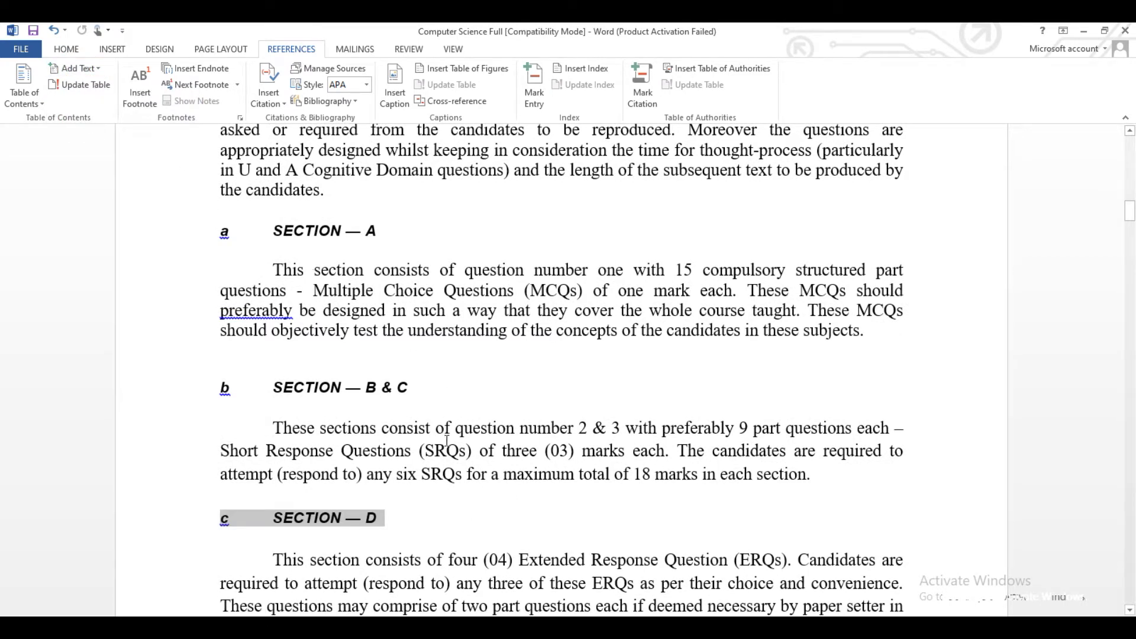
left_click(445, 451)
left_click_drag(1130, 216, 1130, 258)
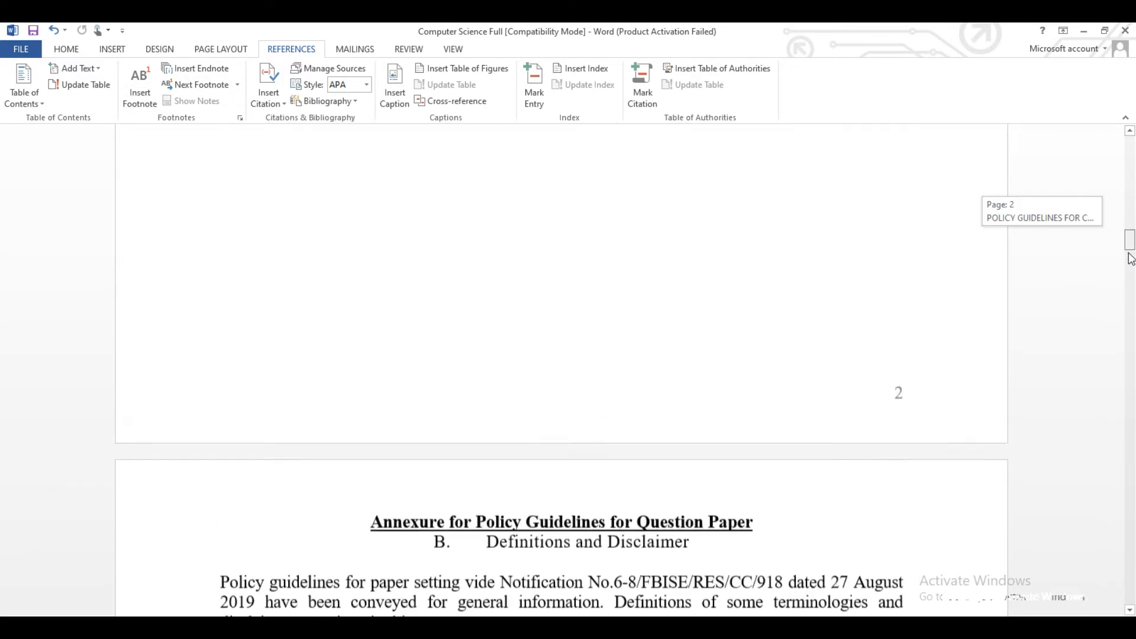
Make Definitions and Disclaimer a level 1 entry and Definitions a level 2 entry.
left_click_drag(1130, 258, 1131, 263)
scroll(690, 378, "down", 2)
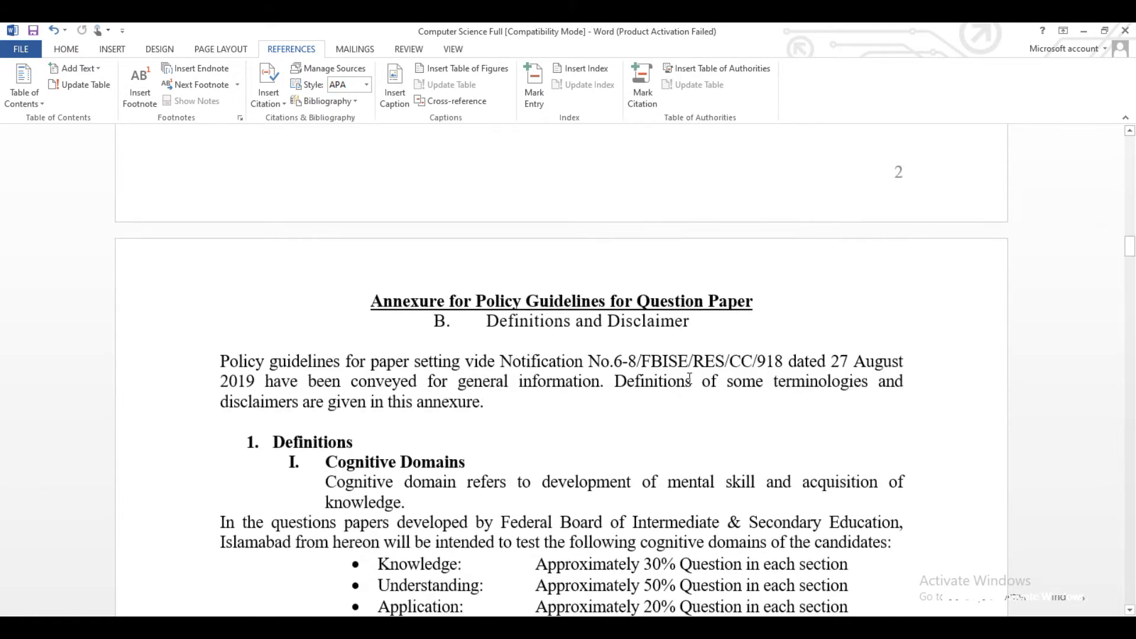
left_click_drag(694, 322, 419, 322)
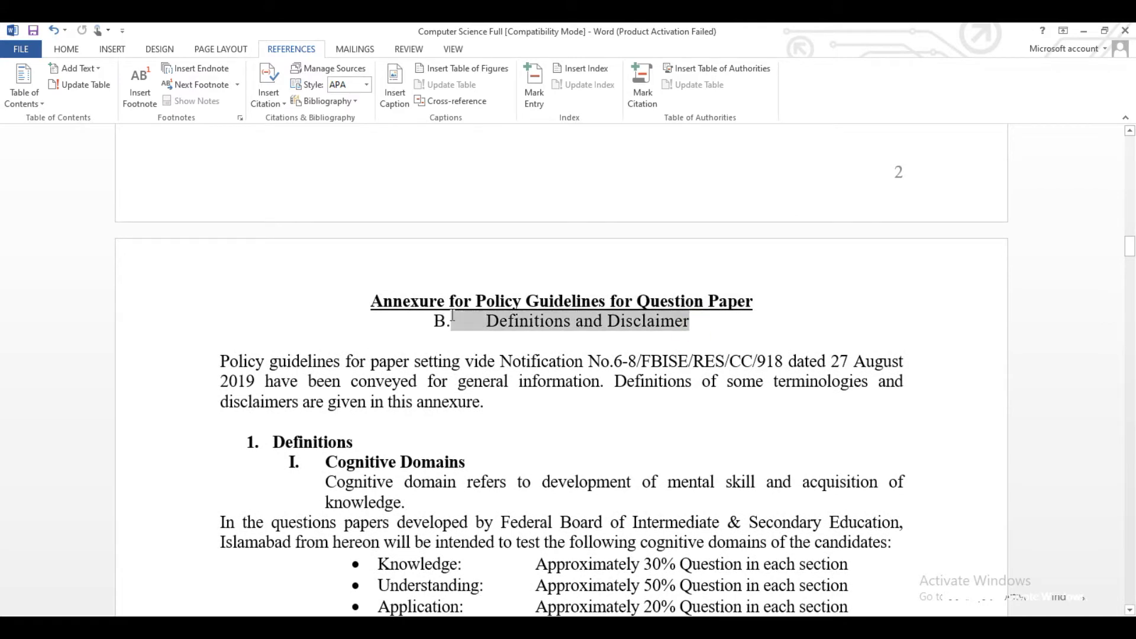
left_click(75, 68)
left_click(83, 104)
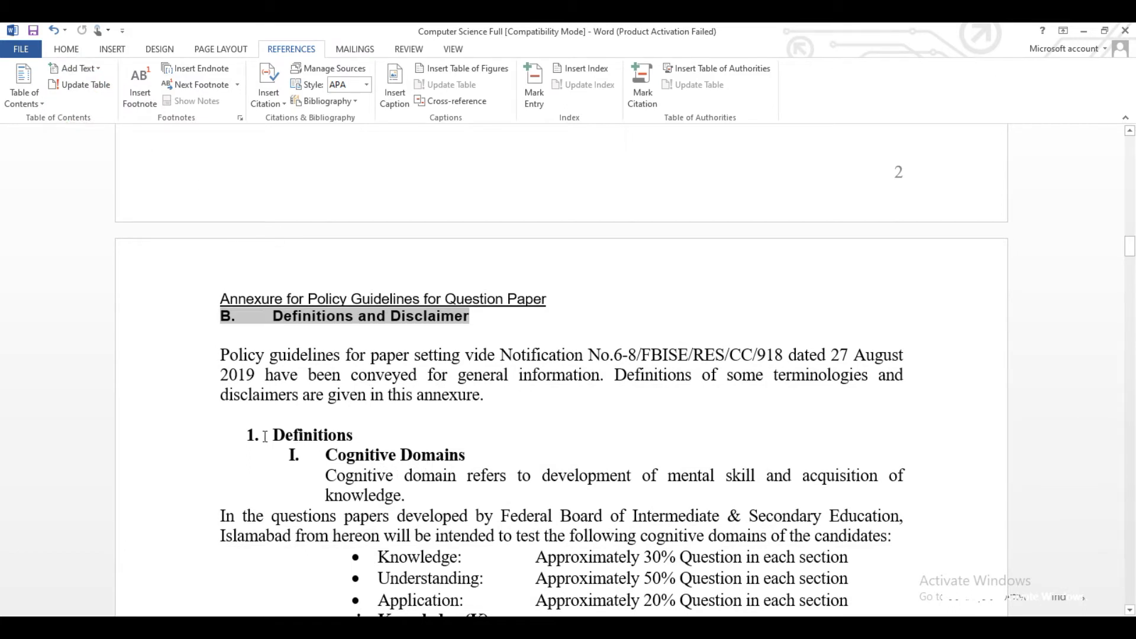
left_click_drag(265, 437, 363, 435)
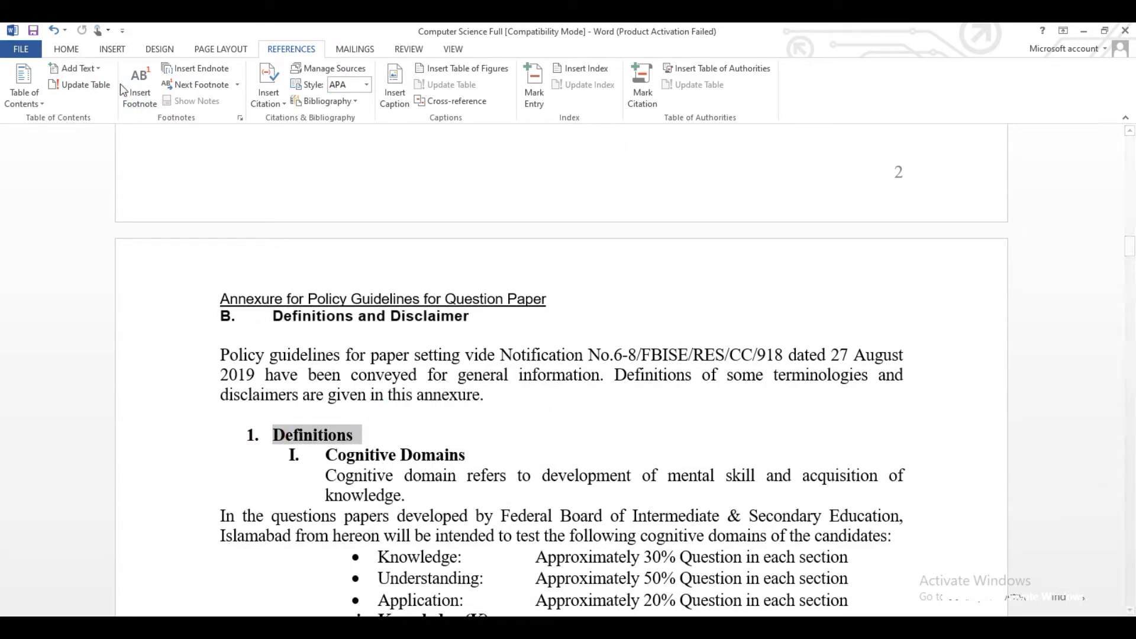
left_click(98, 70)
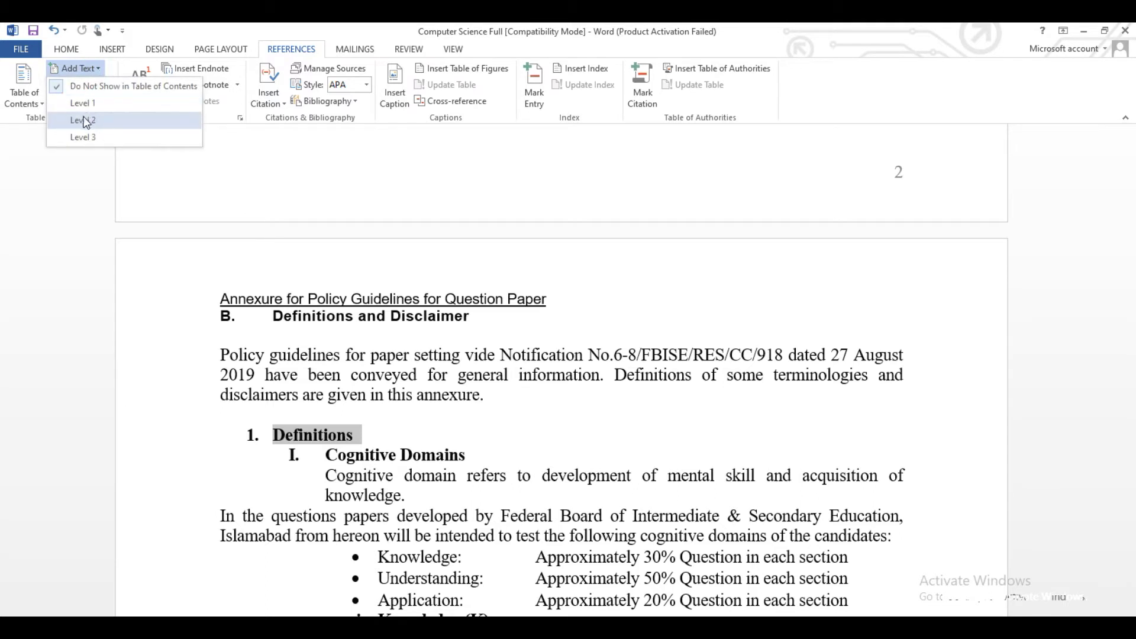
left_click(84, 124)
Make the Cognitive Domains and Sections of Paper headings level 3 contents entries.
left_click_drag(1130, 251, 1130, 264)
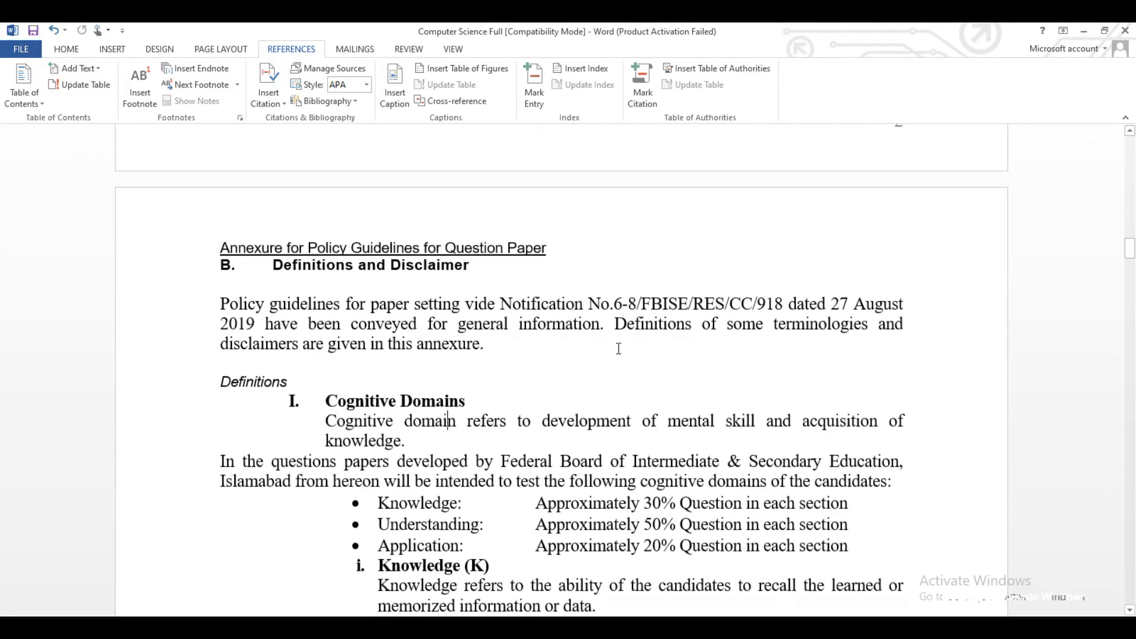
left_click_drag(327, 401, 474, 402)
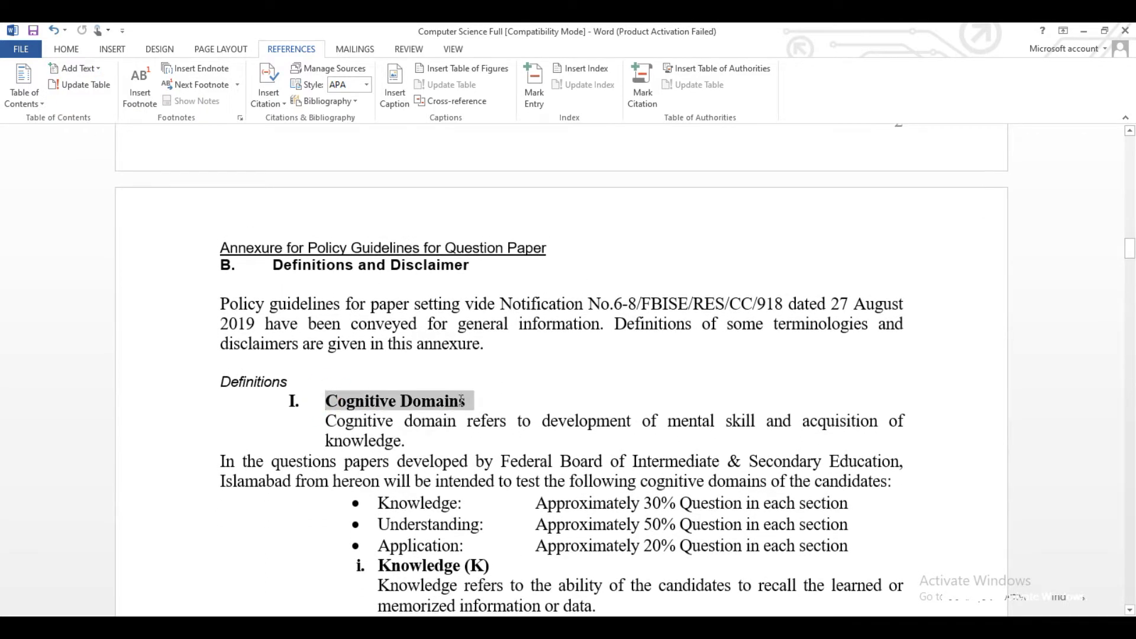
left_click(96, 69)
left_click(82, 137)
left_click(523, 590)
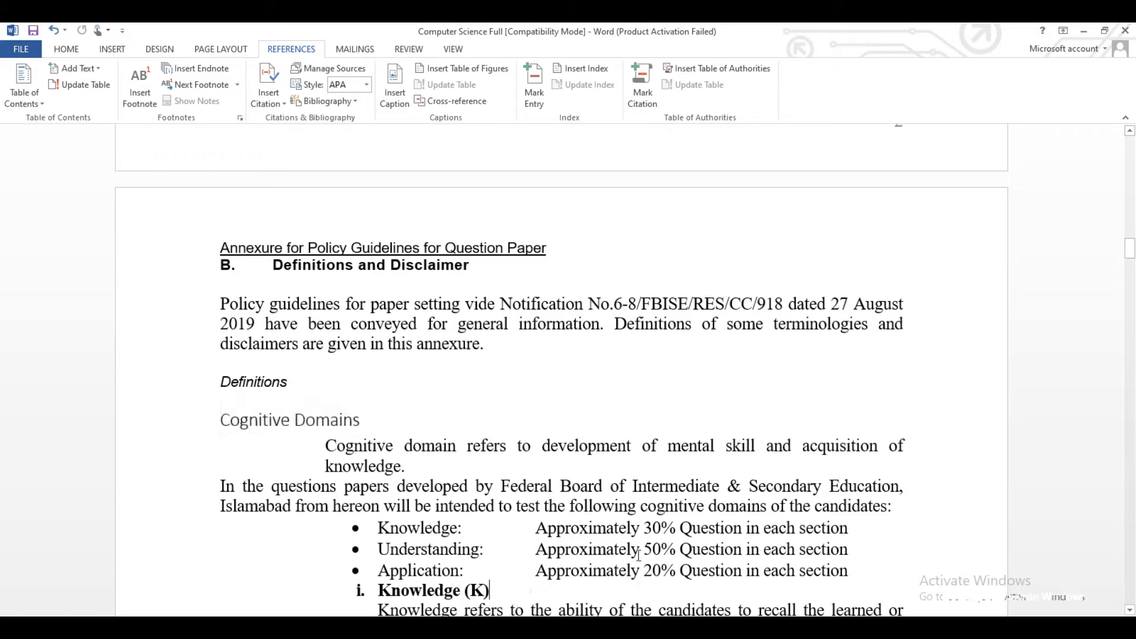
left_click_drag(1130, 249, 1131, 308)
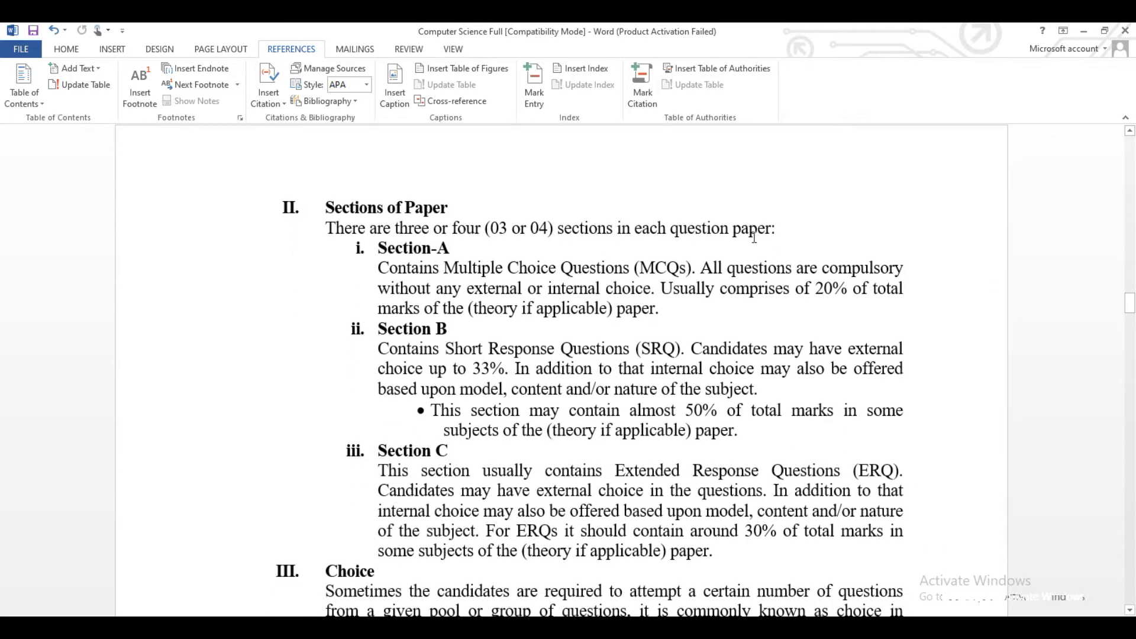
left_click_drag(313, 207, 456, 207)
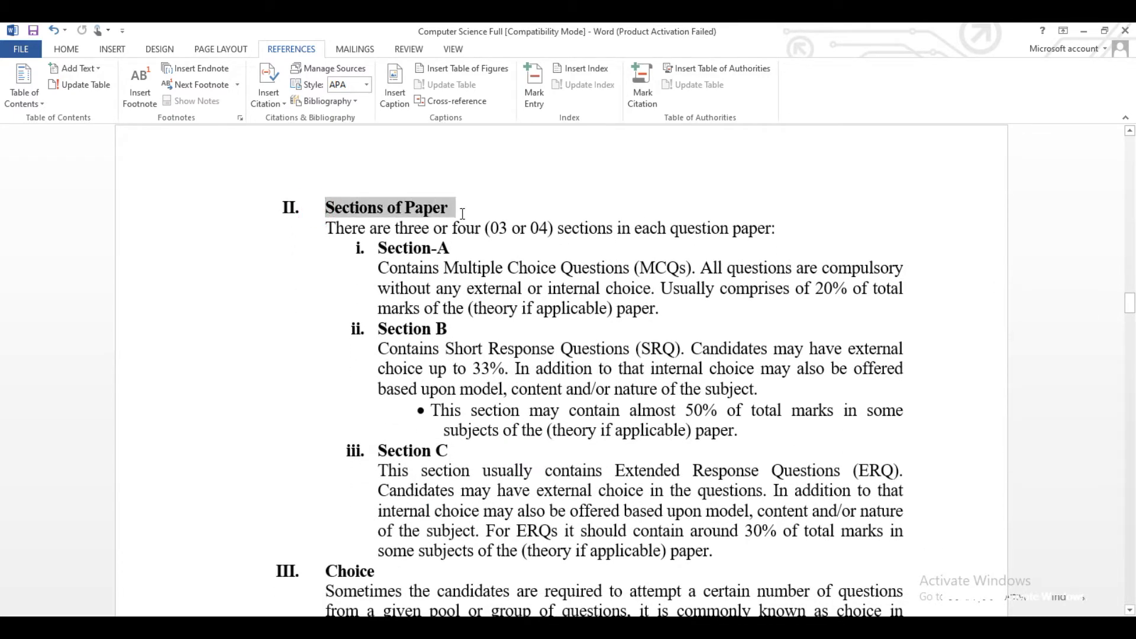
left_click(77, 68)
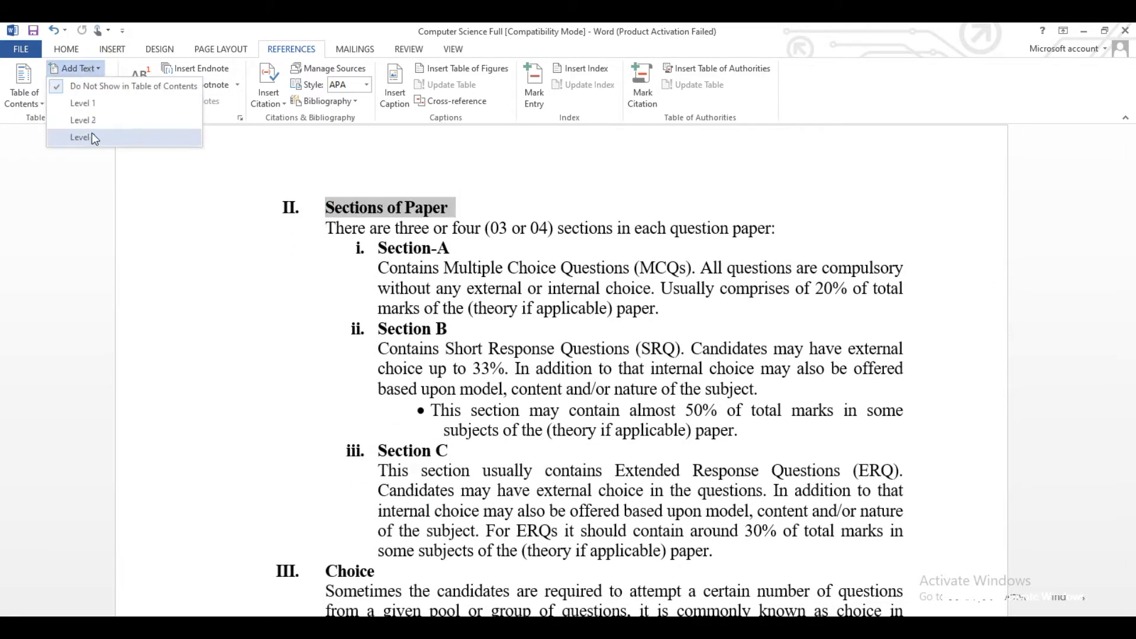
left_click(82, 137)
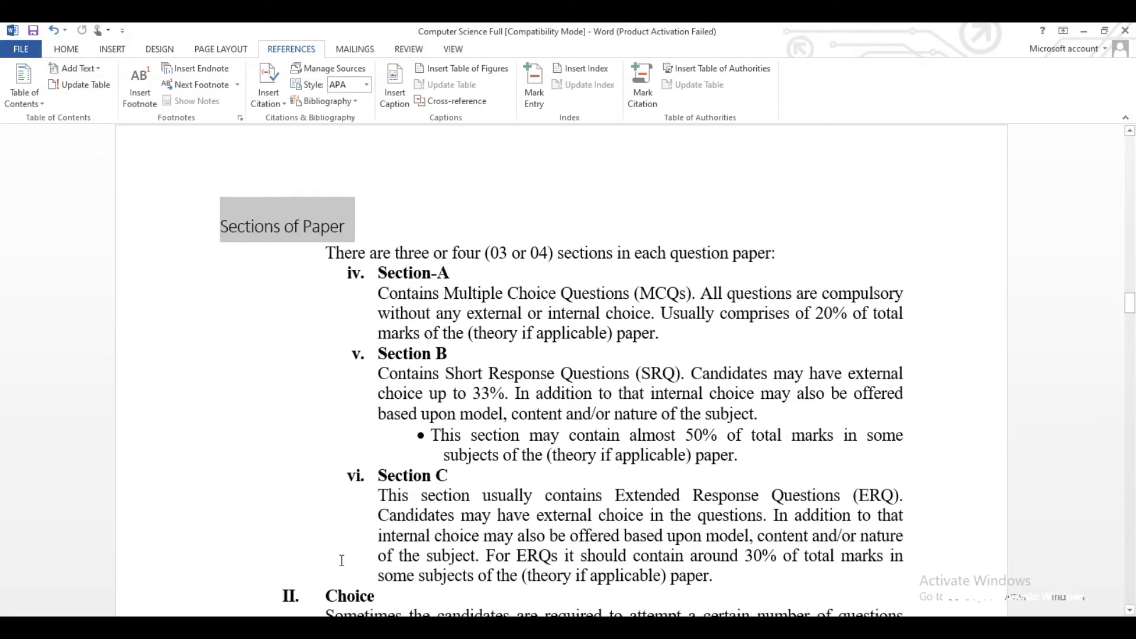
Make the Choice heading a level 2 entry, leaving the Disclaimers heading untagged.
left_click_drag(328, 596, 390, 597)
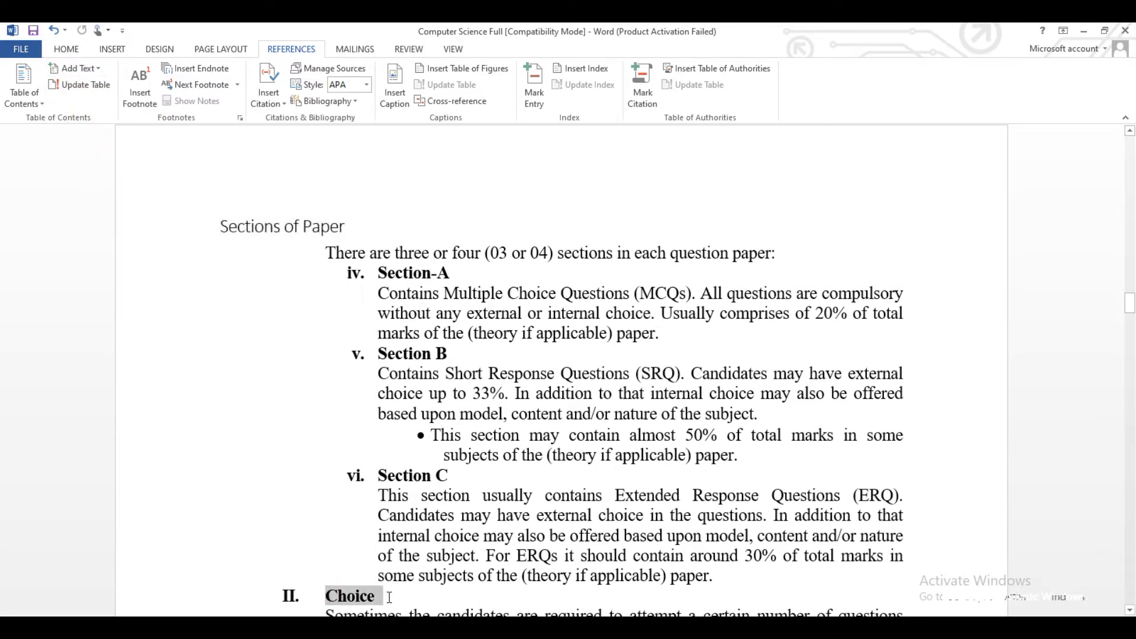
left_click(78, 68)
left_click(83, 120)
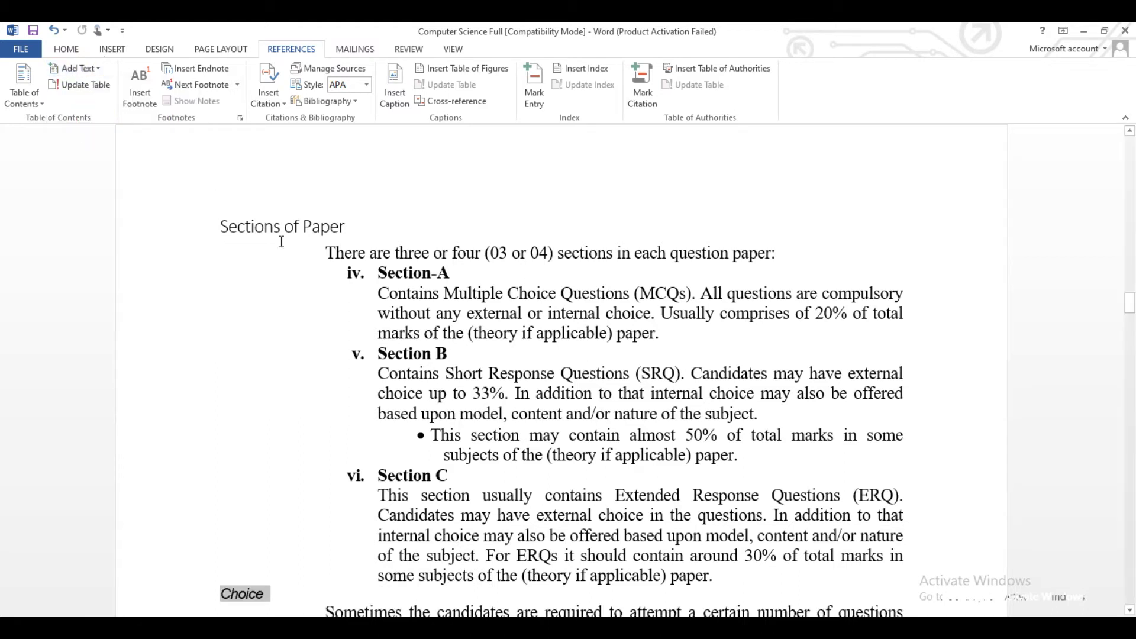
left_click(400, 378)
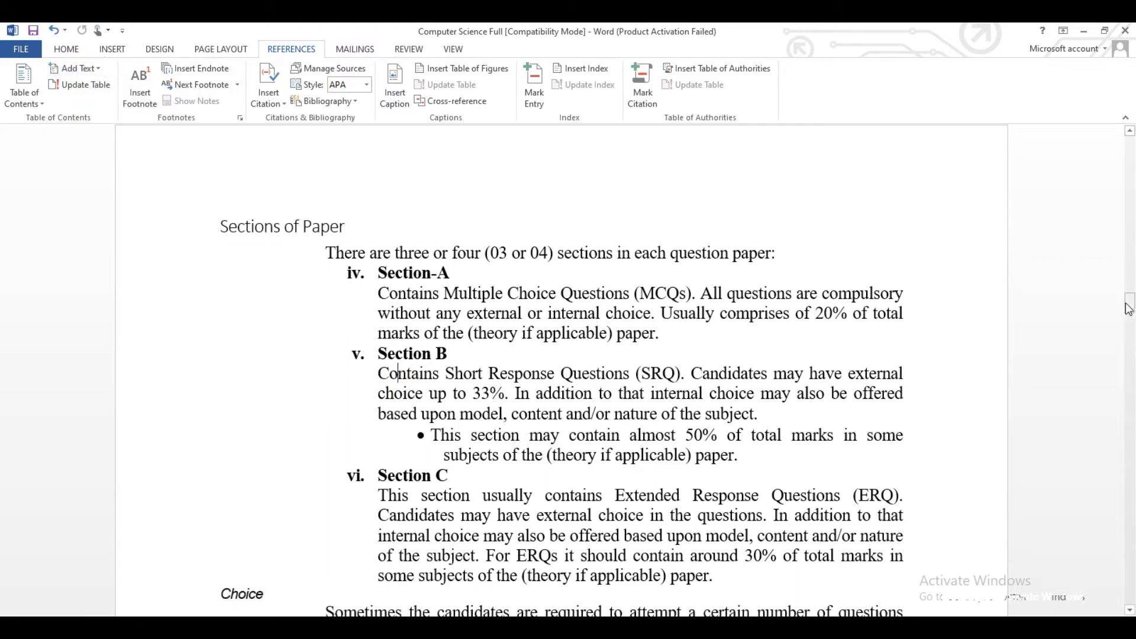
left_click_drag(1130, 305, 1130, 338)
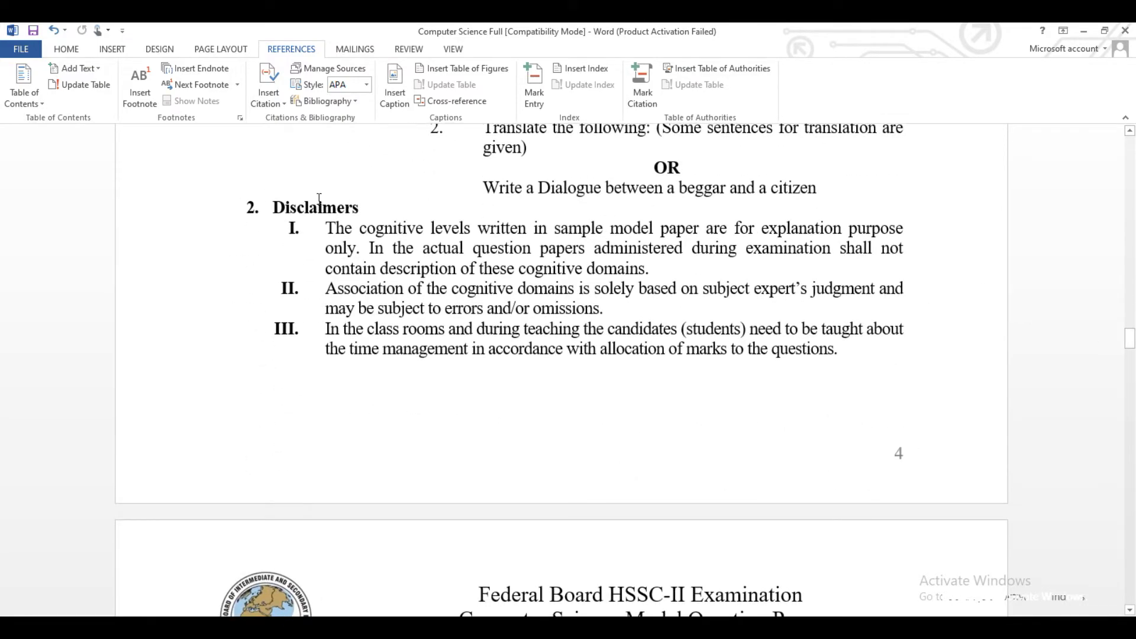
left_click_drag(275, 204, 373, 212)
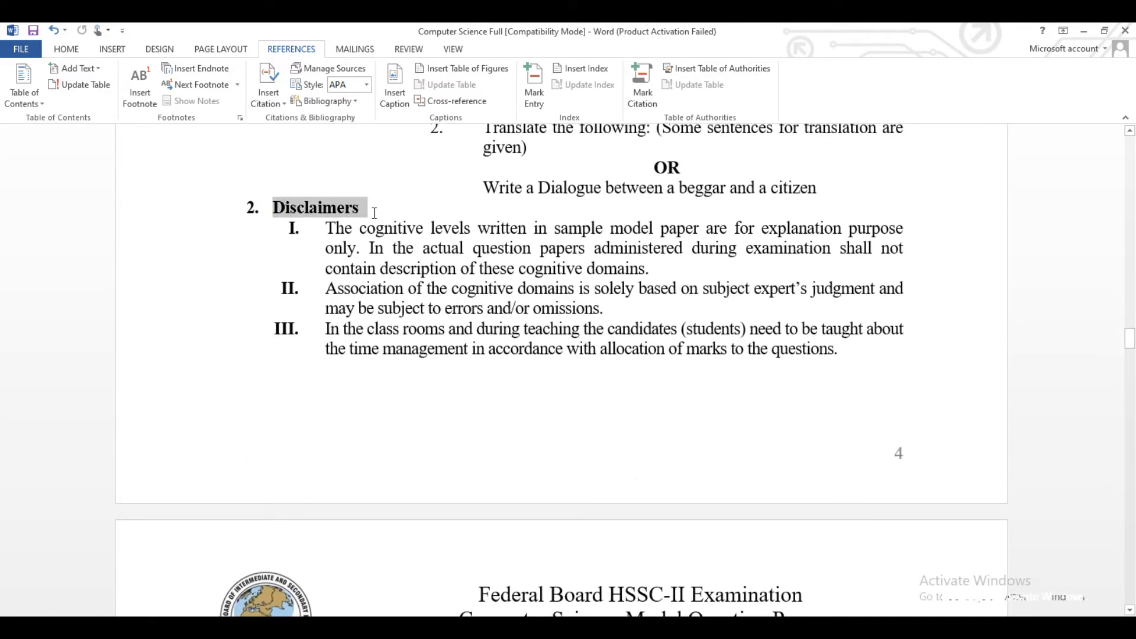
left_click(97, 68)
left_click(79, 119)
Make the 'Computer Science Model Question Paper' title a level 1 contents entry.
scroll(294, 237, "down", 5)
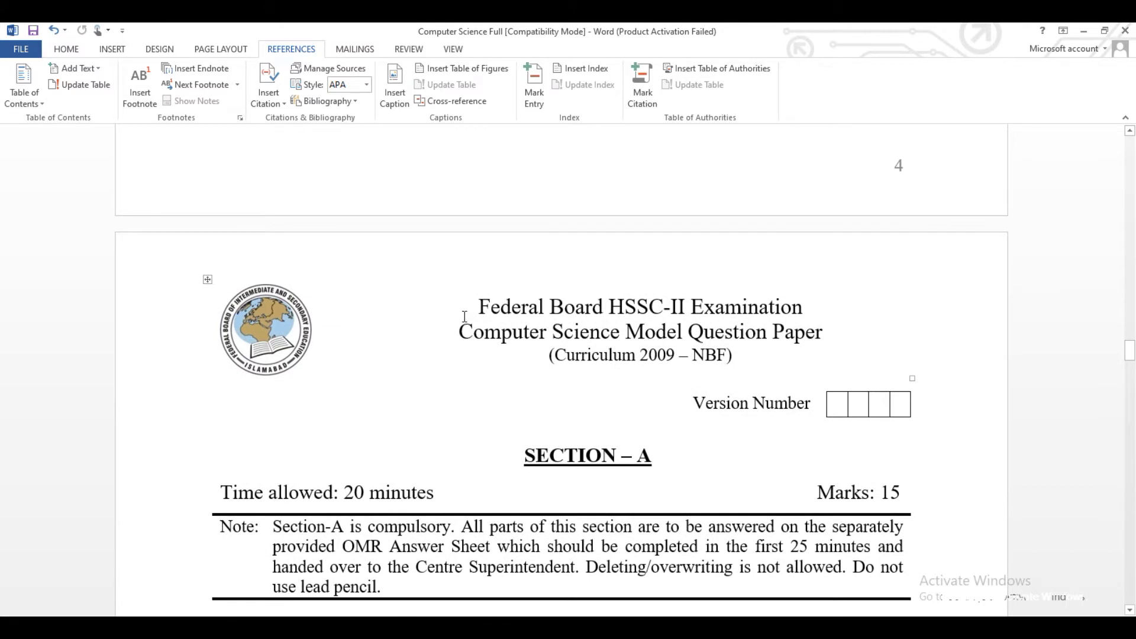
left_click_drag(457, 324, 841, 334)
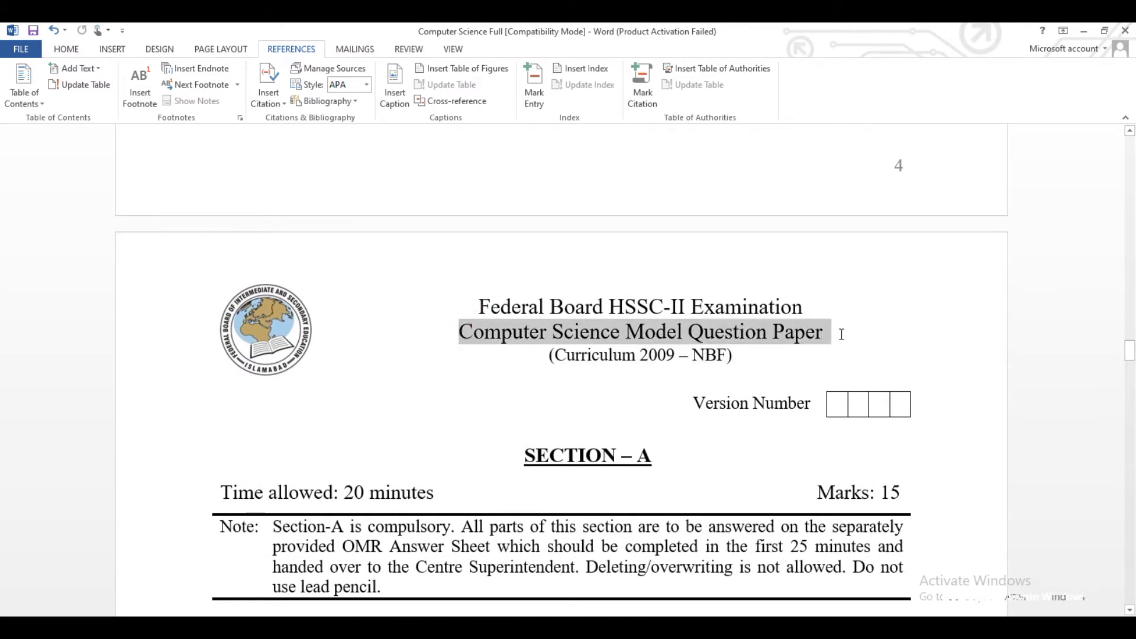
left_click(77, 68)
left_click(82, 103)
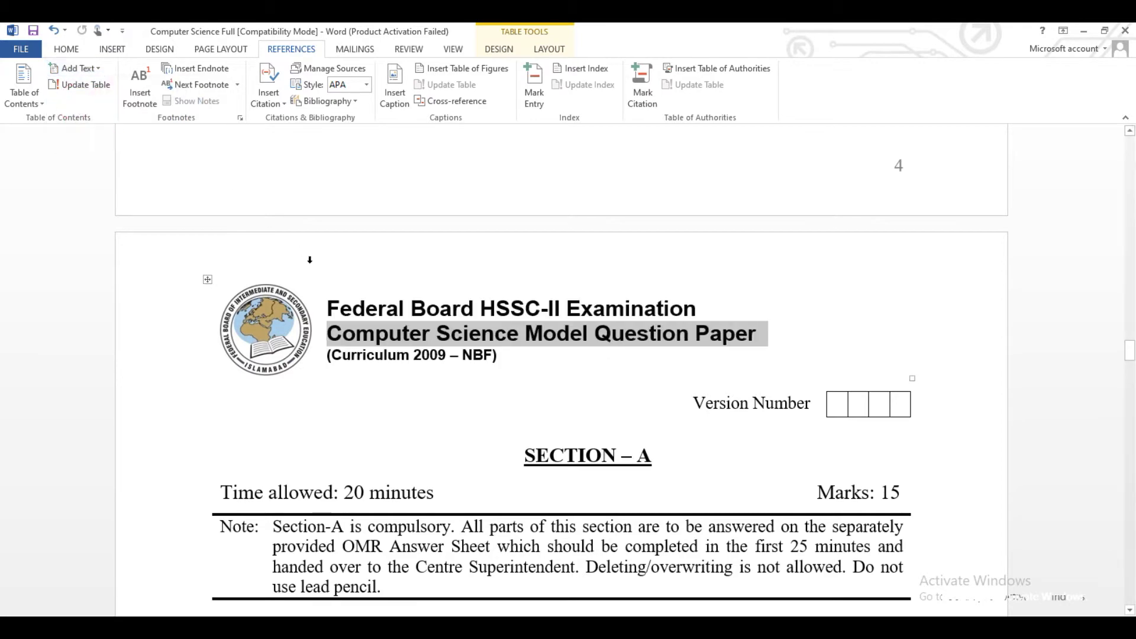
left_click(443, 403)
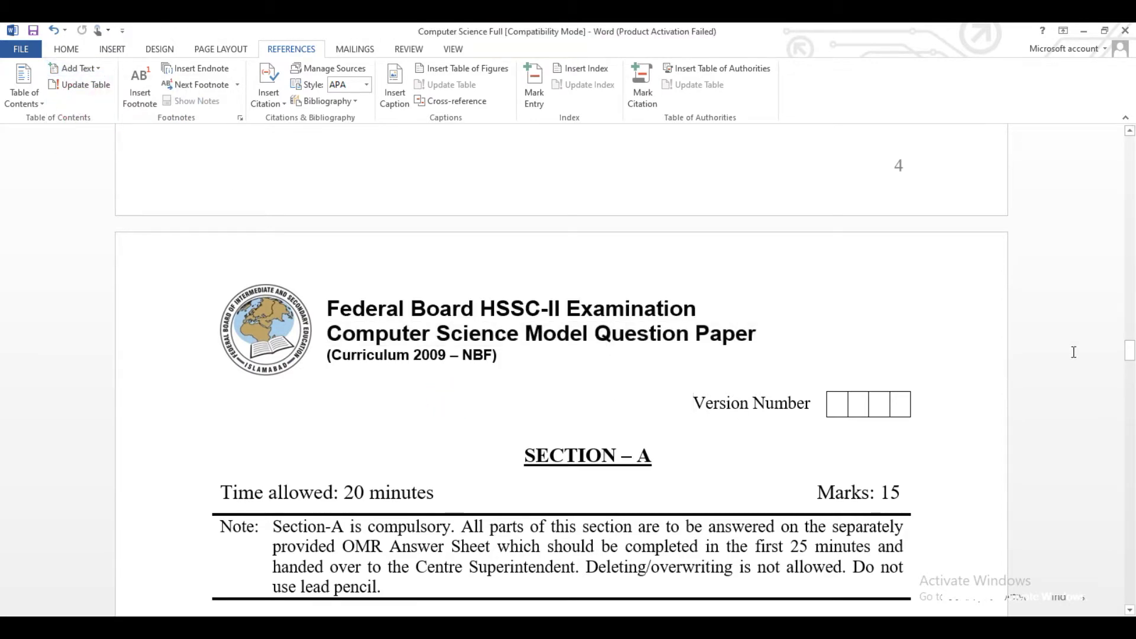
left_click_drag(1129, 354, 1130, 142)
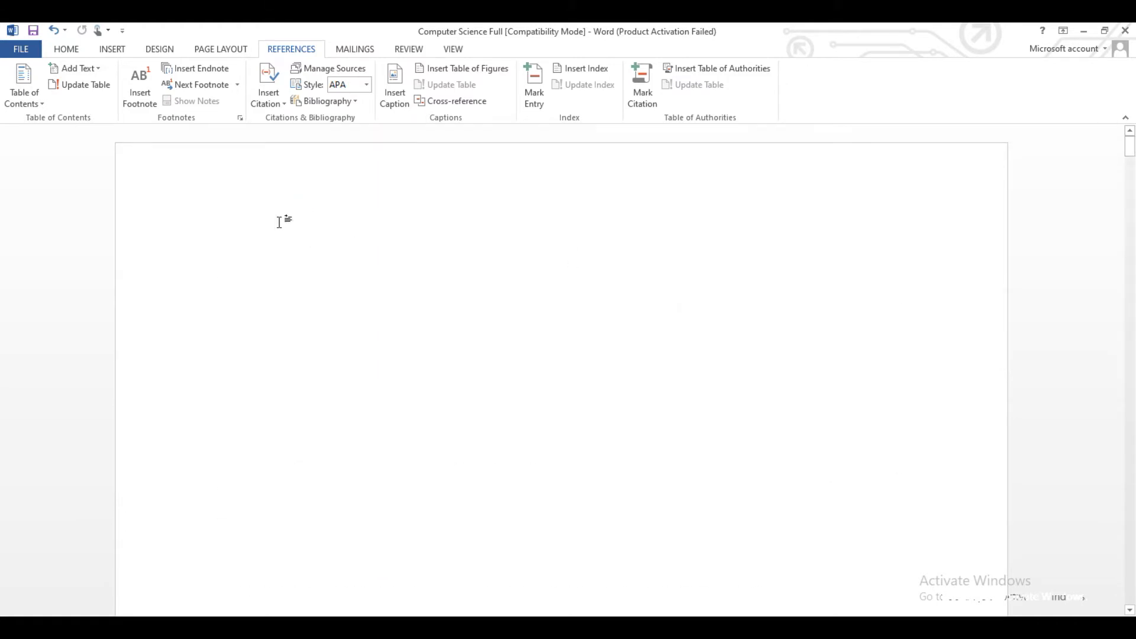
Insert an automatic table of contents on the blank page 1.
left_click(245, 226)
left_click(38, 102)
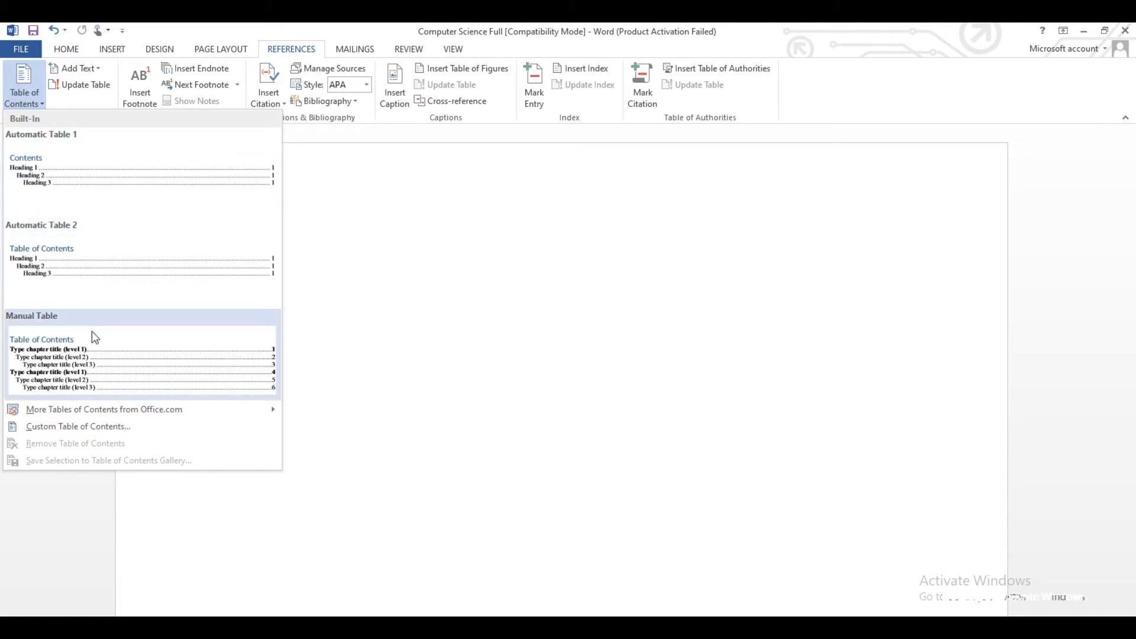
left_click(98, 278)
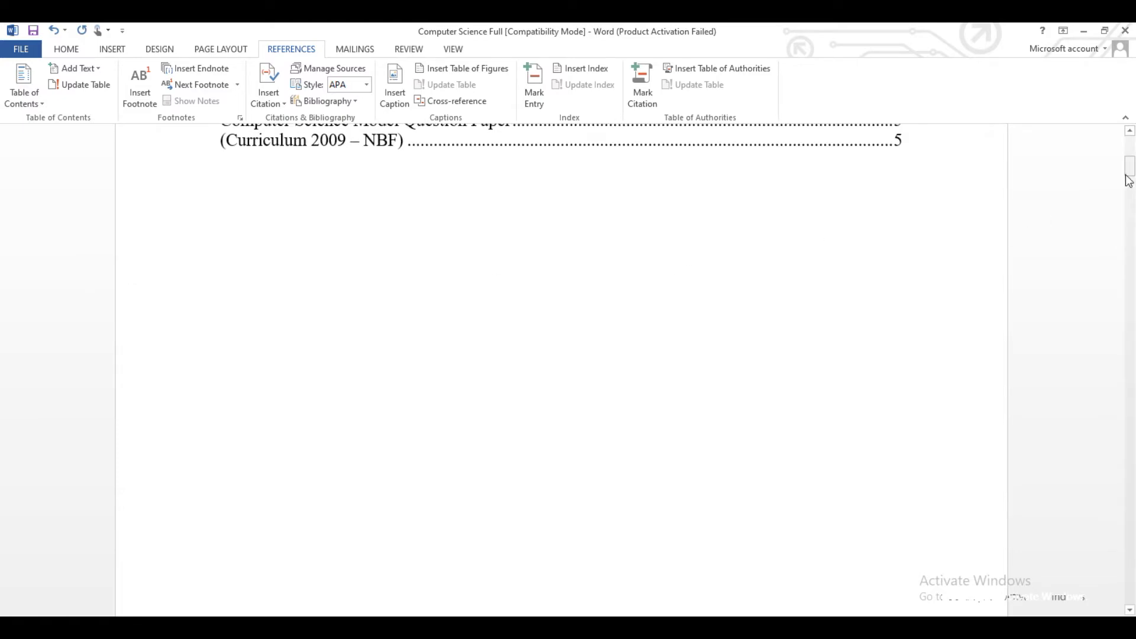
left_click_drag(1131, 171, 1133, 148)
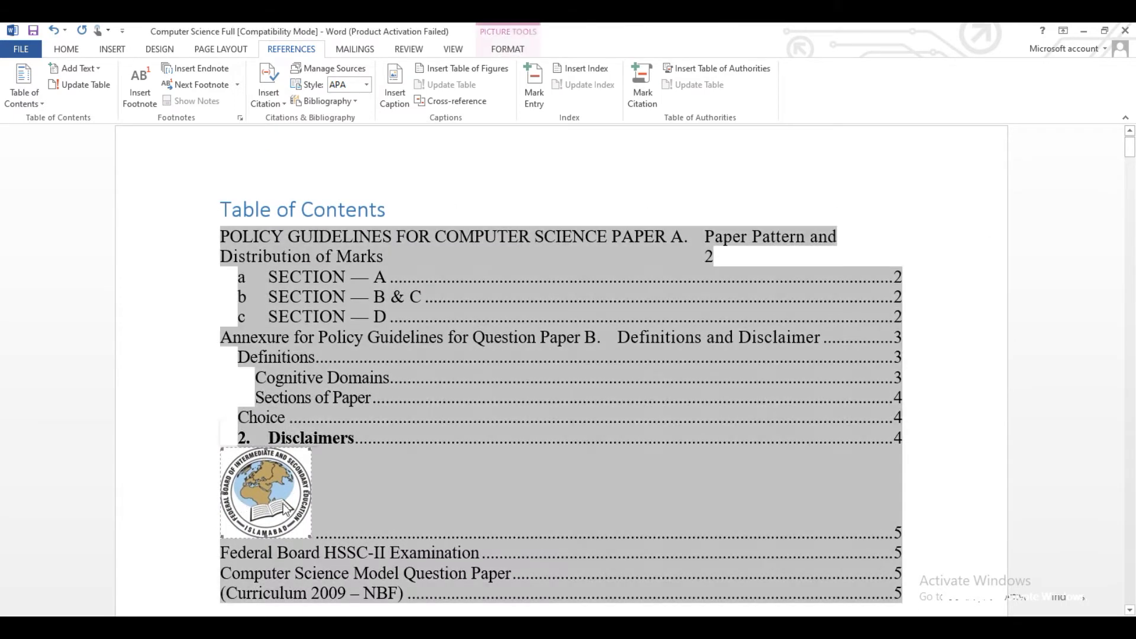
Delete the logo picture that appeared inside the table of contents.
left_click(285, 509)
key("Delete")
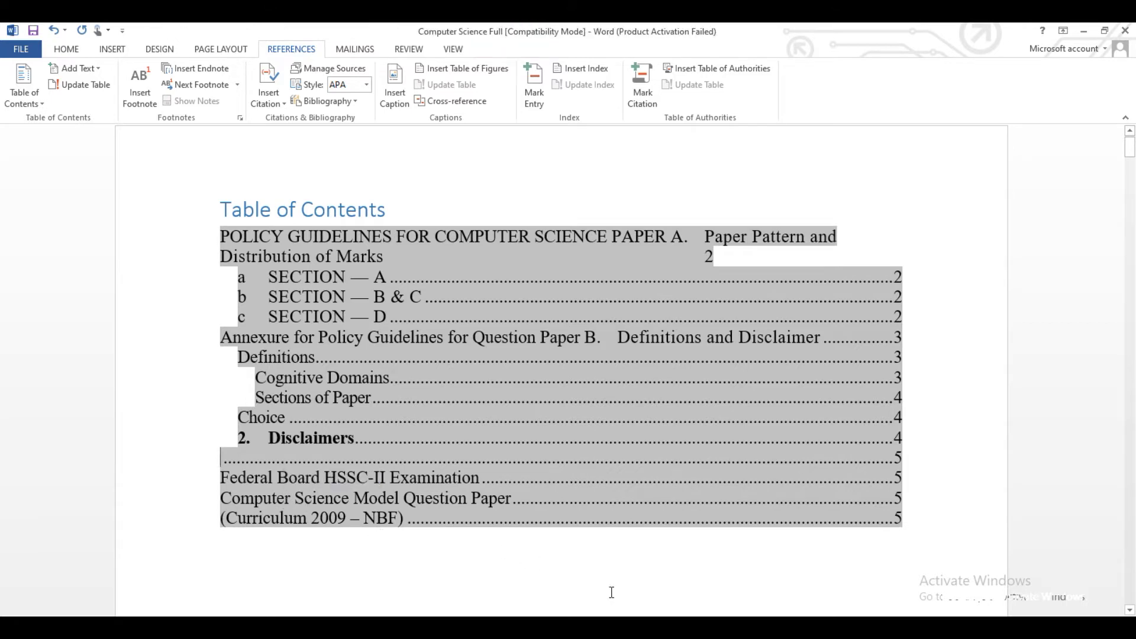
left_click(710, 579)
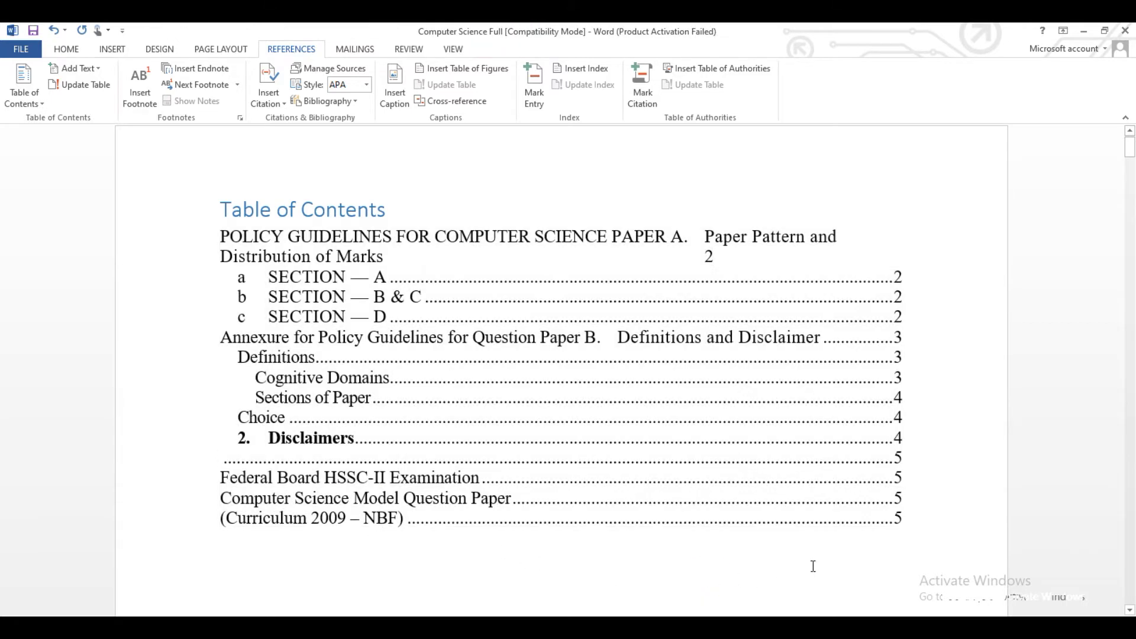
Review the contents entries such as Cognitive Domains, then move below the table.
left_click(221, 228)
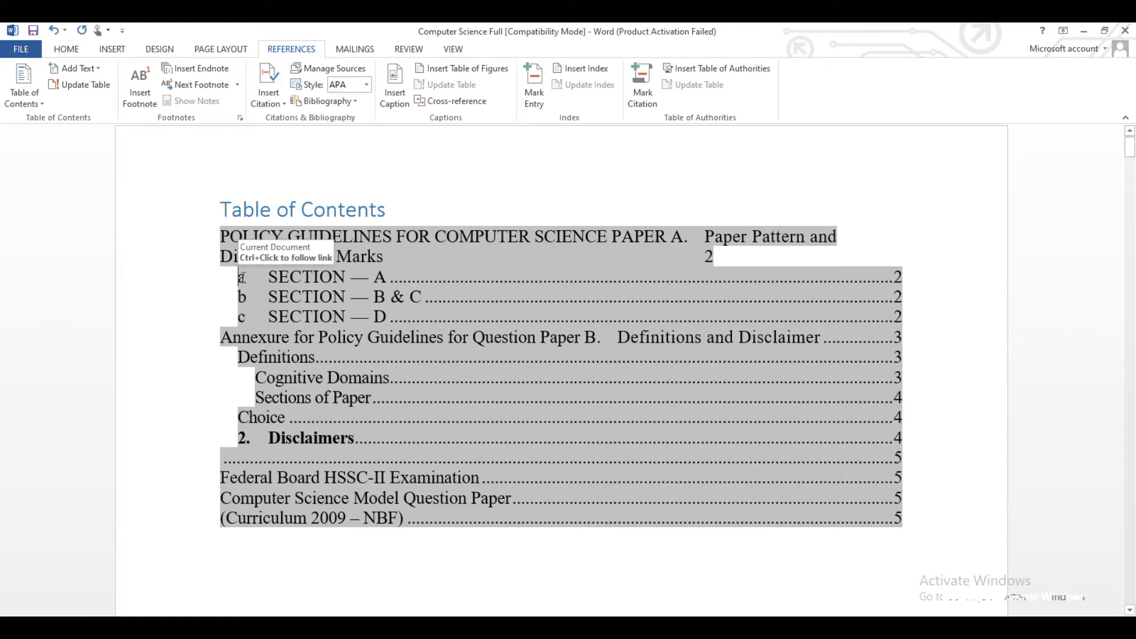
left_click_drag(255, 382, 396, 374)
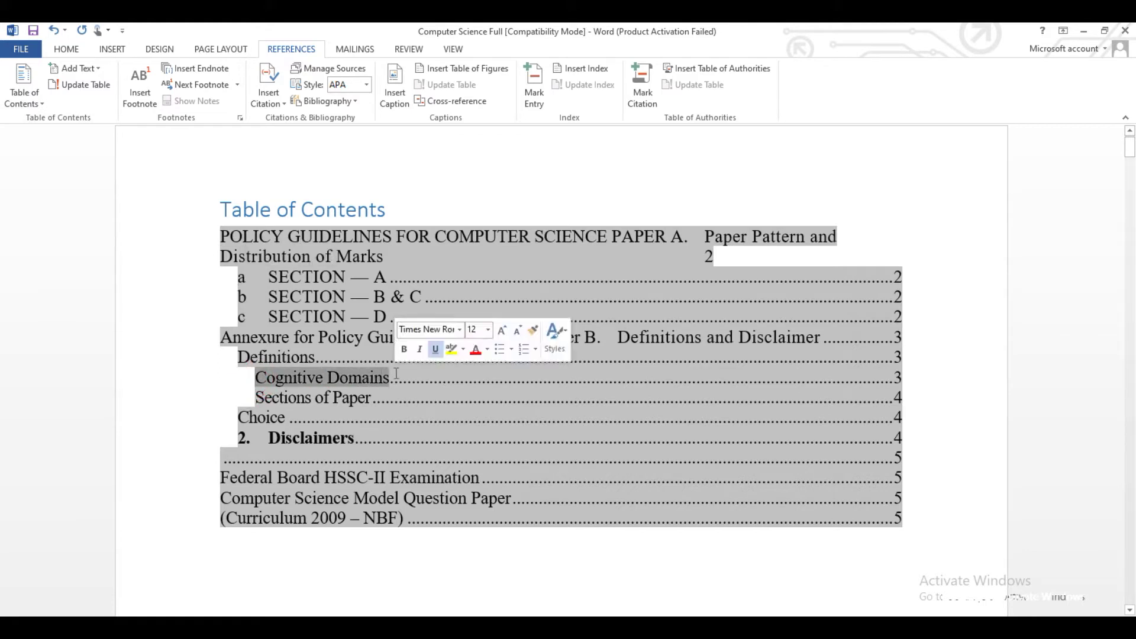
left_click(291, 417)
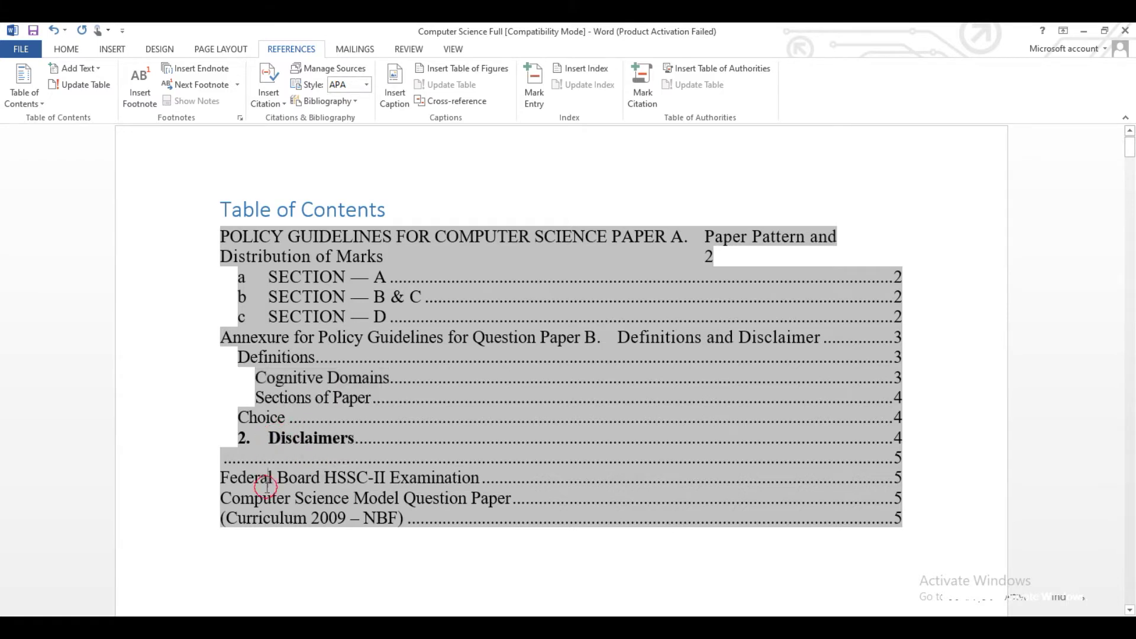
left_click(256, 536)
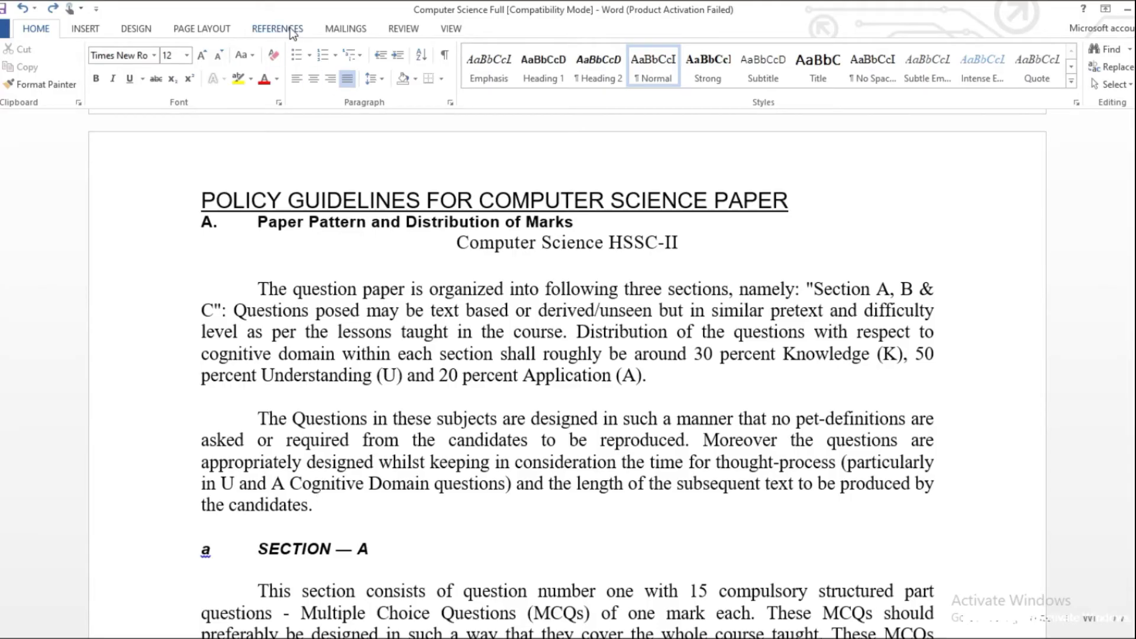
Show the References commands and locate the word 'subjects' in the second paragraph.
left_click(278, 28)
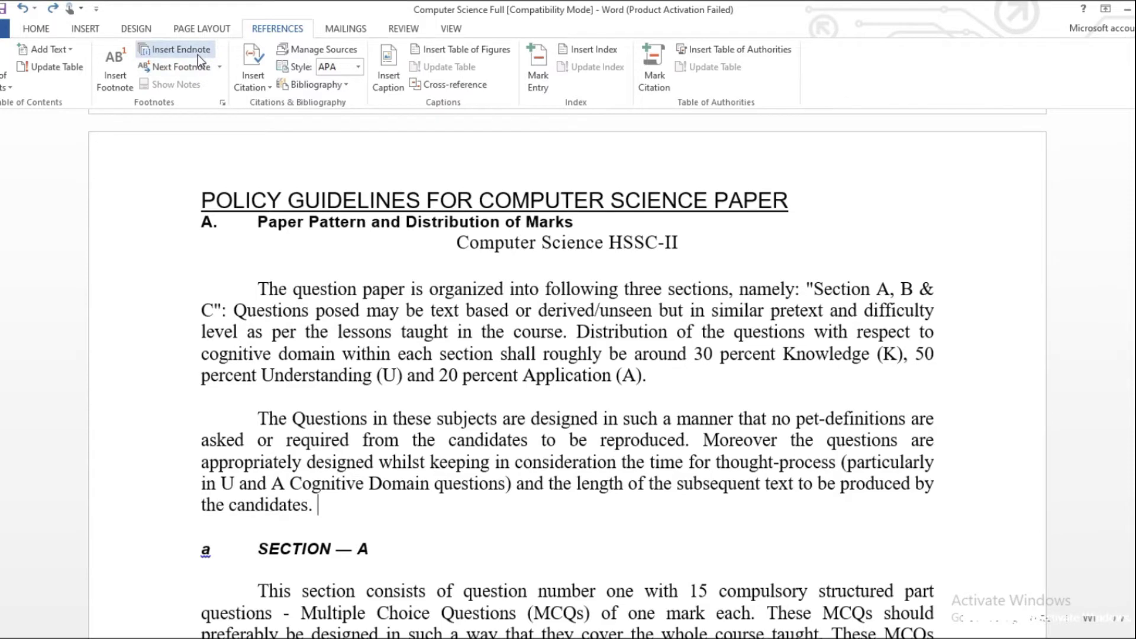
left_click(381, 482)
left_click(322, 504)
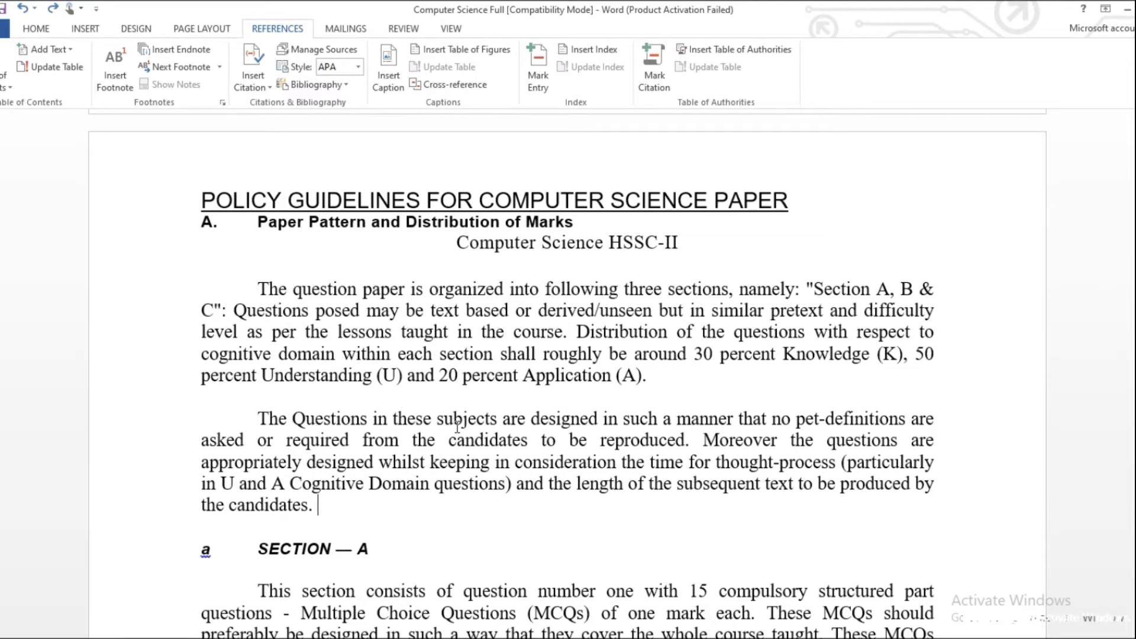
left_click(325, 427)
left_click_drag(258, 419, 481, 424)
left_click(430, 468)
Insert footnote 1 after 'subjects' reading 'Subjects may be urdu, english, math ect'.
double_click(480, 421)
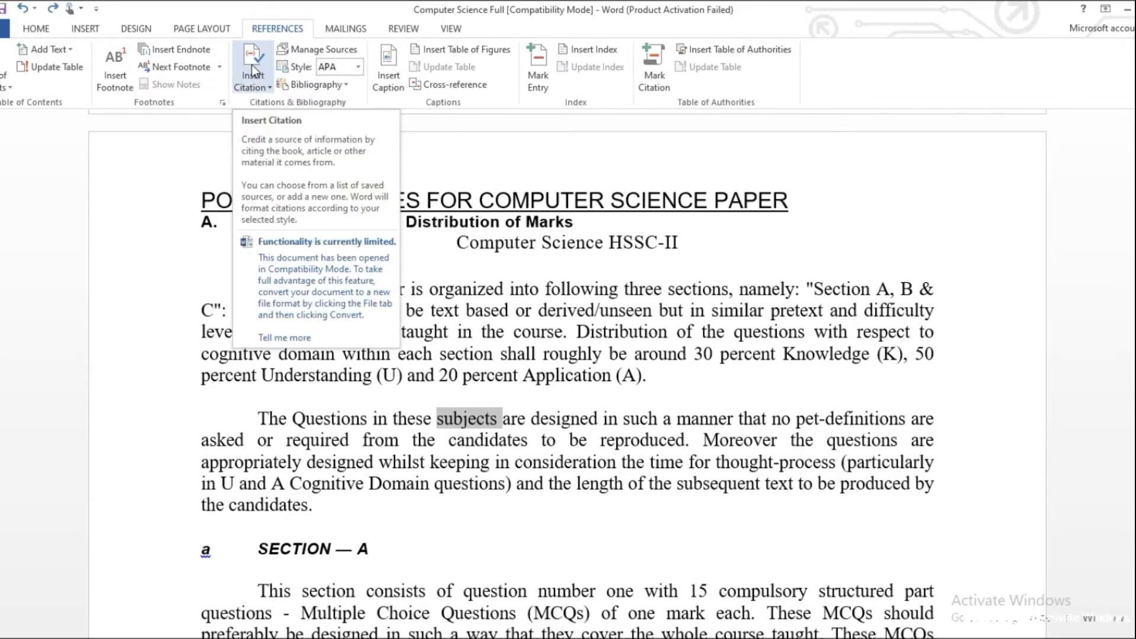
left_click(116, 65)
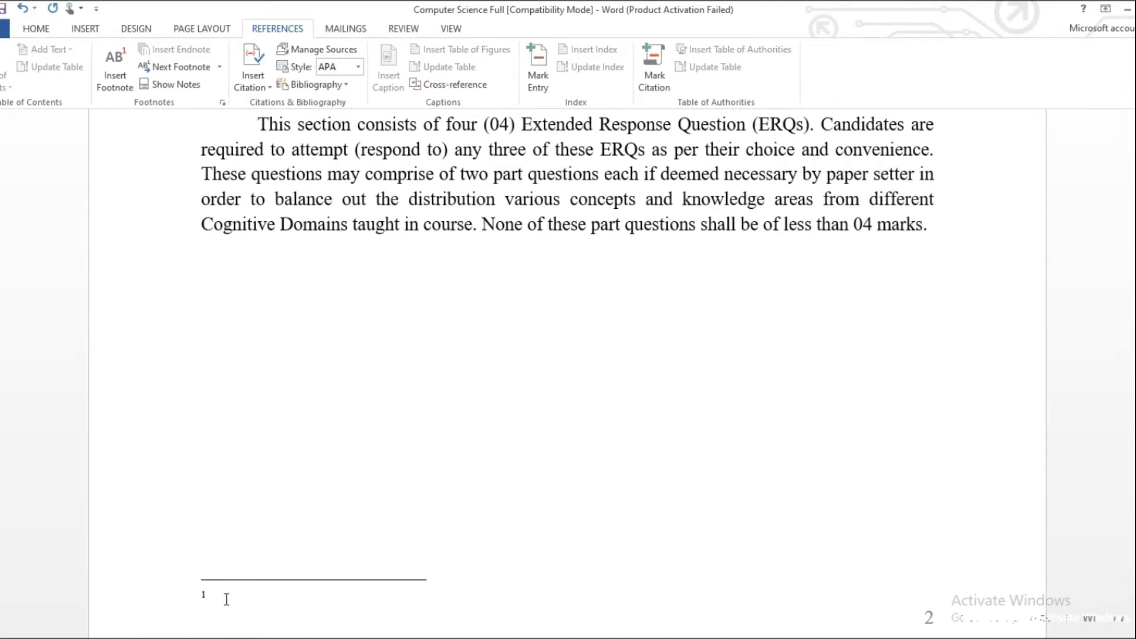
type("subjec")
type("ts may be ")
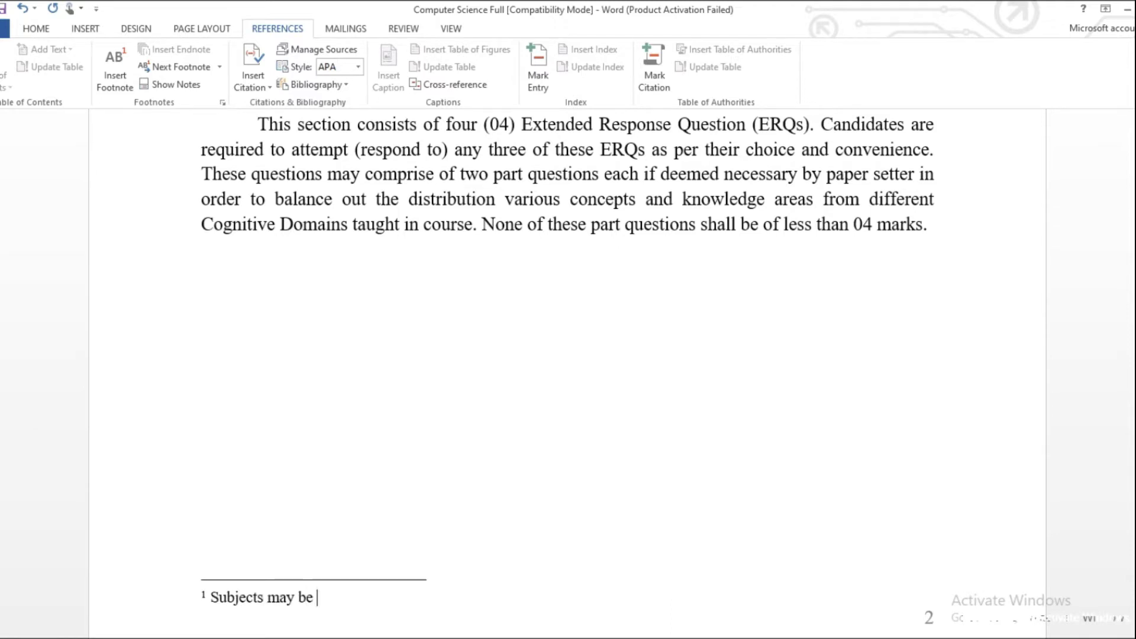
type("rdu ")
type(", engl")
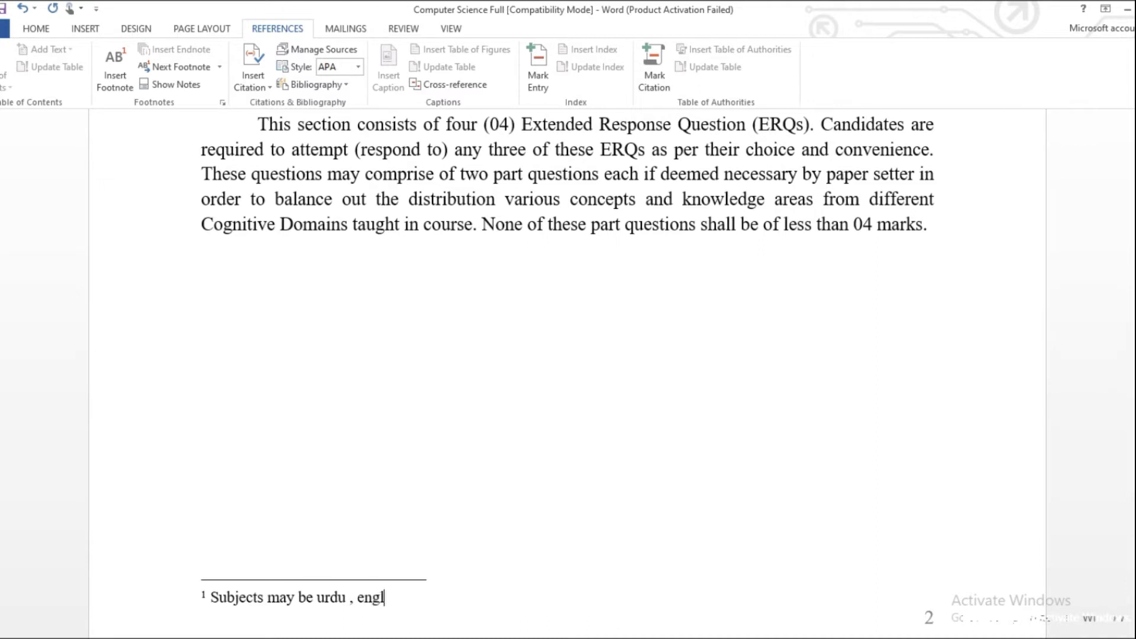
type("h ")
type("math ect")
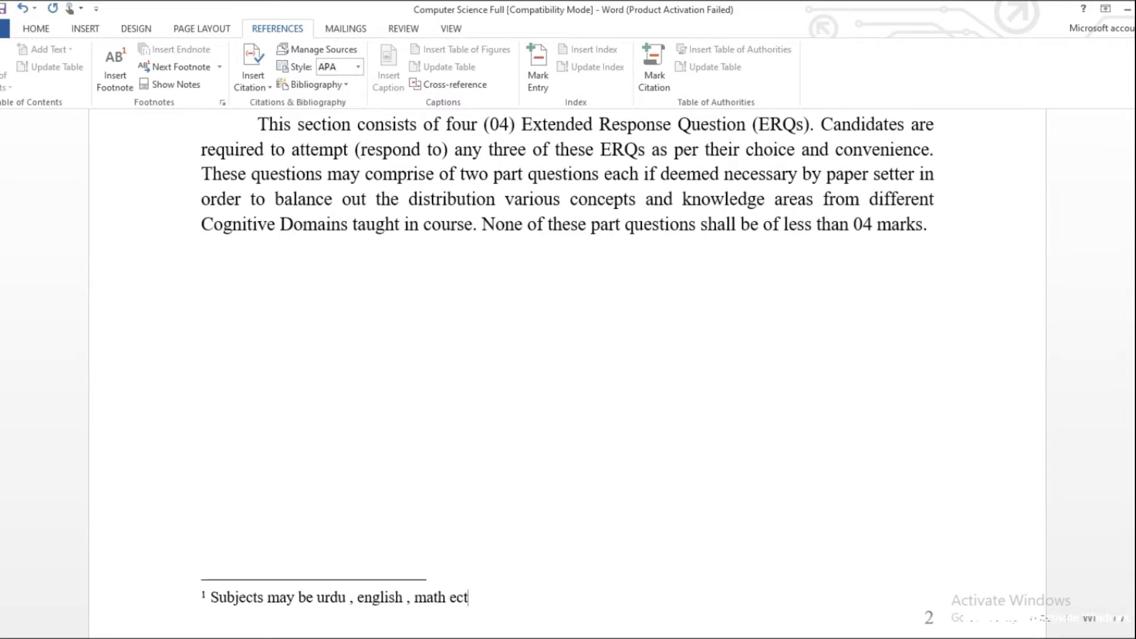
scroll(568, 376, "up", 1)
scroll(568, 376, "up", 2)
scroll(568, 377, "up", 2)
scroll(568, 376, "up", 2)
scroll(568, 377, "up", 1)
scroll(568, 376, "up", 2)
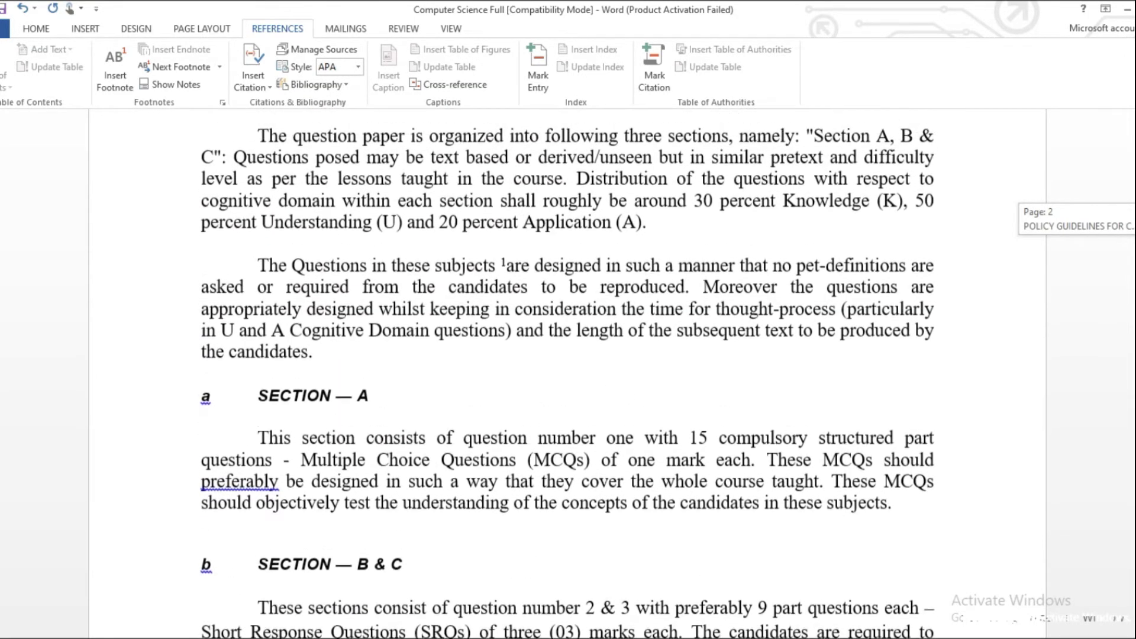
Insert a placeholder-text footnote after 'Knowledge', which becomes footnote 1.
scroll(568, 376, "up", 1)
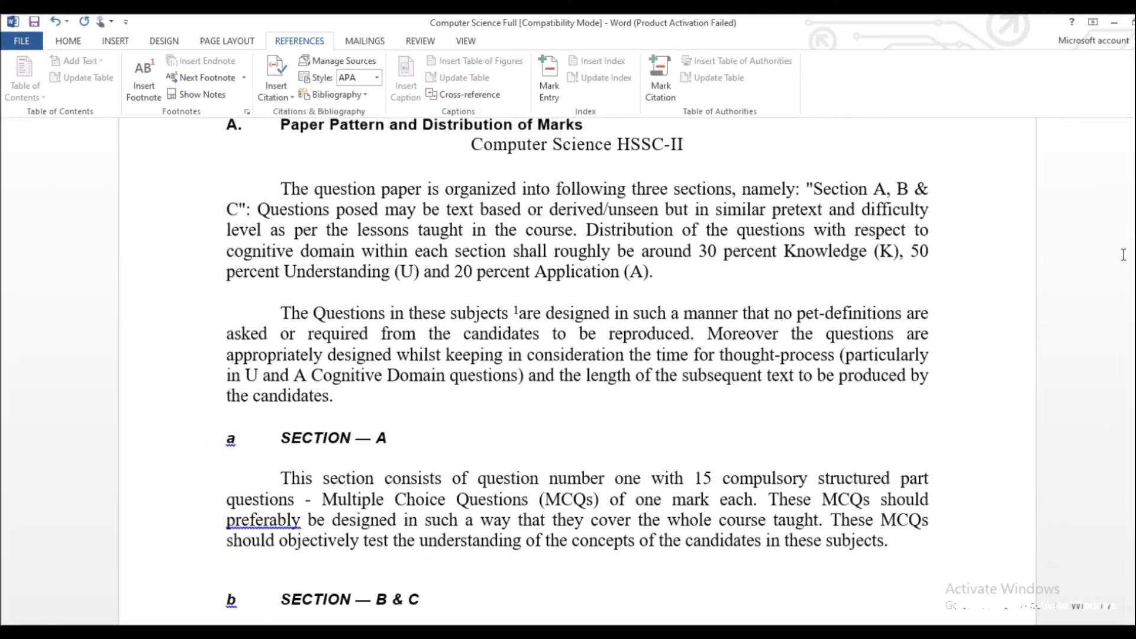
scroll(578, 366, "down", 5)
scroll(578, 366, "down", 1)
scroll(578, 366, "down", 1)
scroll(578, 366, "down", 1)
scroll(578, 366, "down", 2)
scroll(578, 366, "down", 3)
scroll(577, 361, "down", 1)
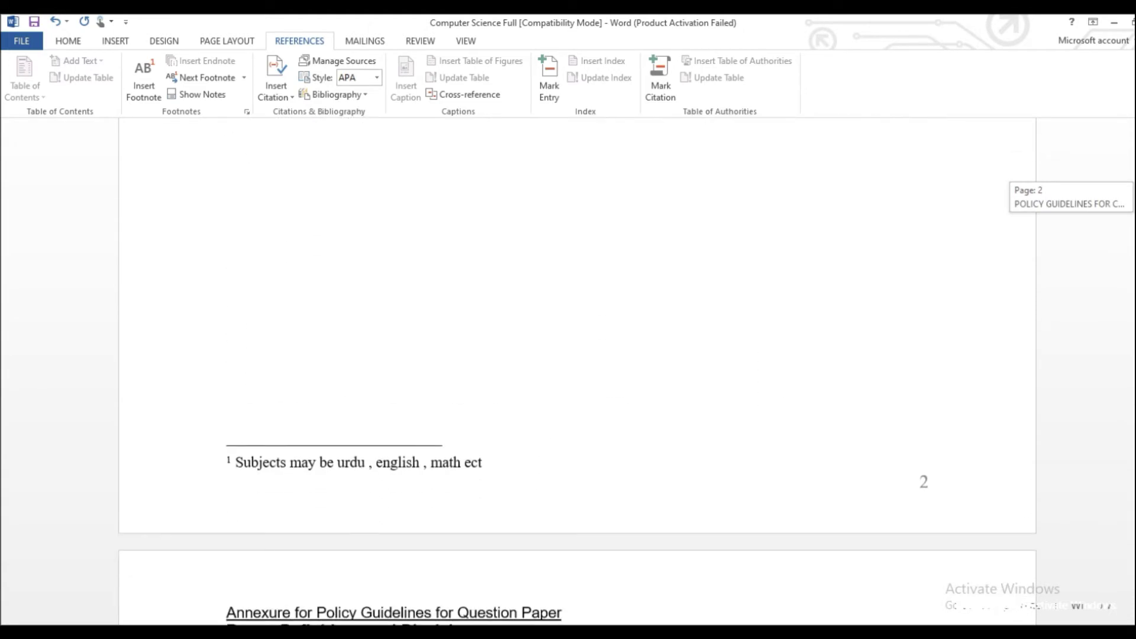
scroll(577, 360, "up", 10)
scroll(577, 360, "up", 2)
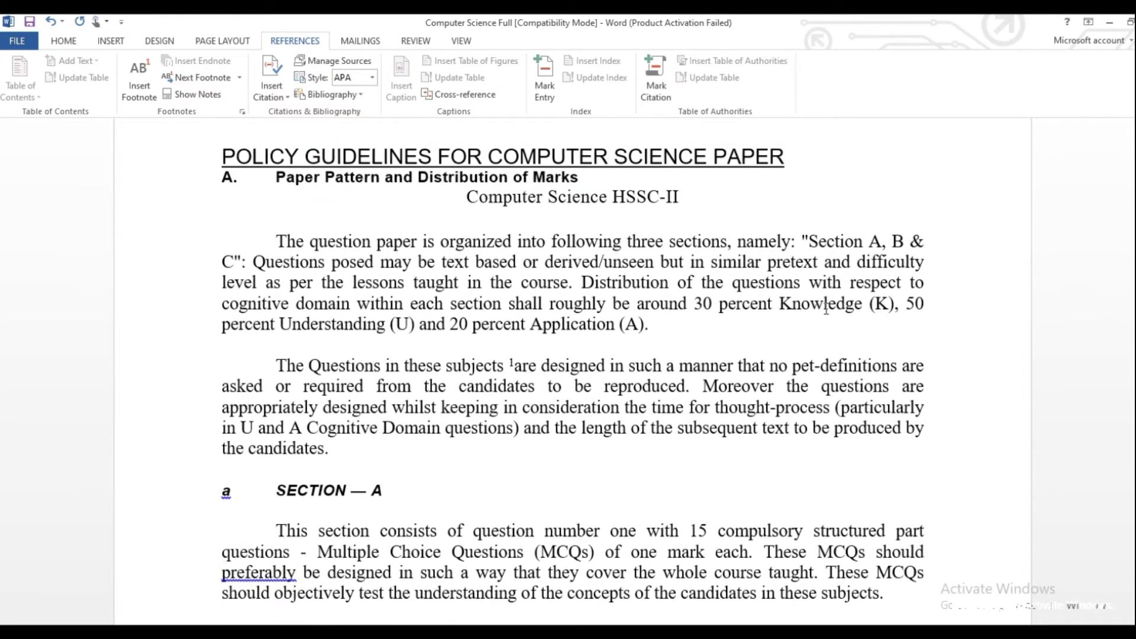
double_click(785, 303)
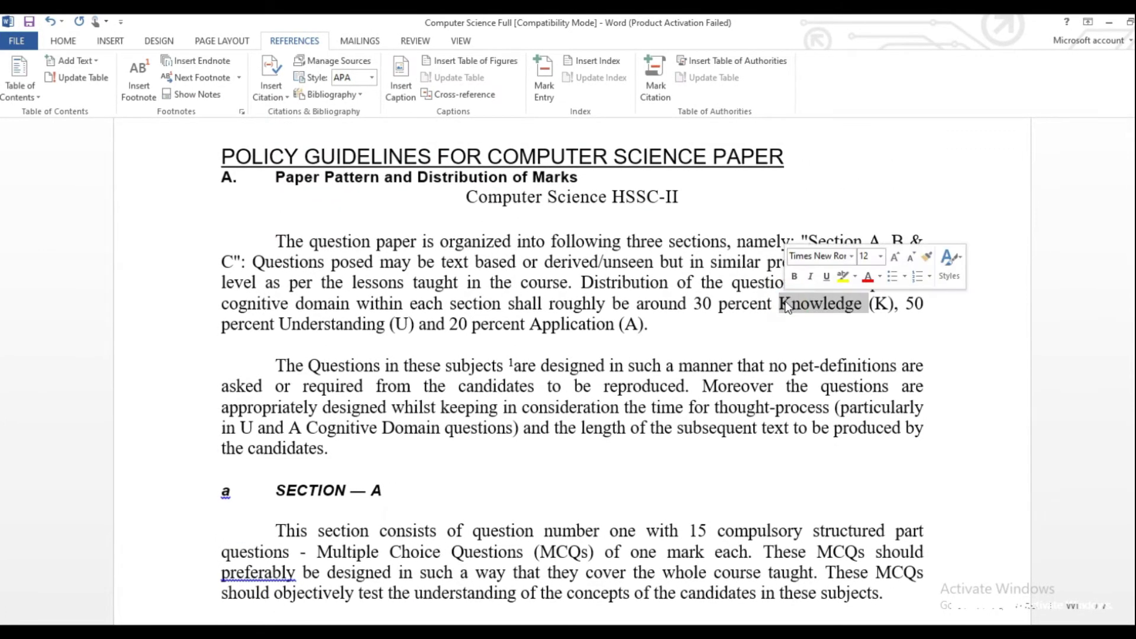
left_click(141, 80)
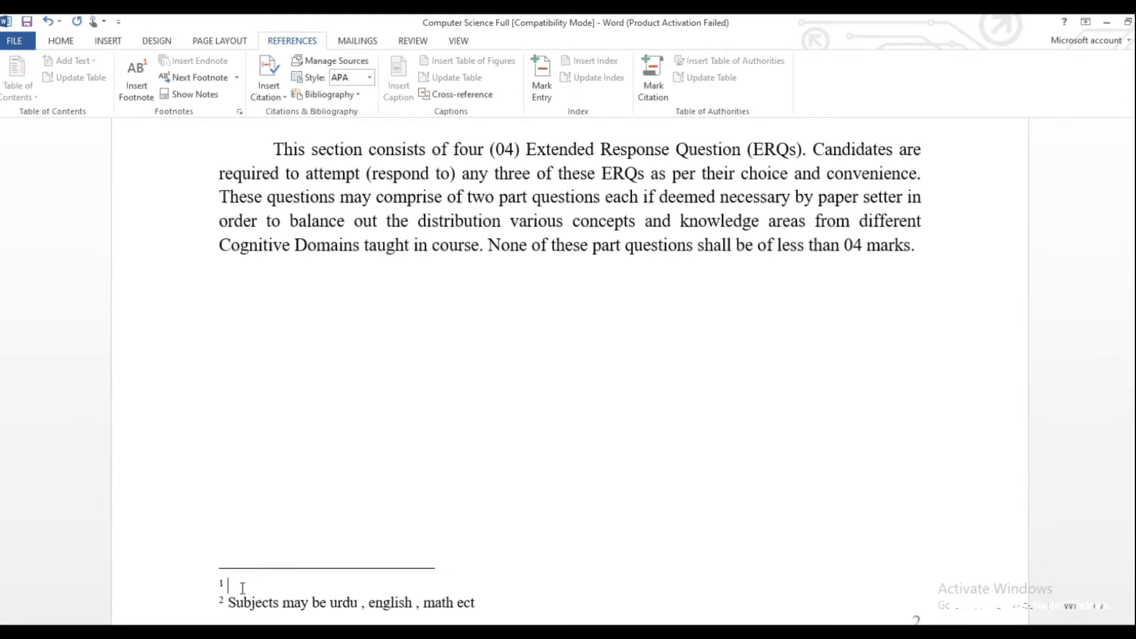
type("fjkds jfkl jfjds fjdslk jfkdsj fjds lk jfjds jfds jfsdl kfjlkdsj fsd jl")
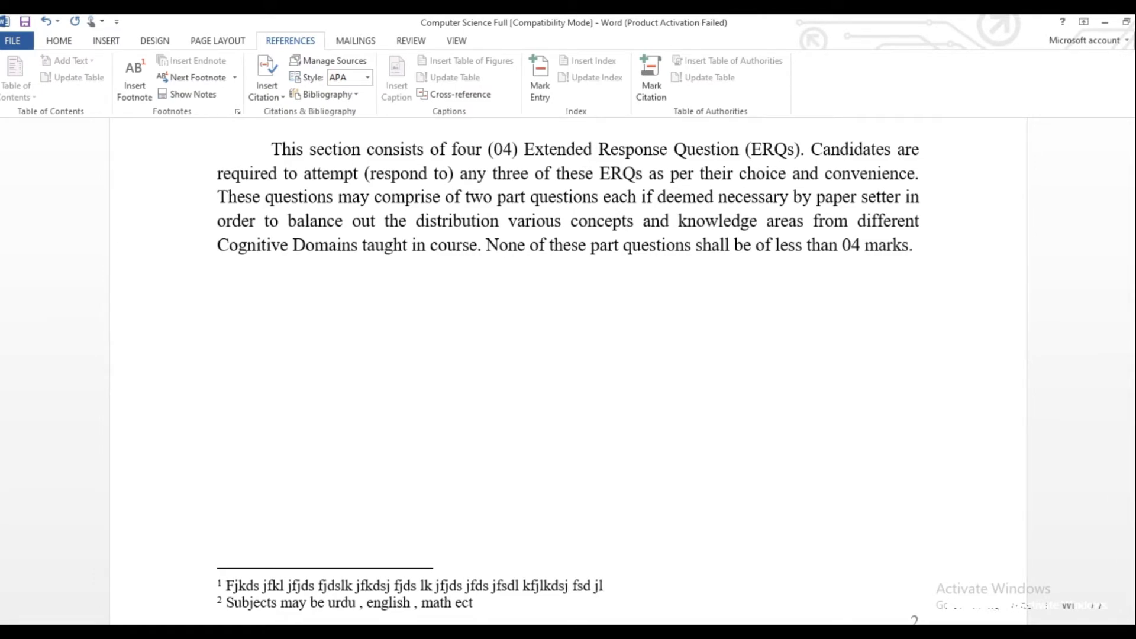
Scroll back up and place the caret in the policy body text.
scroll(569, 308, "up", 1)
scroll(568, 308, "up", 2)
scroll(568, 307, "up", 3)
scroll(568, 319, "up", 1)
scroll(568, 320, "up", 1)
scroll(568, 320, "up", 2)
scroll(569, 320, "up", 1)
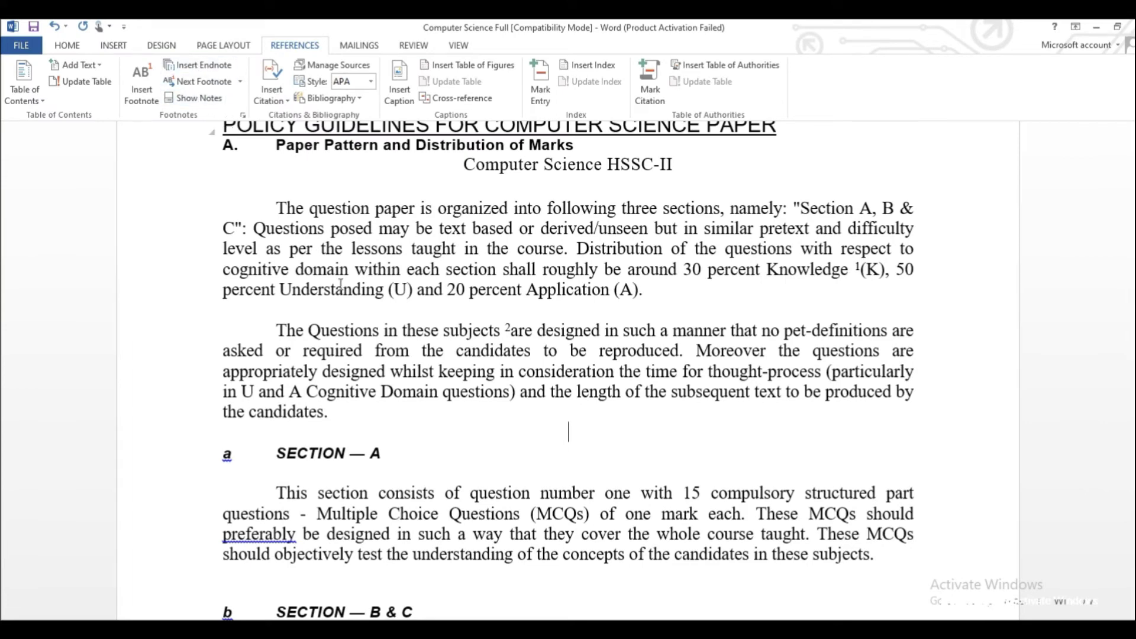
left_click(395, 350)
Add an endnote with placeholder text after 'question' in Section A.
double_click(517, 495)
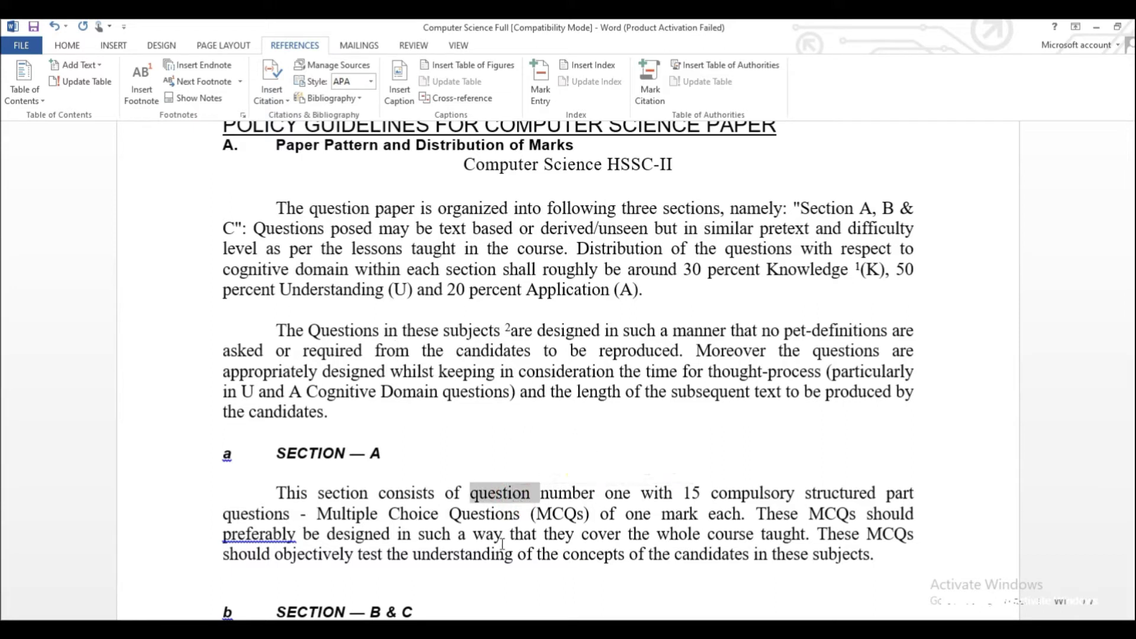
left_click(199, 71)
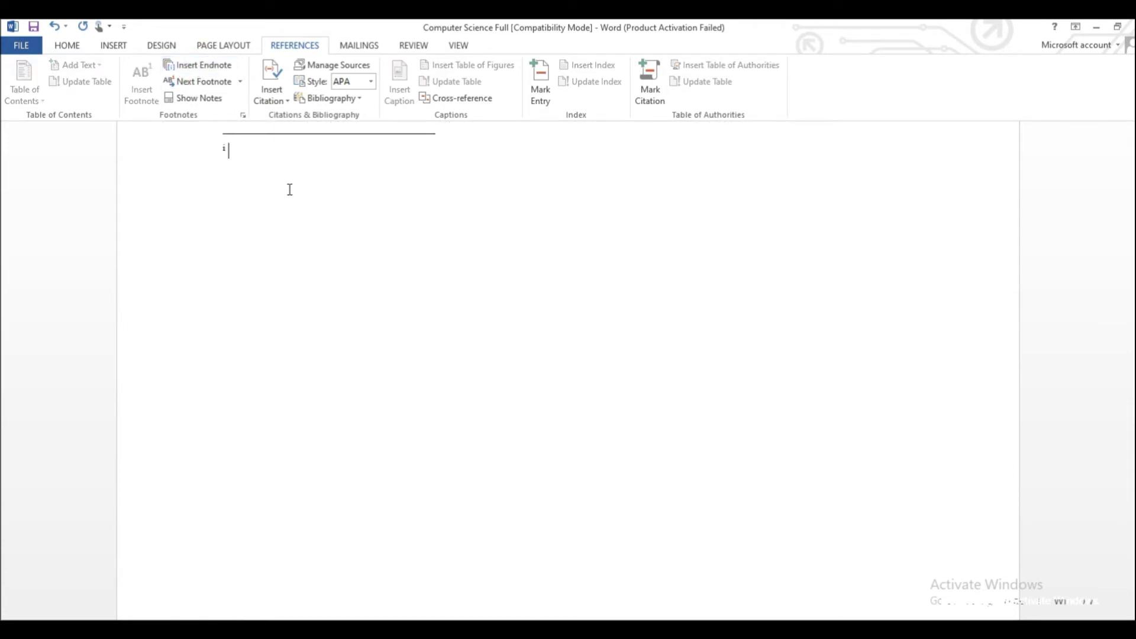
type("S fjsjd fksjd sjd fjlkds jfldsj lkjfds ljfdsj flkdsj lkfjds jfds kjflsdj fljds fjsdl jj f l")
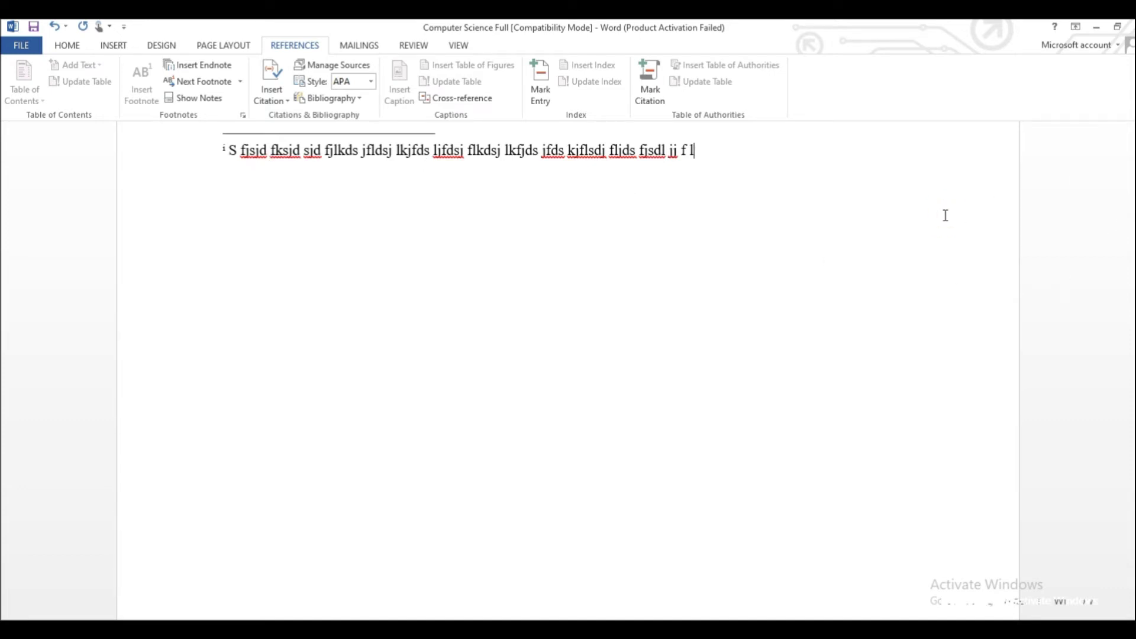
scroll(946, 215, "up", 3)
scroll(945, 215, "up", 3)
scroll(946, 215, "up", 3)
scroll(946, 215, "up", 5)
scroll(946, 215, "up", 2)
scroll(946, 216, "up", 3)
scroll(946, 215, "up", 2)
scroll(945, 215, "up", 3)
scroll(945, 215, "up", 3)
scroll(945, 216, "up", 10)
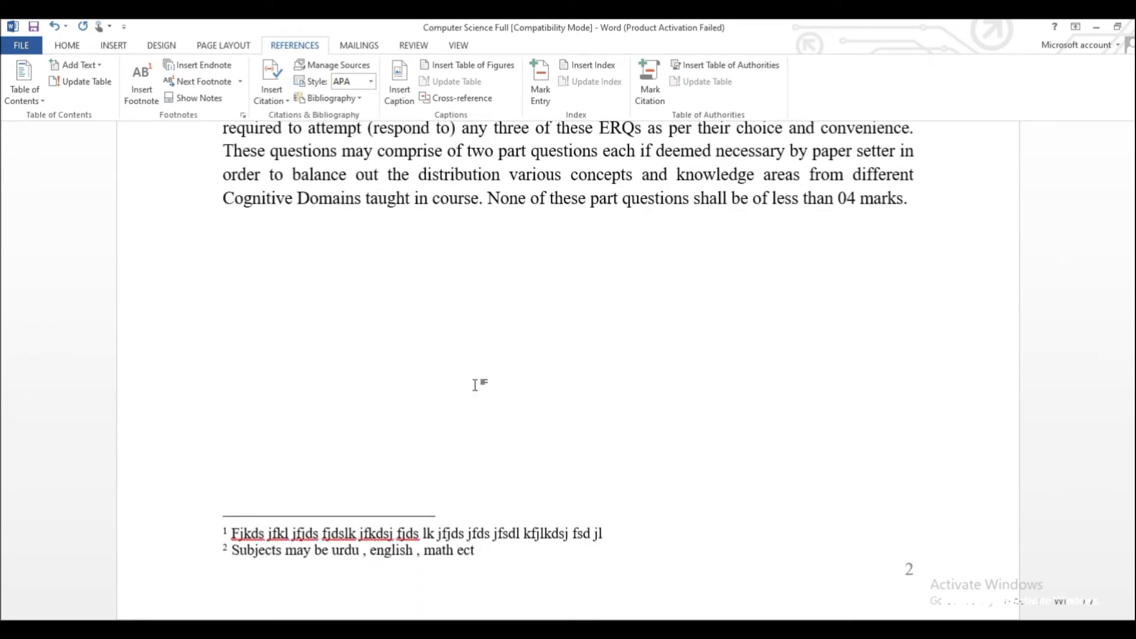
Scroll up to the top of page 2's Policy Guidelines, showing footnote marks and endnote i.
left_click(483, 551)
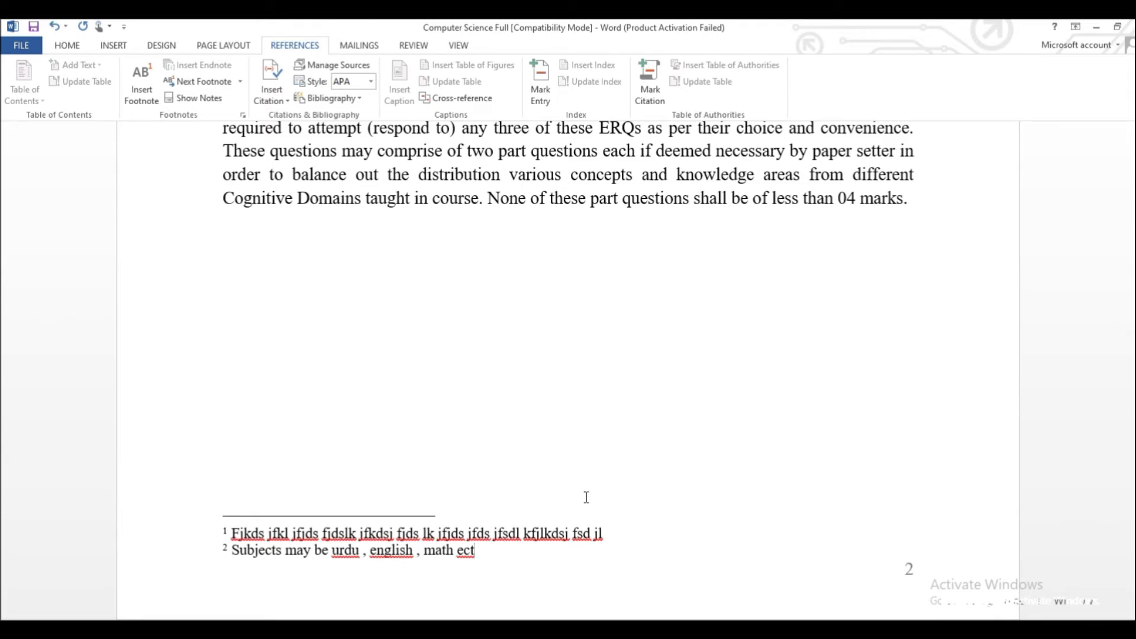
left_click_drag(1134, 207, 1134, 215)
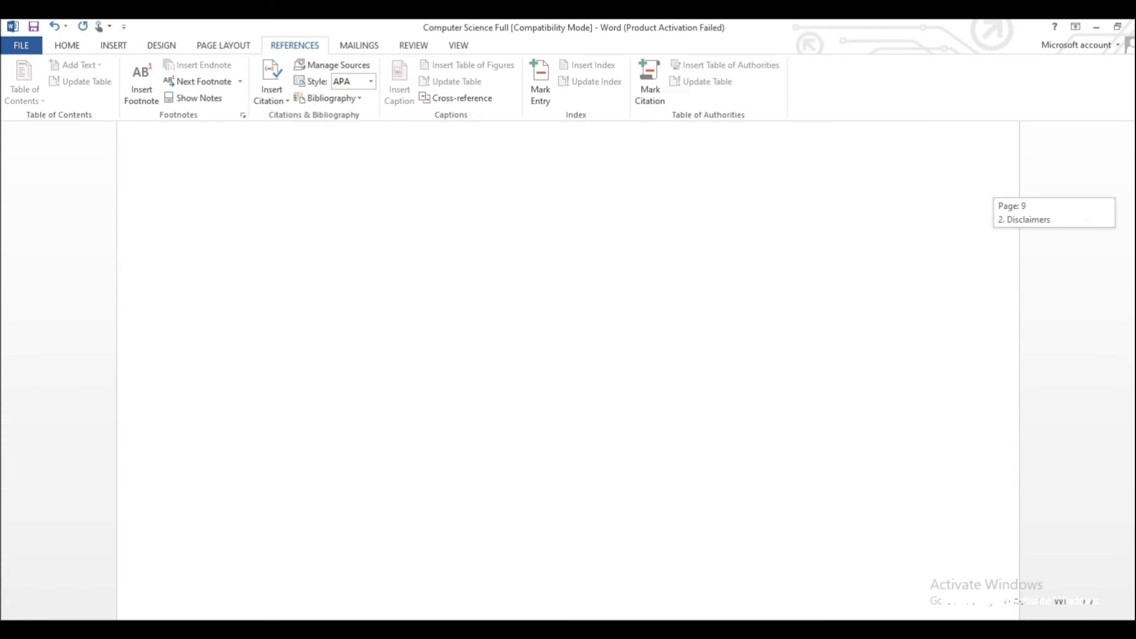
left_click_drag(1134, 216, 1134, 218)
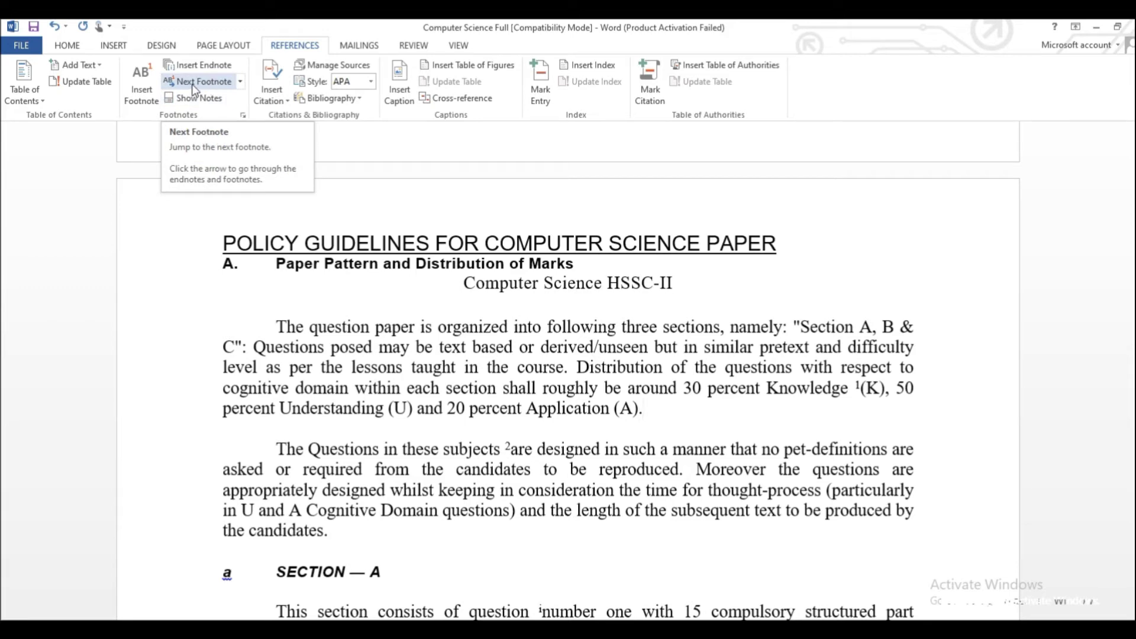
Go to the Section A endnote mark with Next Endnote, then open Show Notes.
left_click(241, 82)
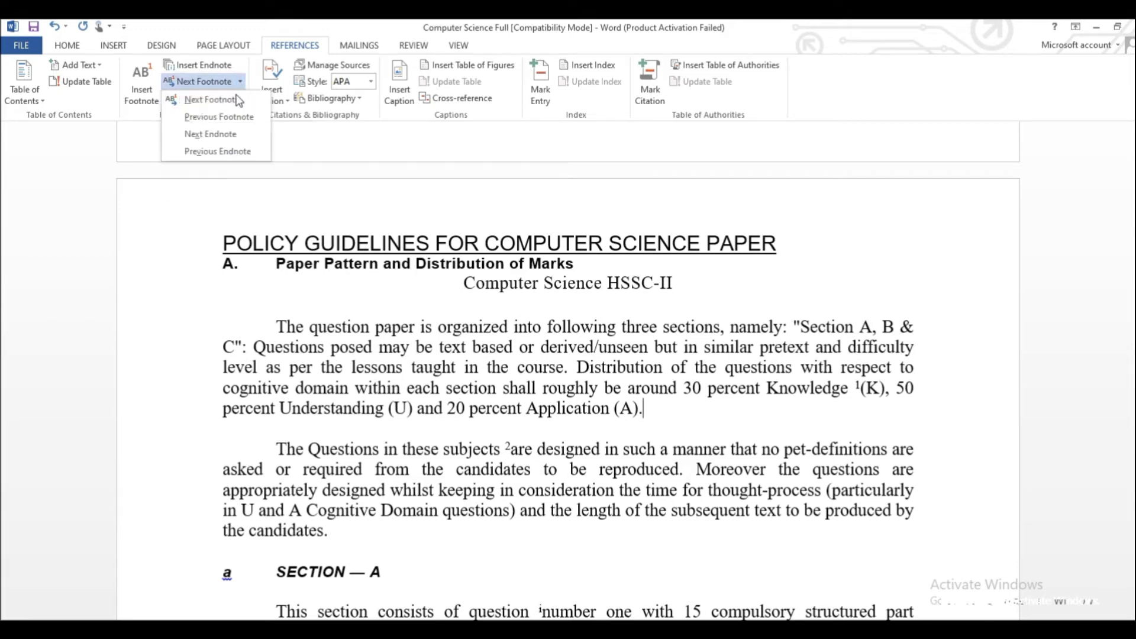
left_click(212, 134)
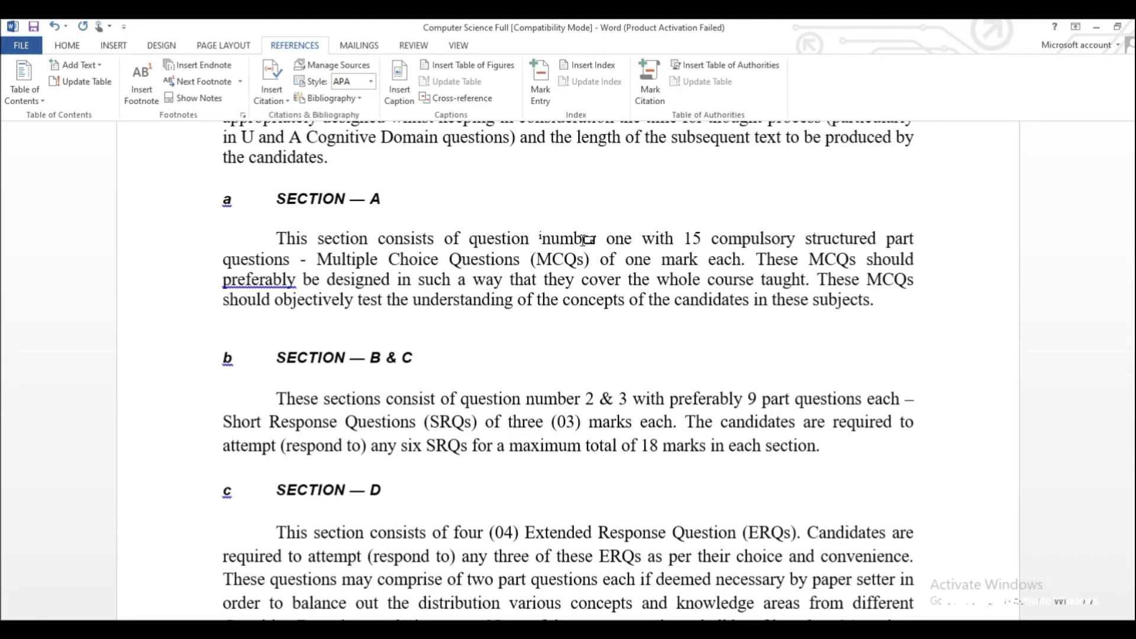
left_click(240, 81)
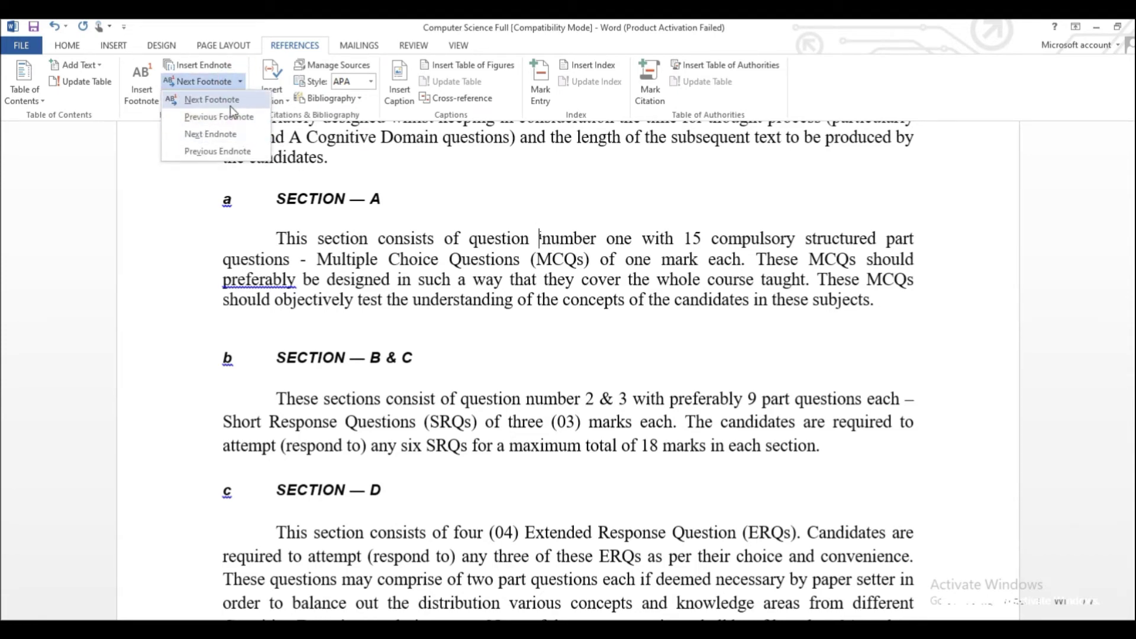
left_click(211, 103)
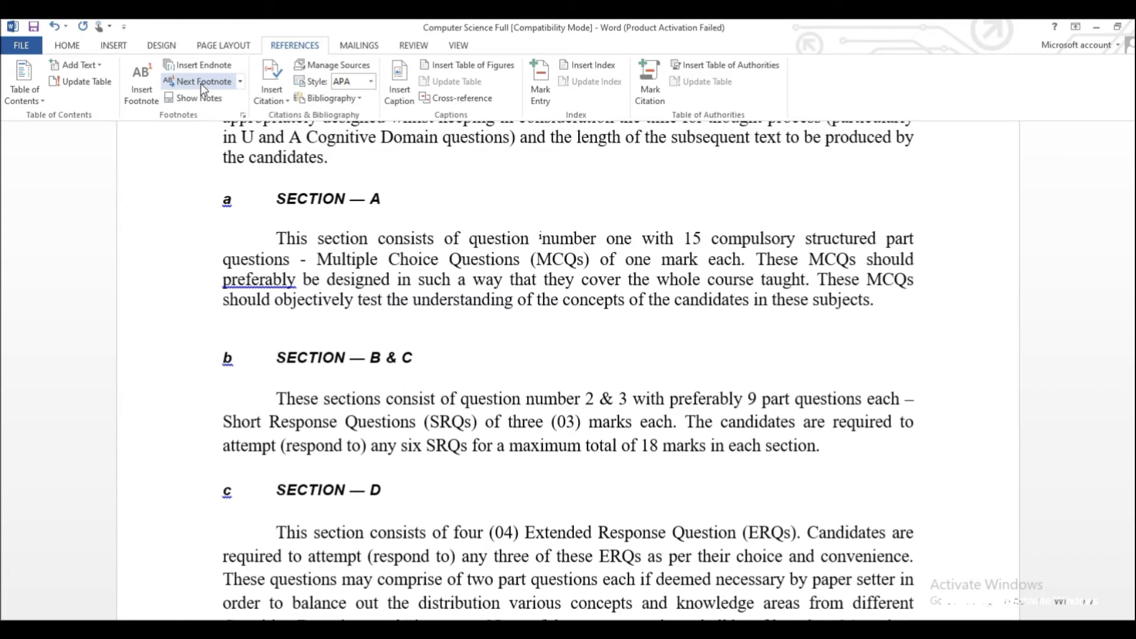
left_click(240, 82)
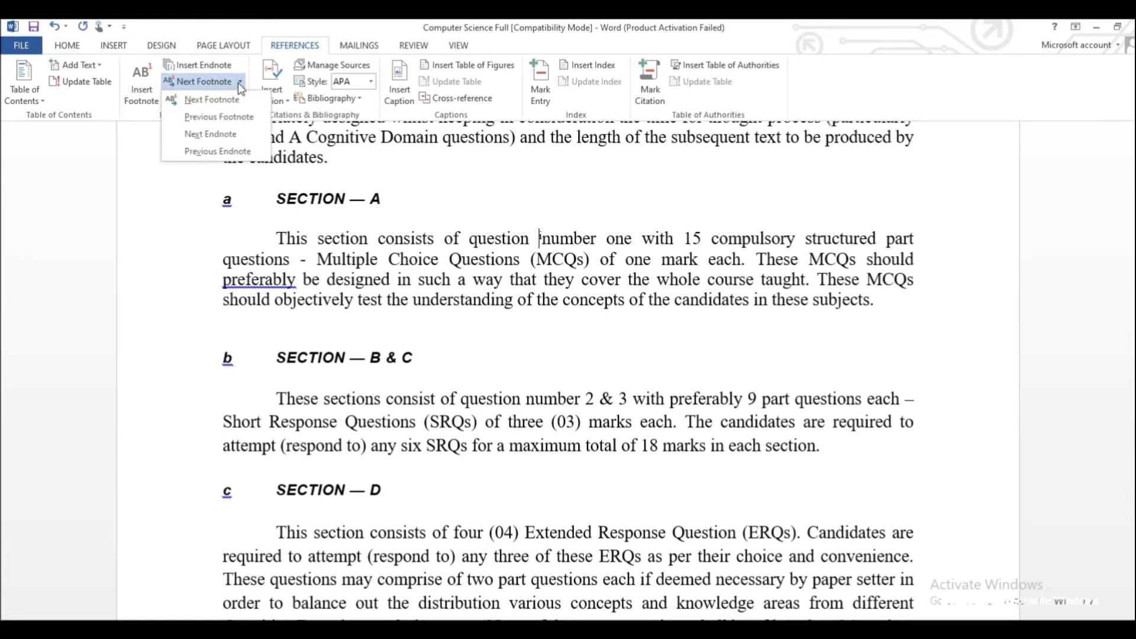
left_click(208, 136)
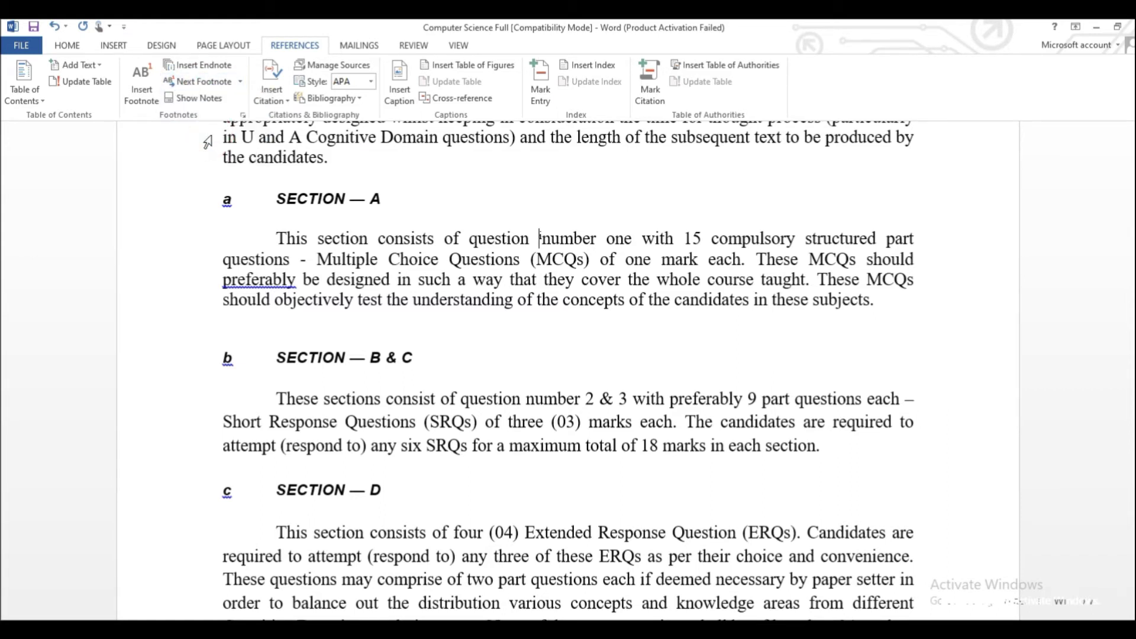
left_click(201, 98)
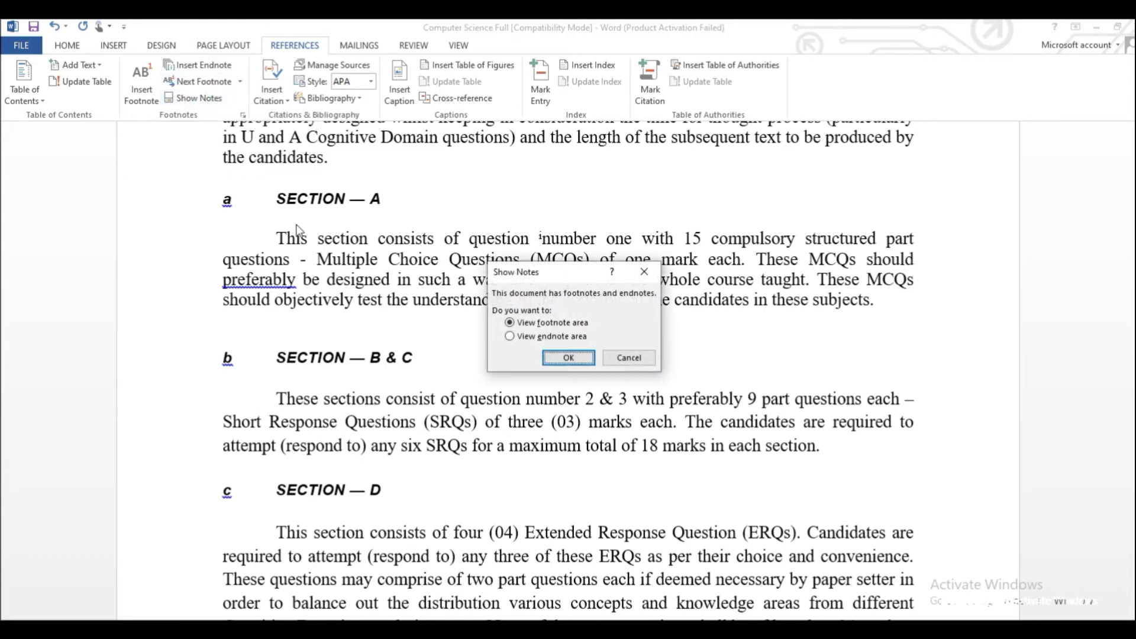
Choose View footnote area in the Show Notes dialog to display page 2's footnotes.
left_click(524, 337)
left_click(534, 325)
left_click(569, 358)
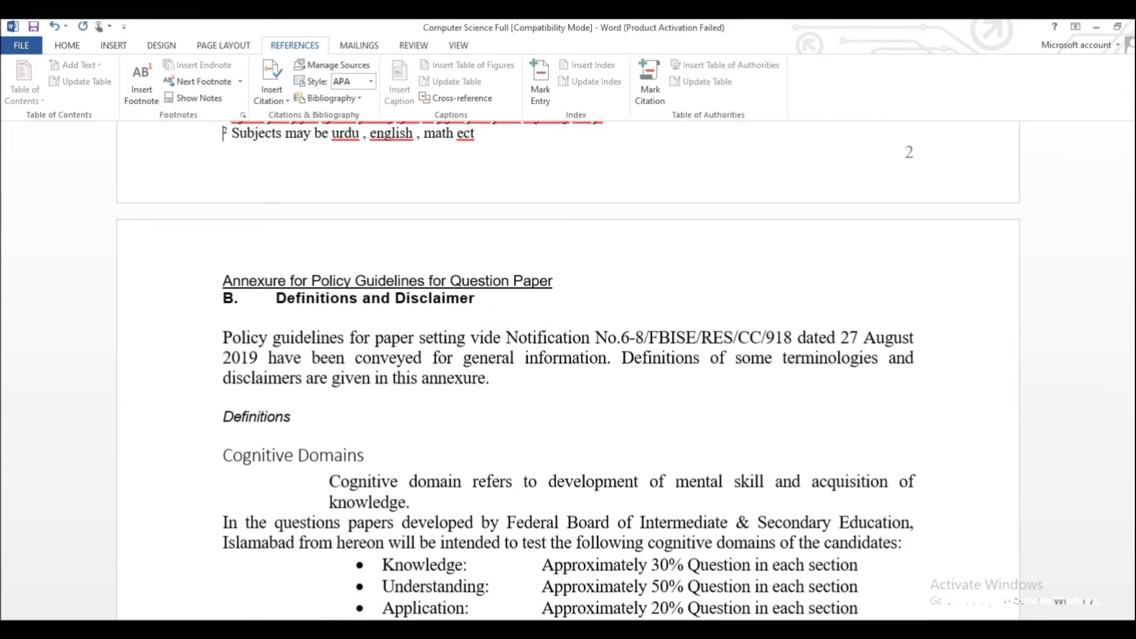
Return to the top and place the cursor on the blank line between the first two paragraphs.
scroll(568, 371, "up", 1)
scroll(568, 371, "up", 5)
scroll(568, 371, "up", 5)
scroll(569, 371, "up", 4)
left_click(729, 319)
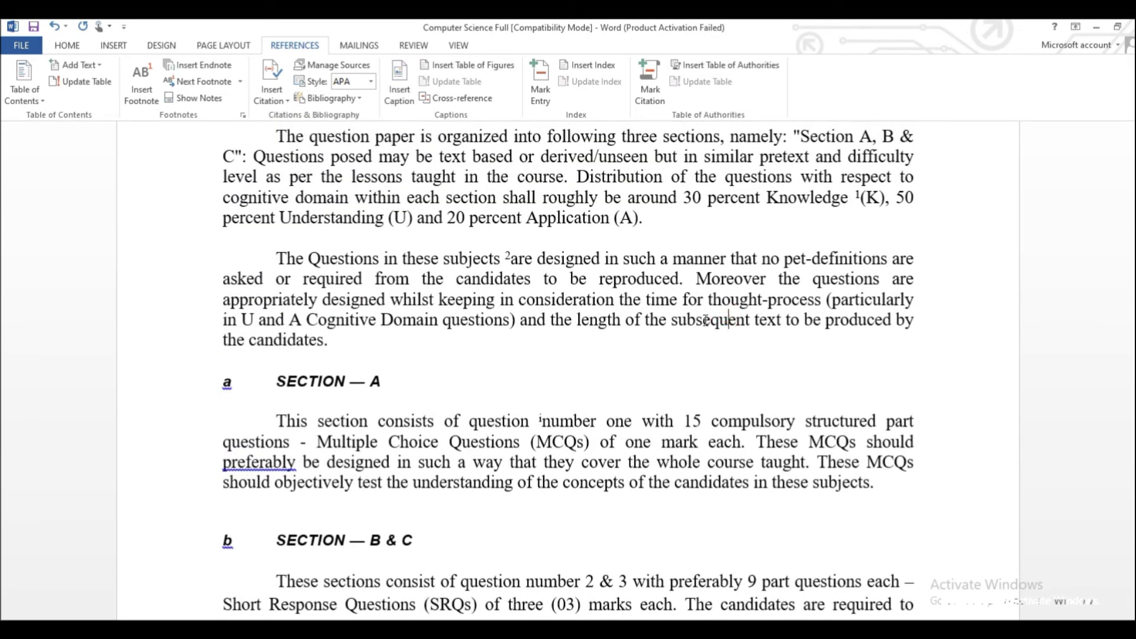
left_click(493, 244)
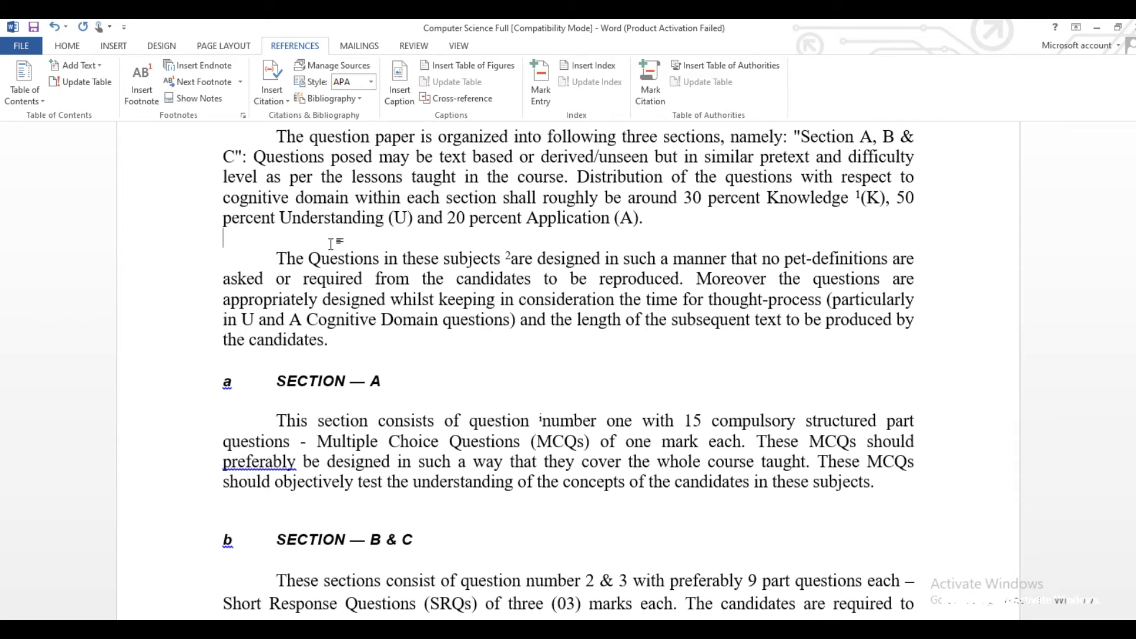
Insert the lcd, LED, moniter1 and plazma images from Downloads > output.
left_click(113, 46)
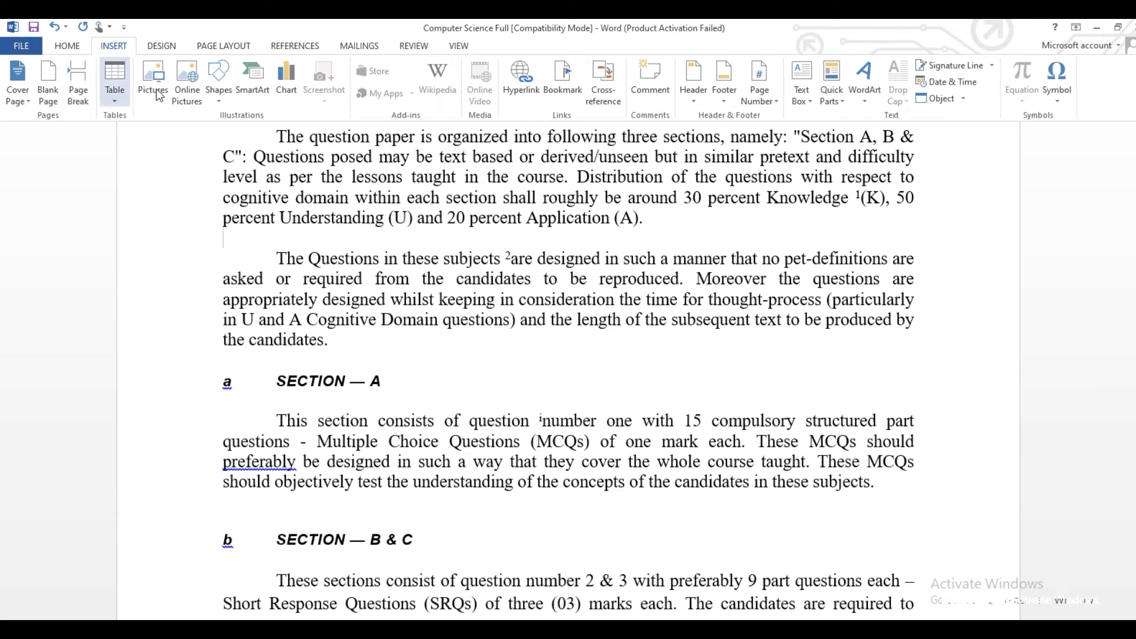
left_click(154, 84)
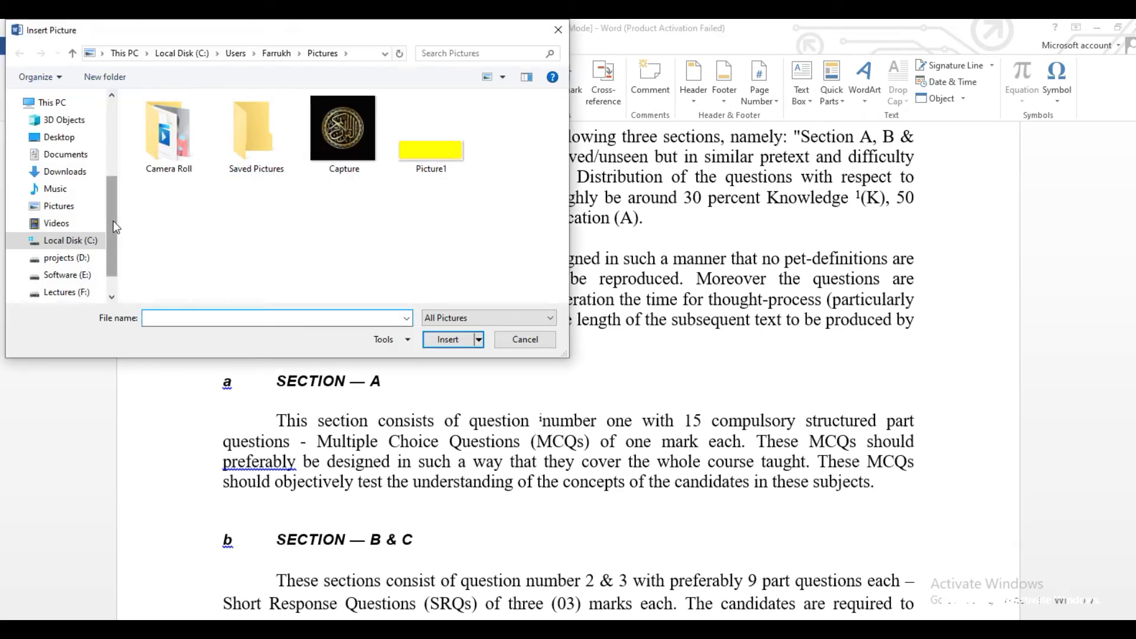
left_click_drag(112, 221, 108, 200)
left_click(59, 200)
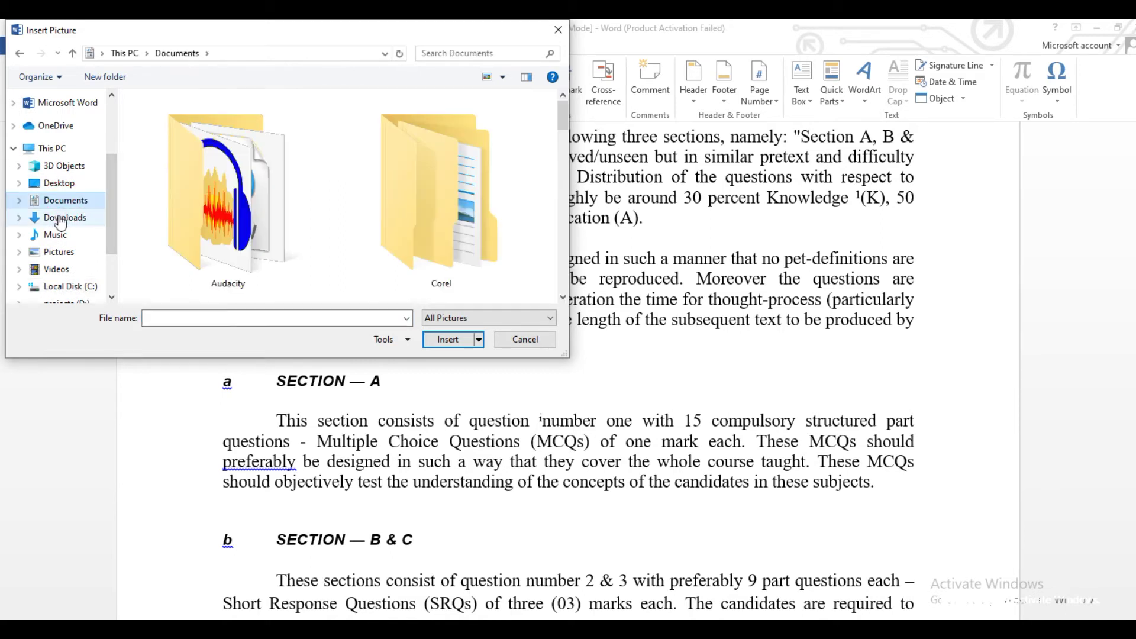
left_click(61, 219)
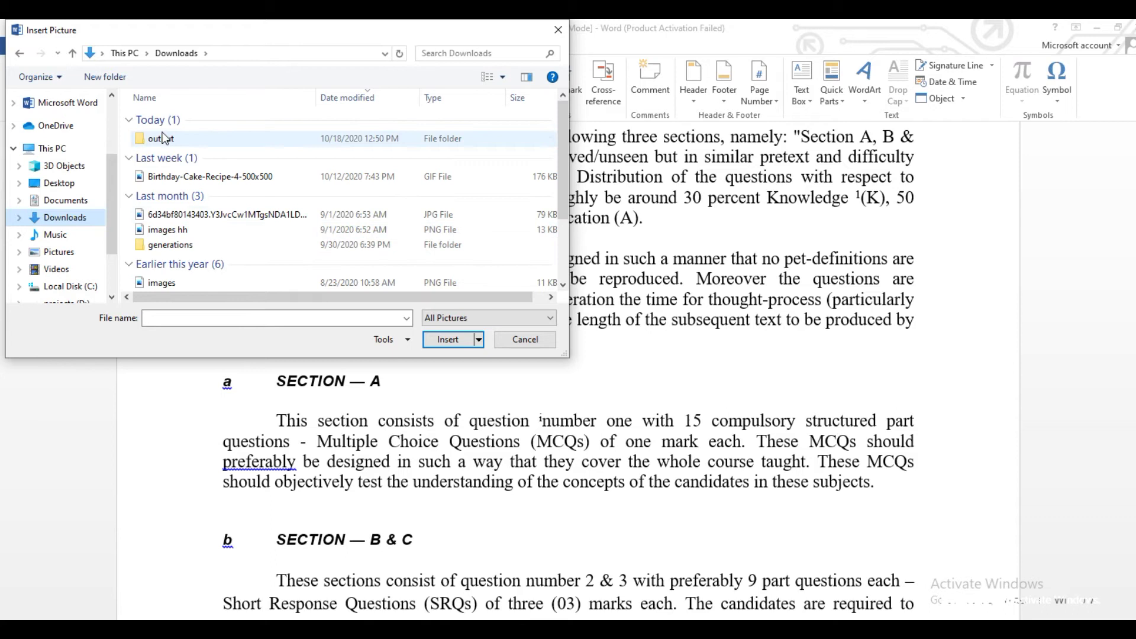
double_click(161, 138)
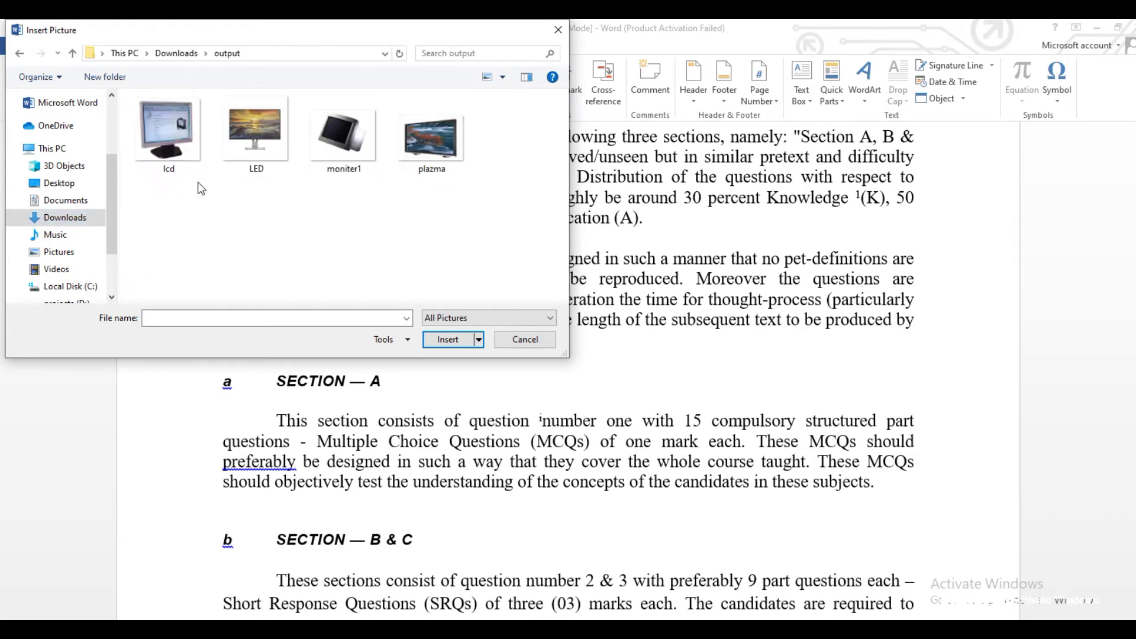
left_click(484, 144)
left_click_drag(484, 148, 177, 161)
left_click(449, 339)
Scroll back to page 2 and select the first inserted monitor picture.
scroll(497, 341, "down", 3)
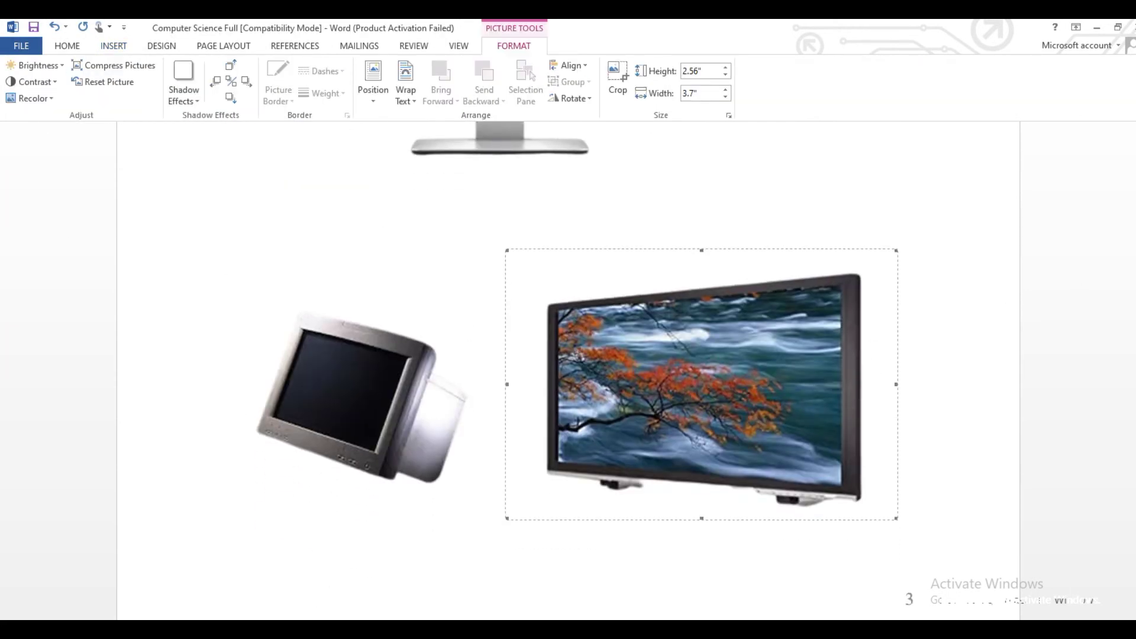
scroll(568, 367, "up", 5)
scroll(568, 367, "up", 5)
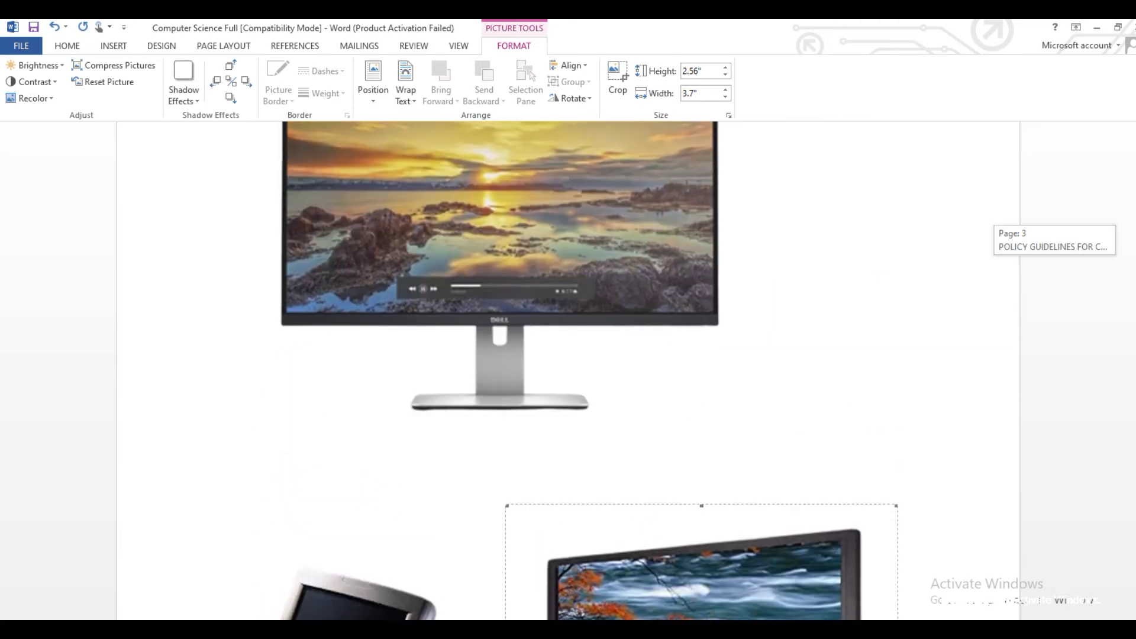
scroll(569, 367, "up", 5)
scroll(568, 367, "up", 5)
scroll(568, 367, "up", 1)
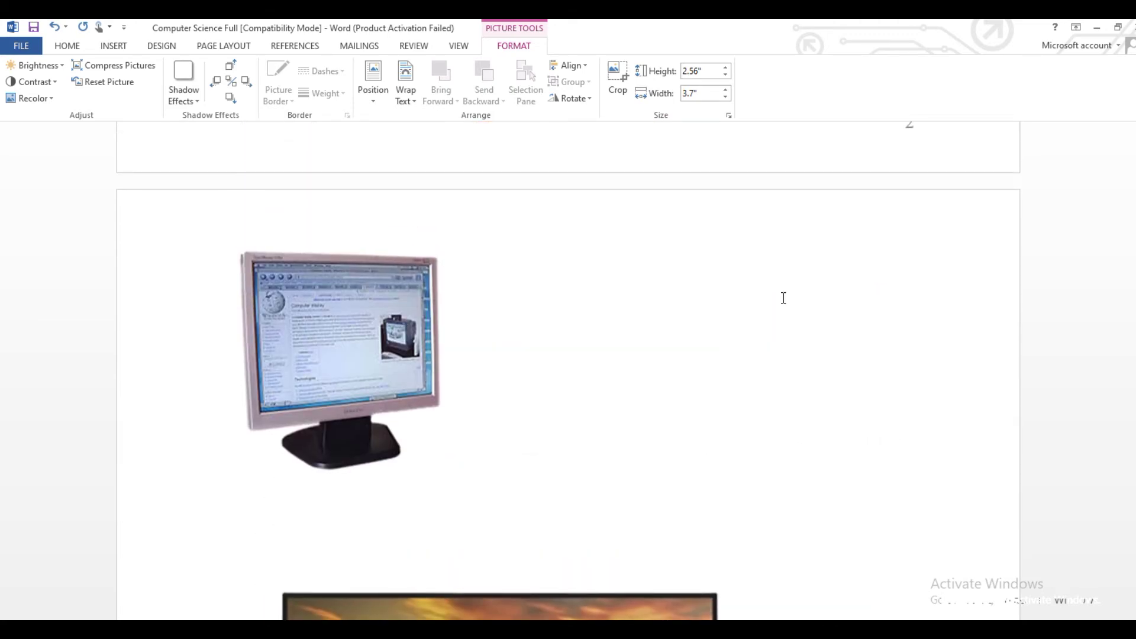
left_click(399, 368)
left_click(303, 48)
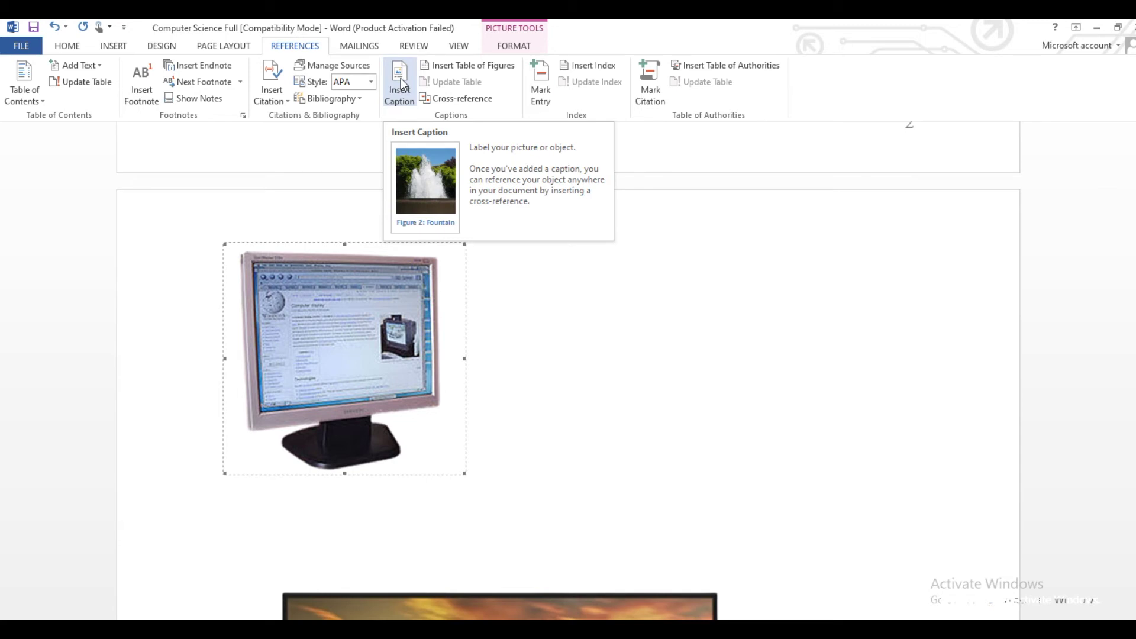
Add the caption 'Figure 1: LCD monitor' to the selected picture, correcting a typo.
left_click(400, 78)
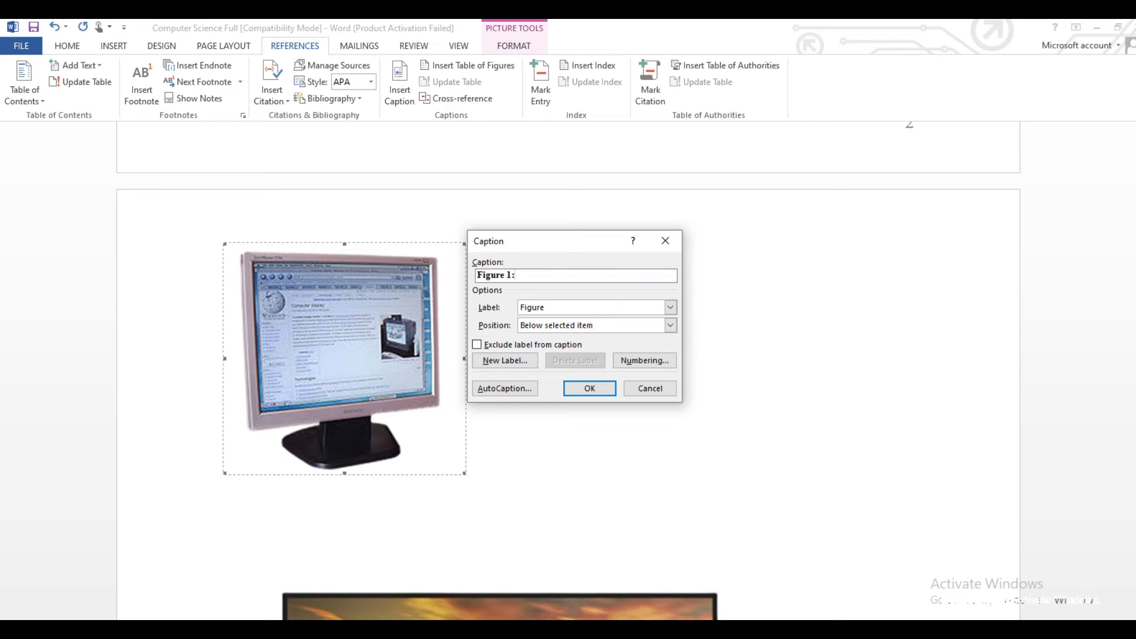
type("EC")
key("BackSpace")
key("BackSpace")
key("BackSpace")
type("LCD mon")
left_click(574, 388)
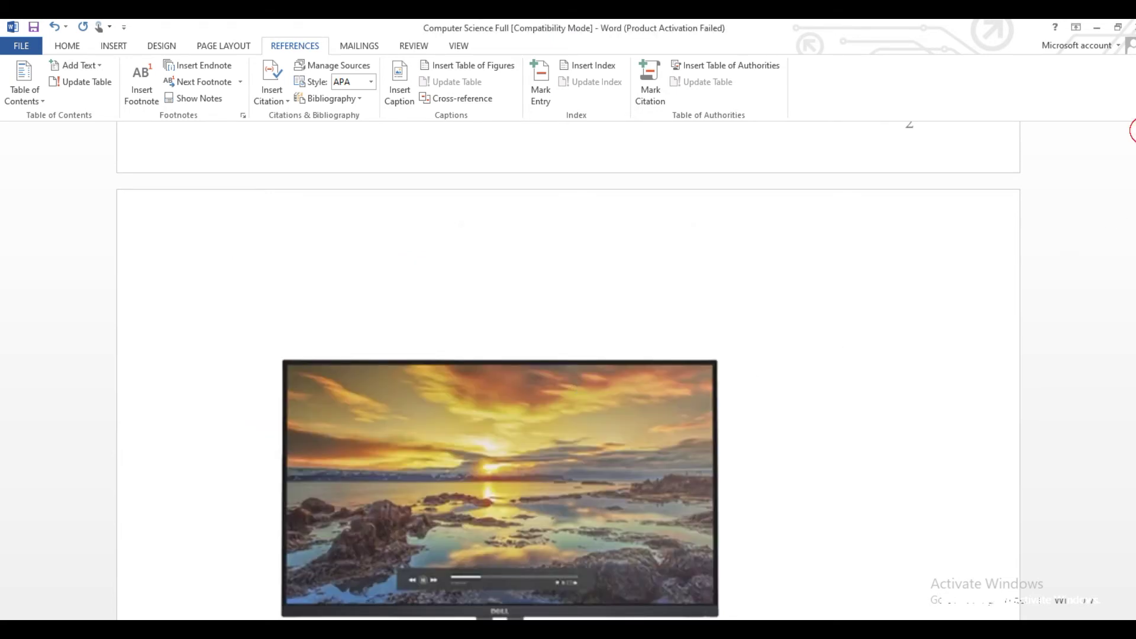
Scroll back to the LCD monitor picture and place the cursor after its caption.
scroll(568, 379, "up", 5)
scroll(568, 379, "up", 3)
scroll(569, 379, "up", 3)
scroll(568, 379, "up", 3)
scroll(568, 379, "up", 3)
scroll(568, 379, "up", 1)
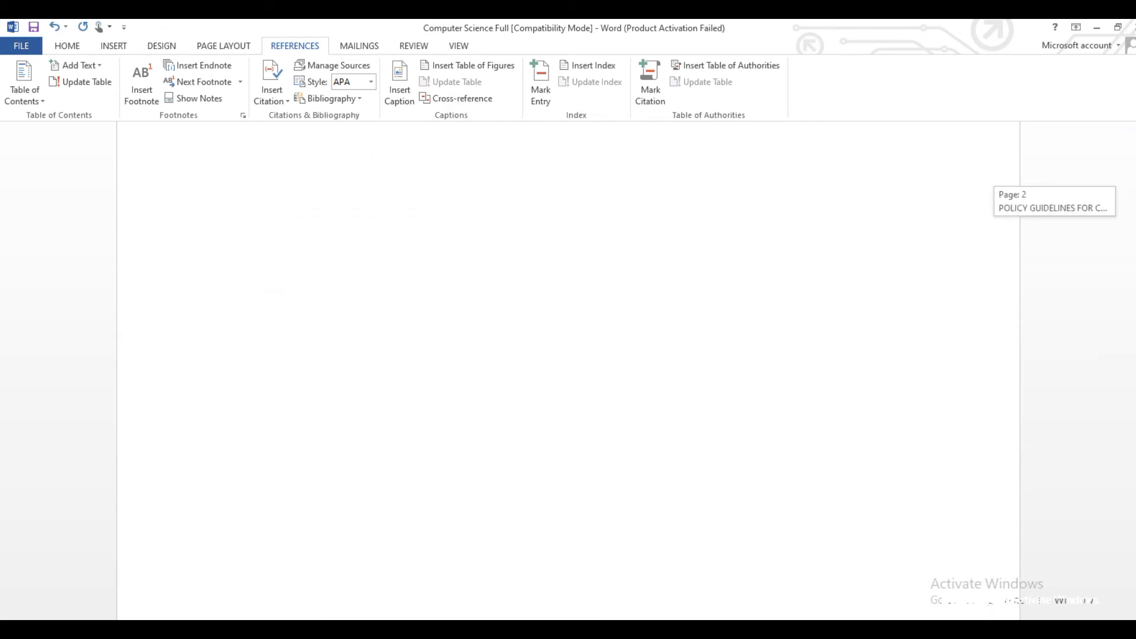
scroll(568, 296, "up", 3)
scroll(568, 356, "up", 1)
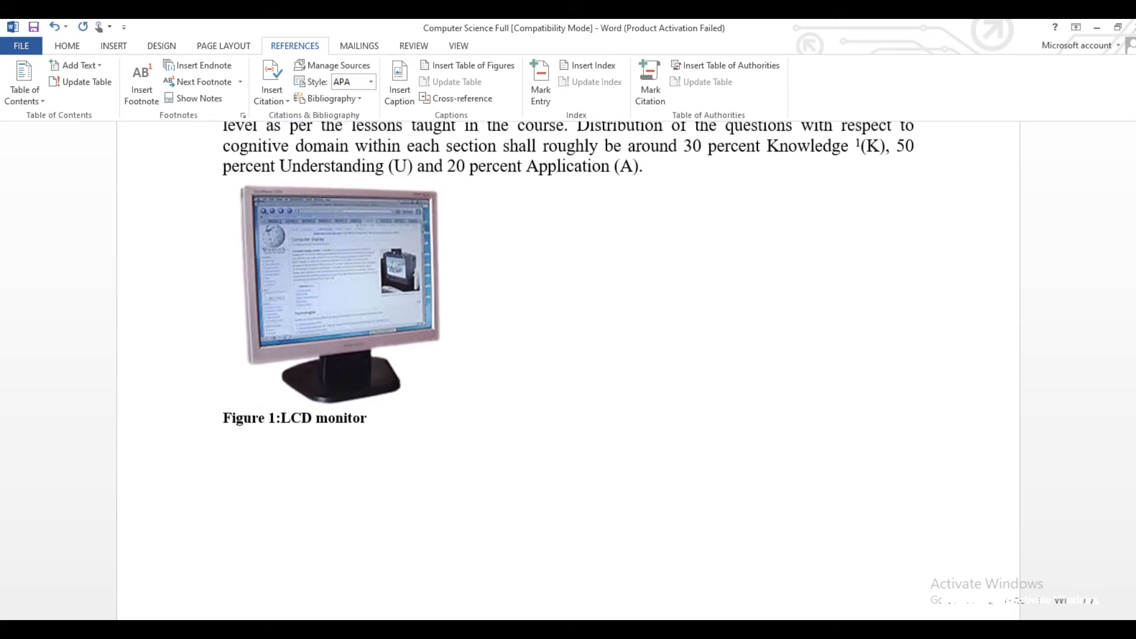
left_click(330, 377)
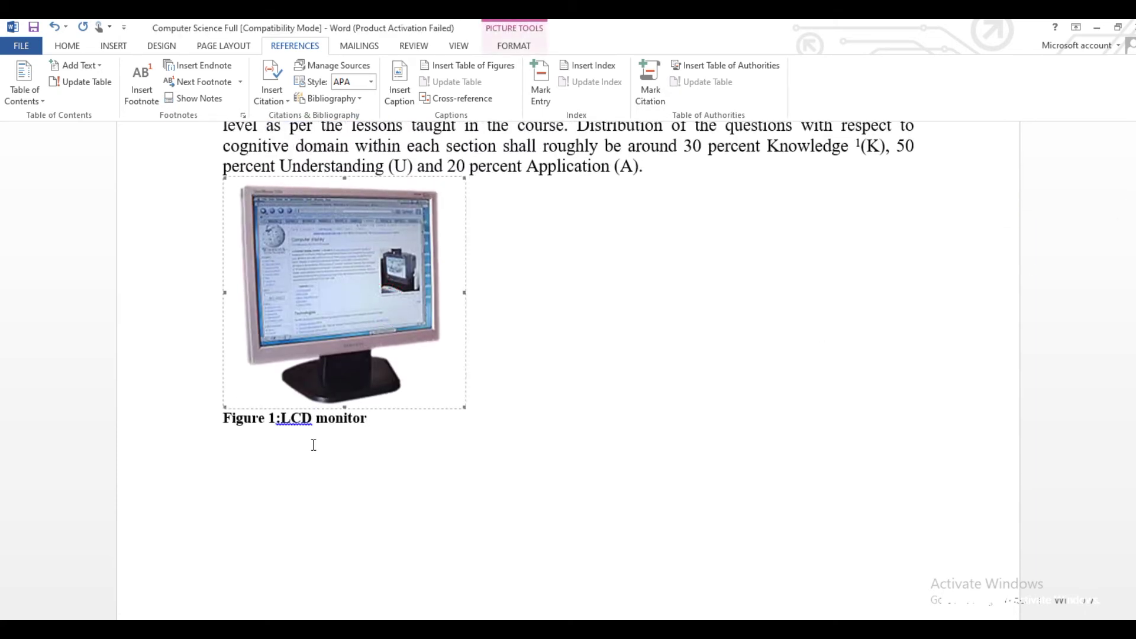
left_click(489, 417)
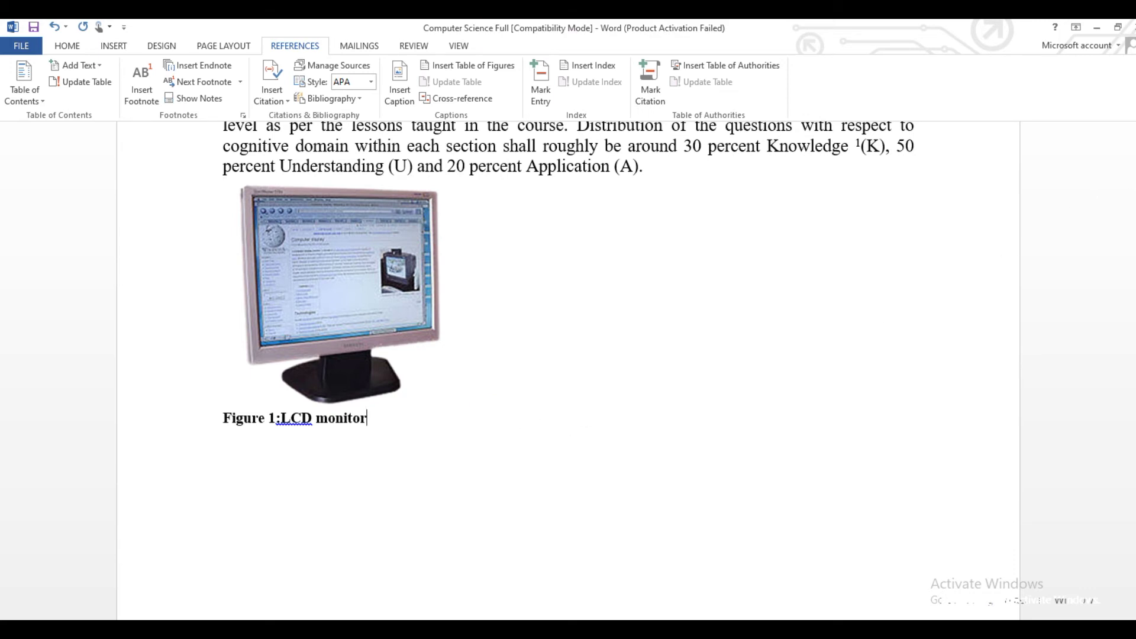
left_click_drag(1132, 180, 1132, 196)
Caption the Dell monitor picture 'Figure 2: LED monitor' and reselect it.
left_click(535, 354)
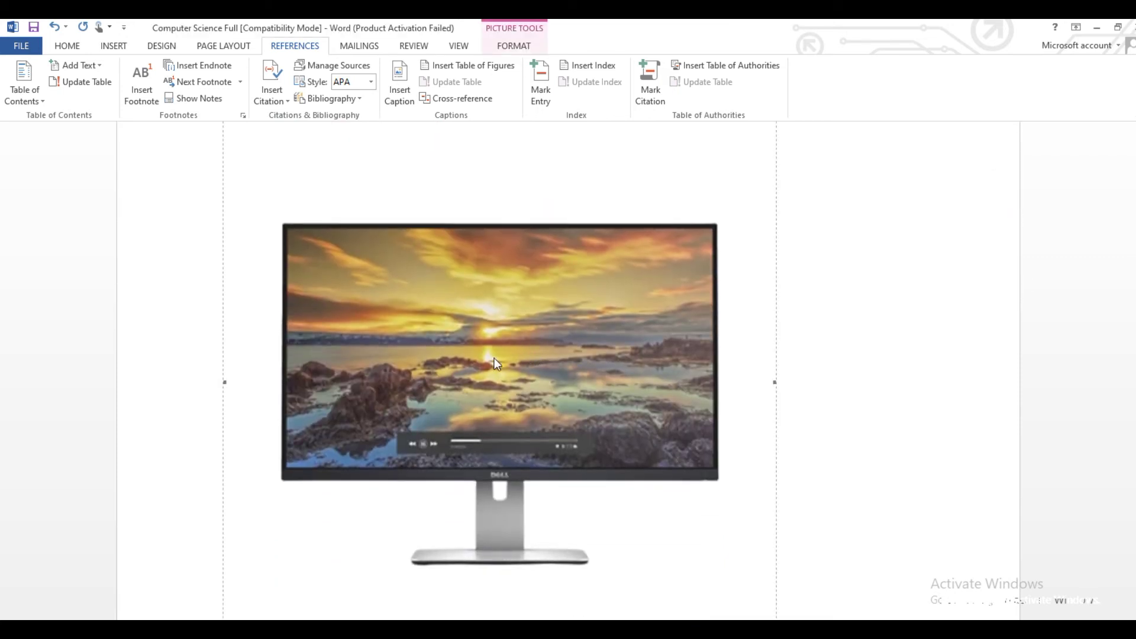
left_click(401, 84)
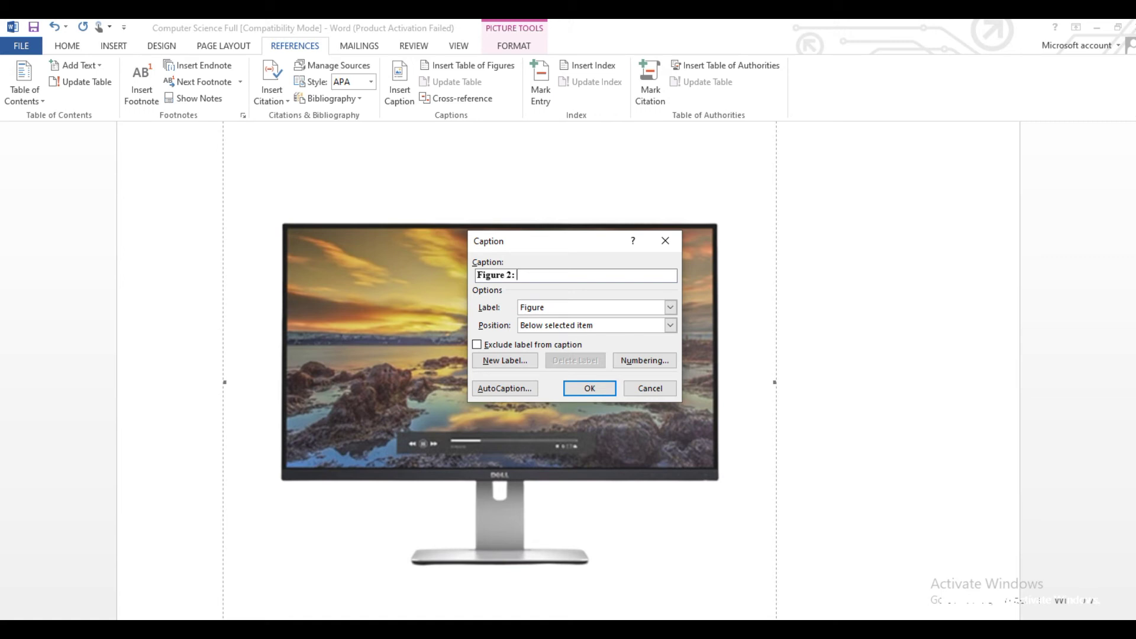
type("LED m")
type("onitor")
left_click(583, 388)
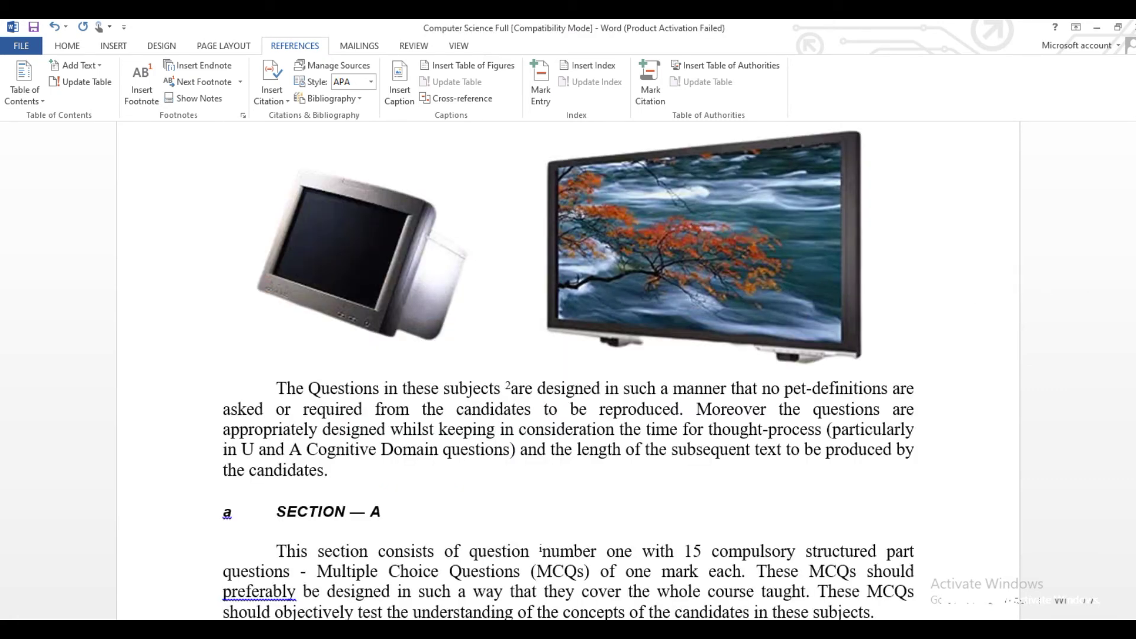
left_click_drag(1133, 233, 1133, 225)
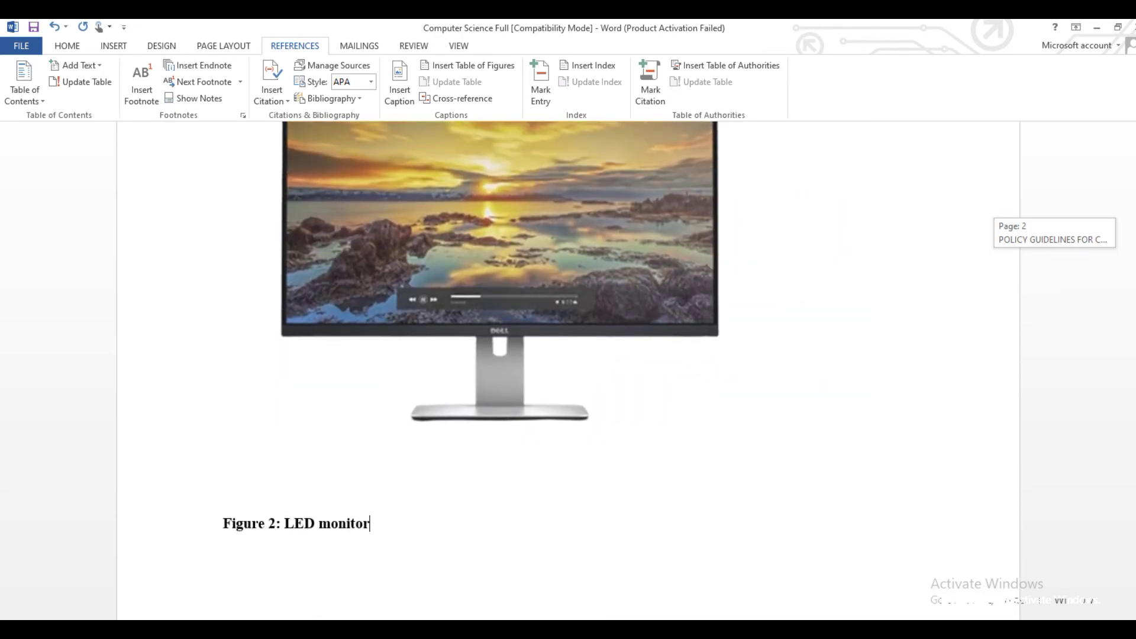
left_click(394, 422)
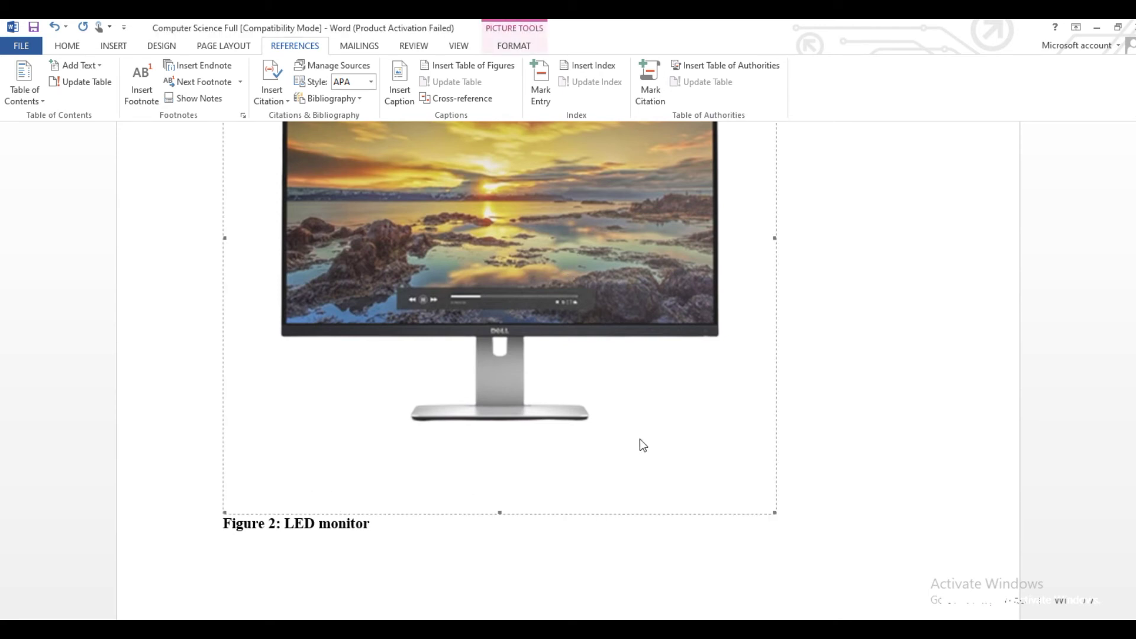
left_click_drag(1132, 208, 1132, 214)
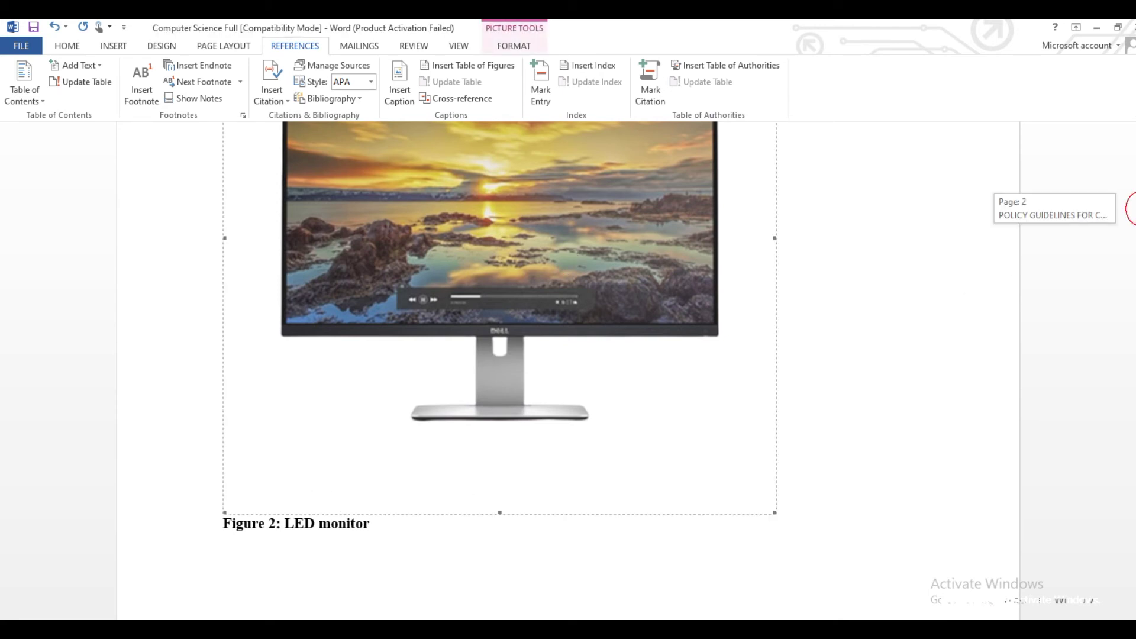
scroll(584, 335, "down", 3)
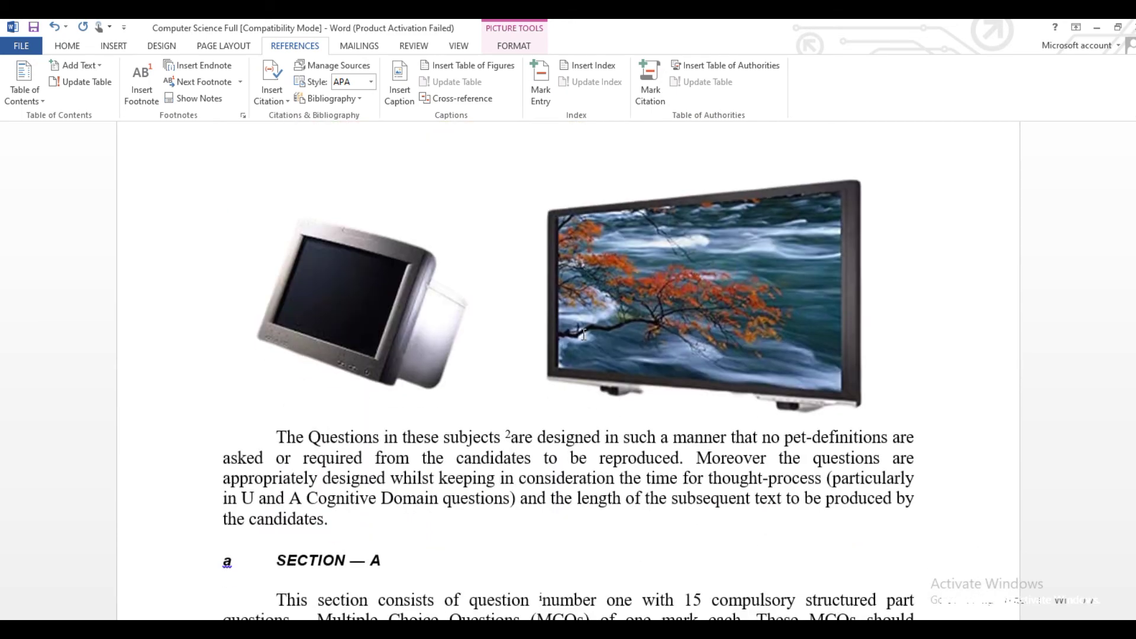
Caption the tilted monitor picture 'Figure 3:CRT monitor'.
left_click(382, 291)
left_click(400, 83)
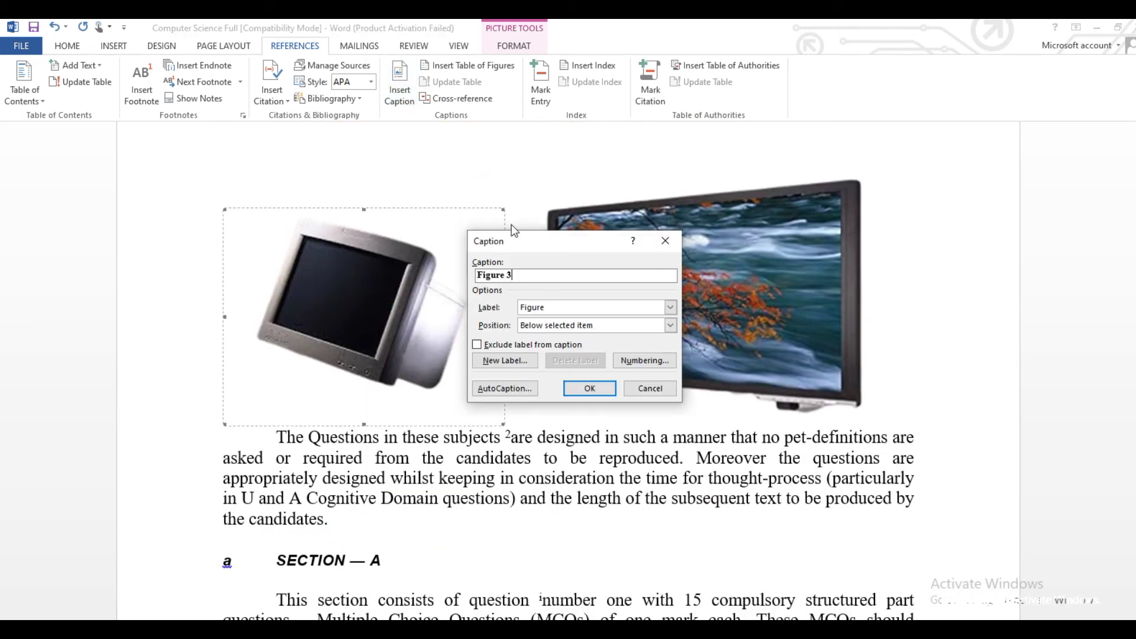
type(":")
type("CRT ")
type("mor")
key("Right")
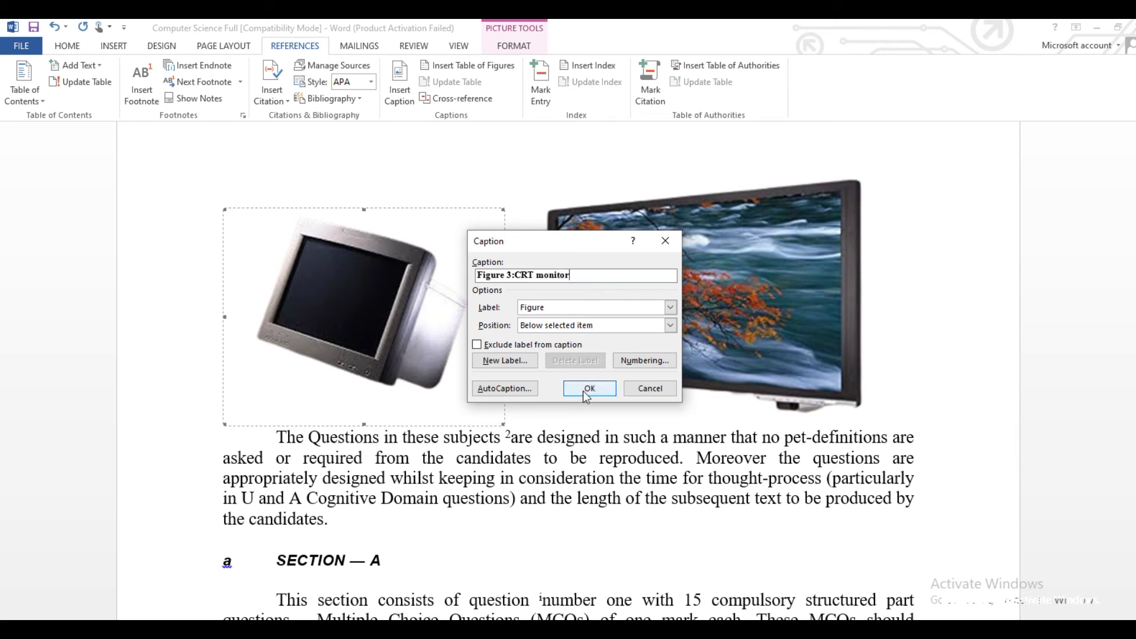
left_click(586, 388)
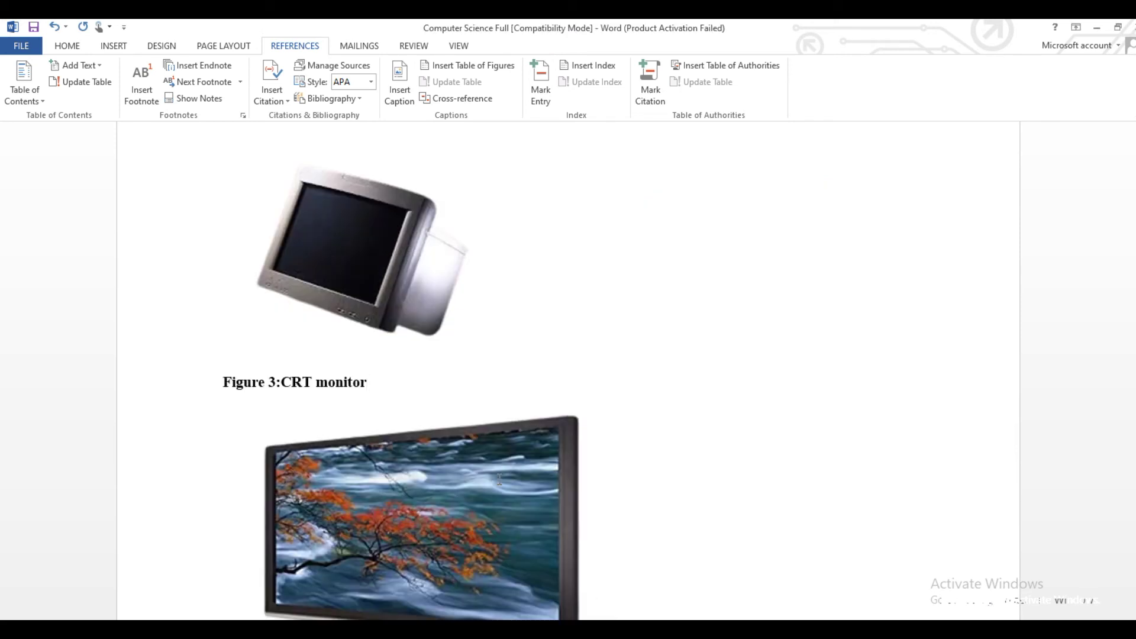
Caption the widescreen monitor picture 'Figure 4:Plazma Monitor'.
left_click(498, 485)
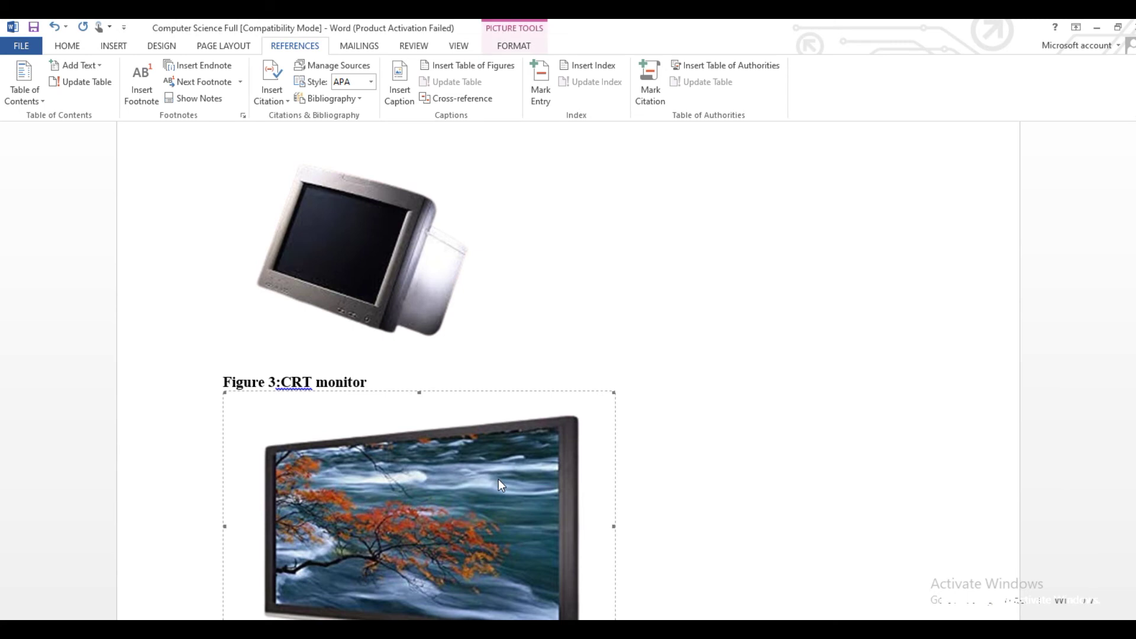
left_click(400, 89)
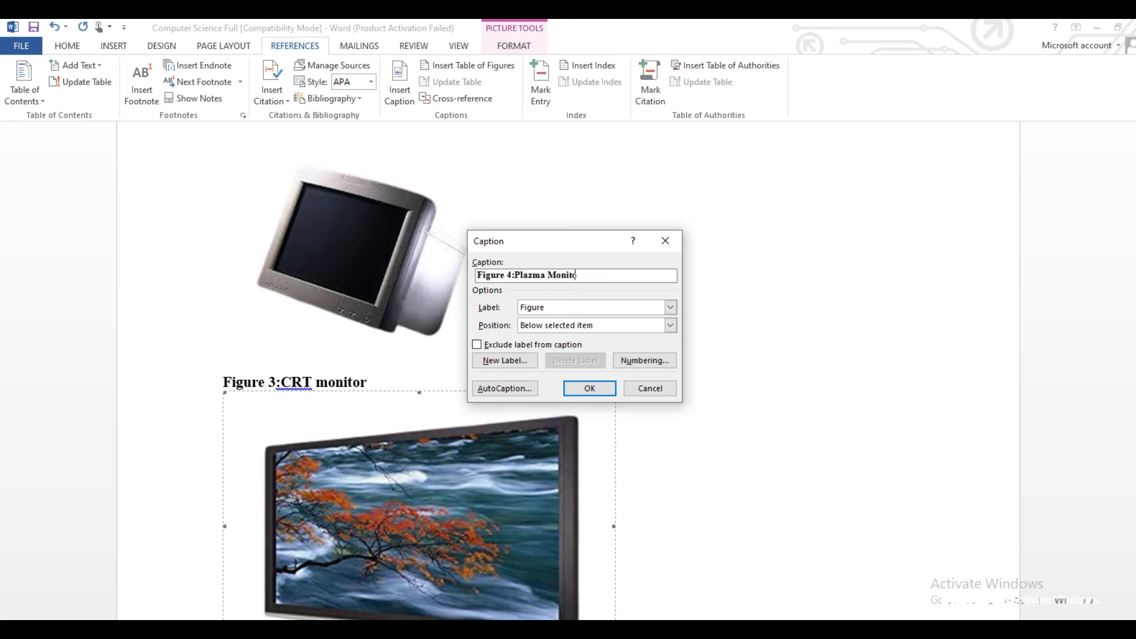
left_click(594, 389)
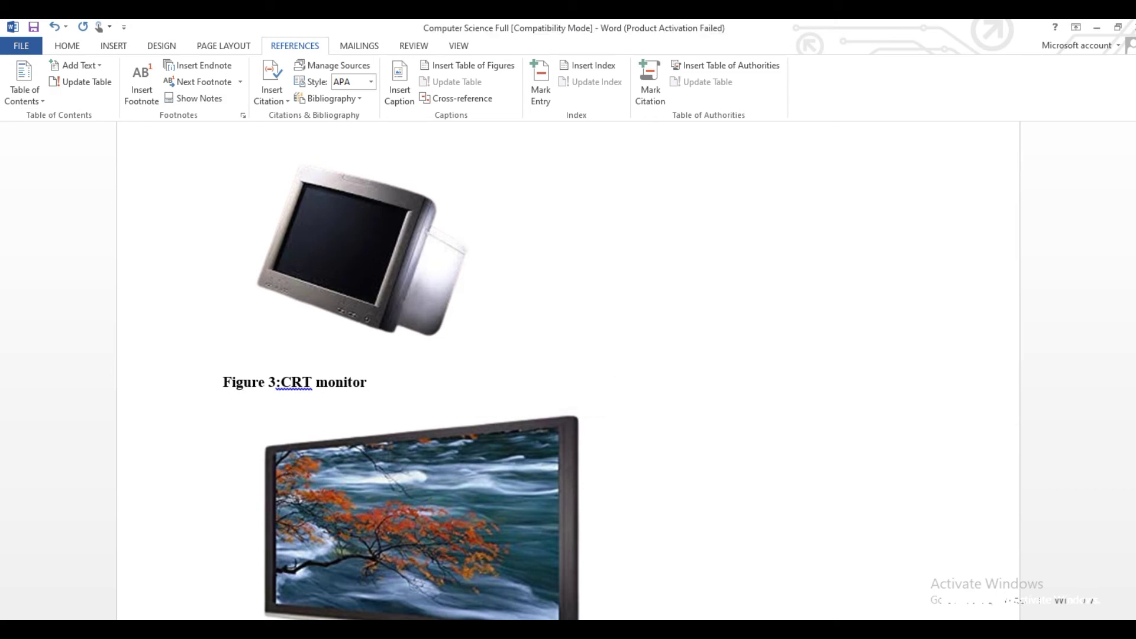
left_click_drag(1131, 220, 1131, 212)
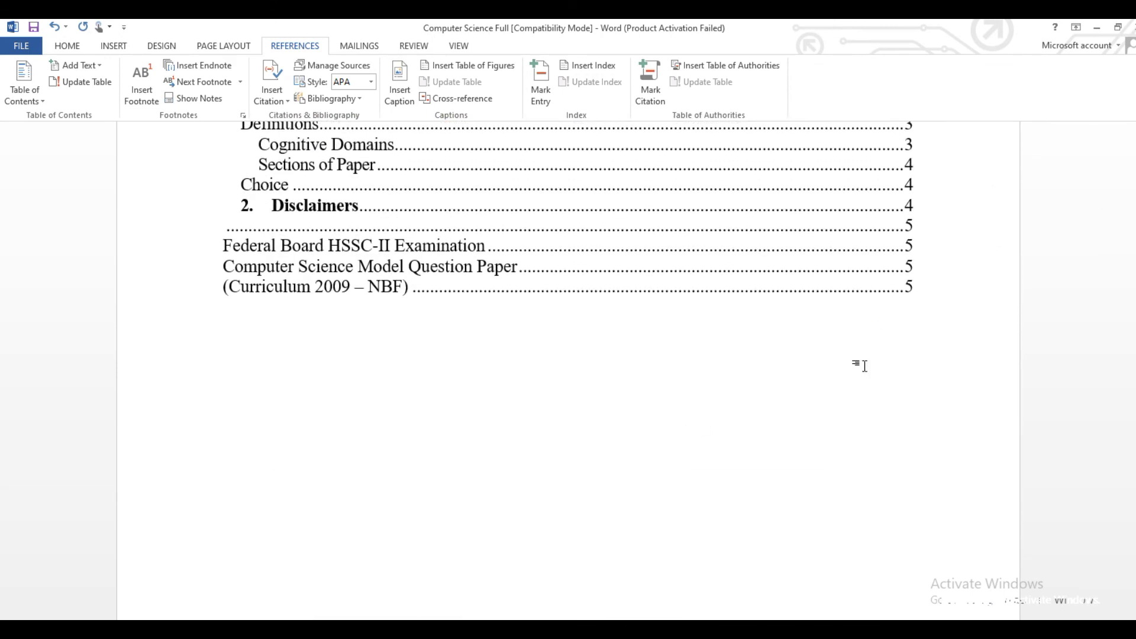
Insert a table of figures directly below the table of contents.
left_click(954, 300)
left_click(486, 67)
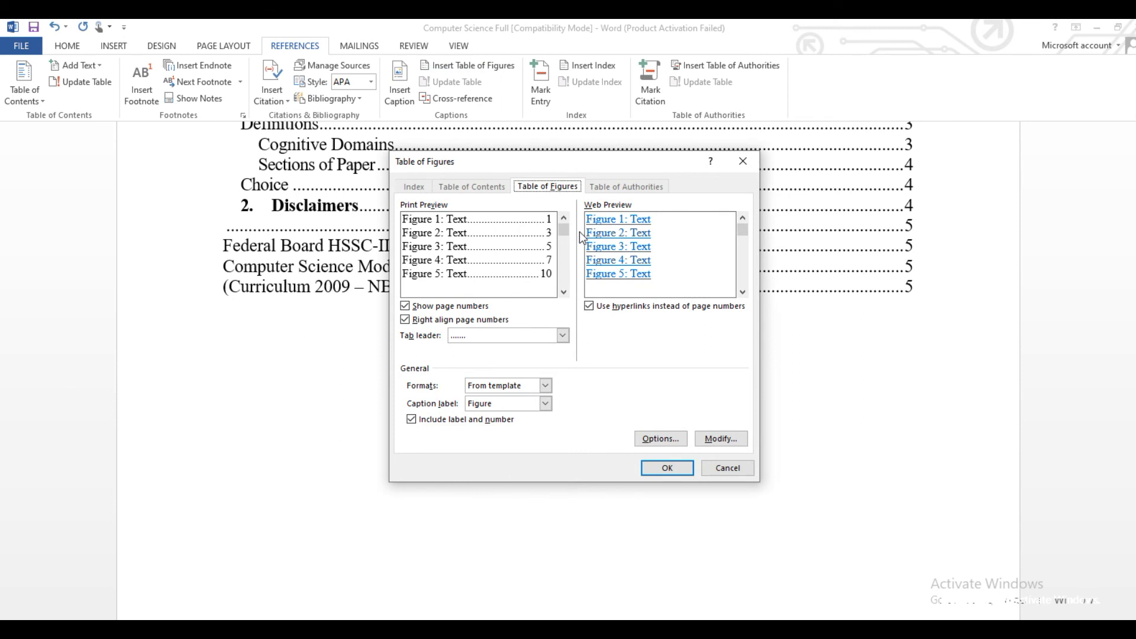
left_click(665, 467)
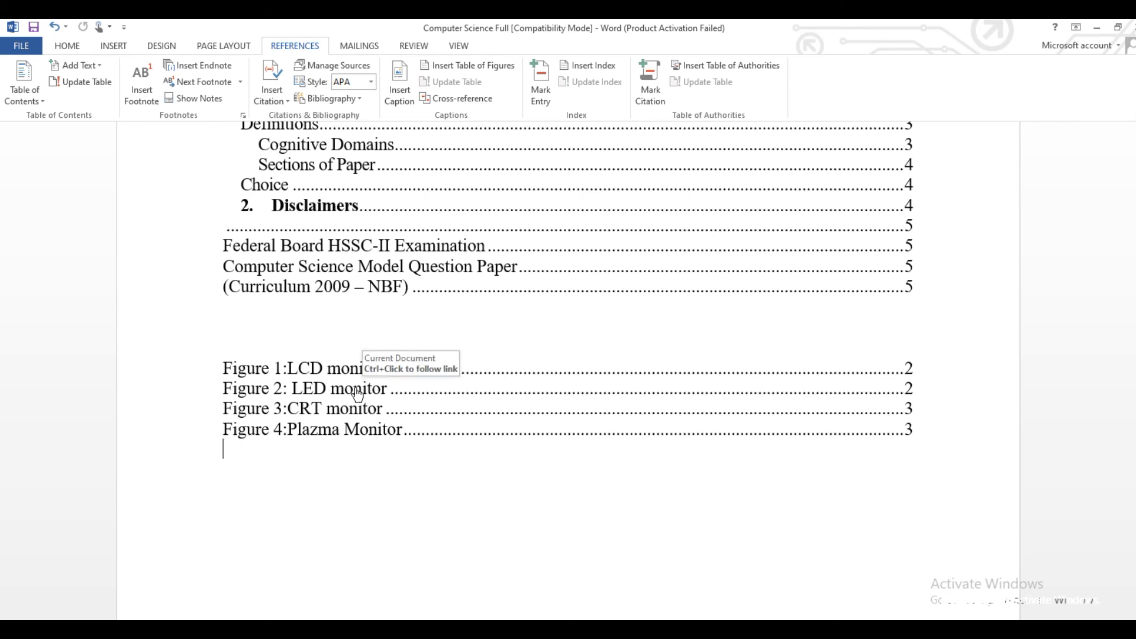
Follow the Figure 2 entry's link to its caption, then return to the table of contents.
left_click(357, 391, "ctrl")
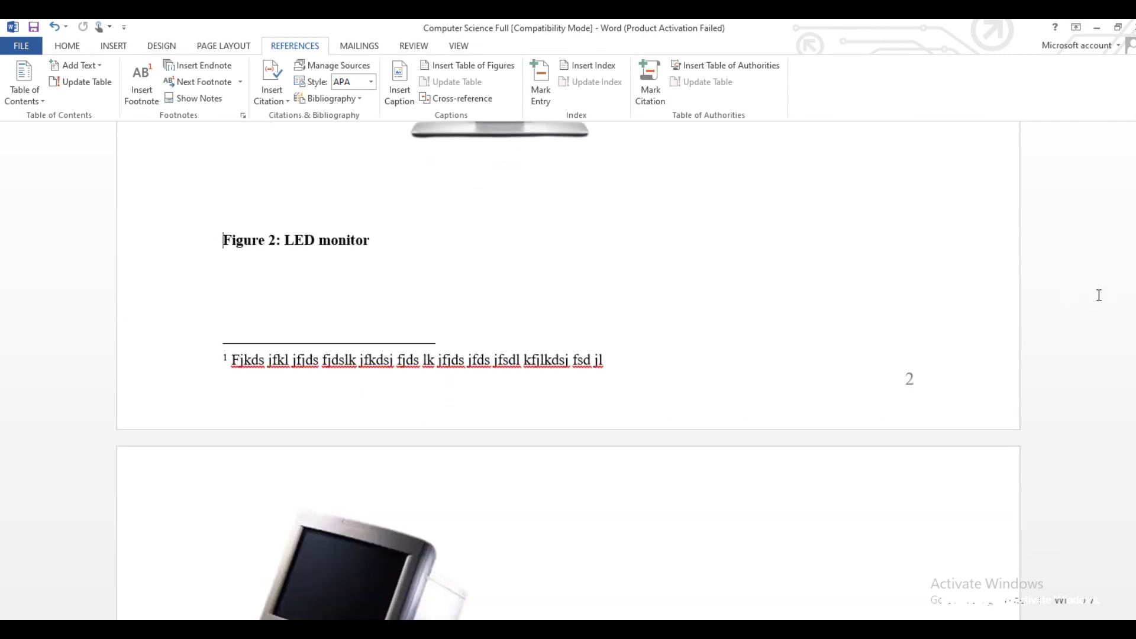
scroll(942, 500, "up", 2)
scroll(942, 500, "up", 10)
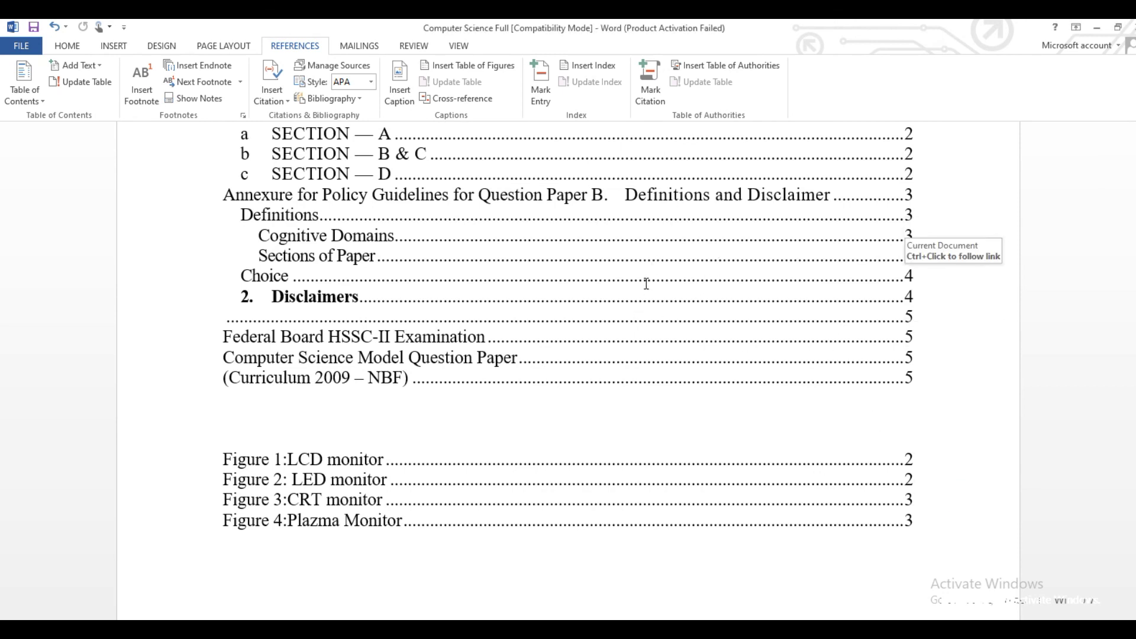
left_click(598, 282)
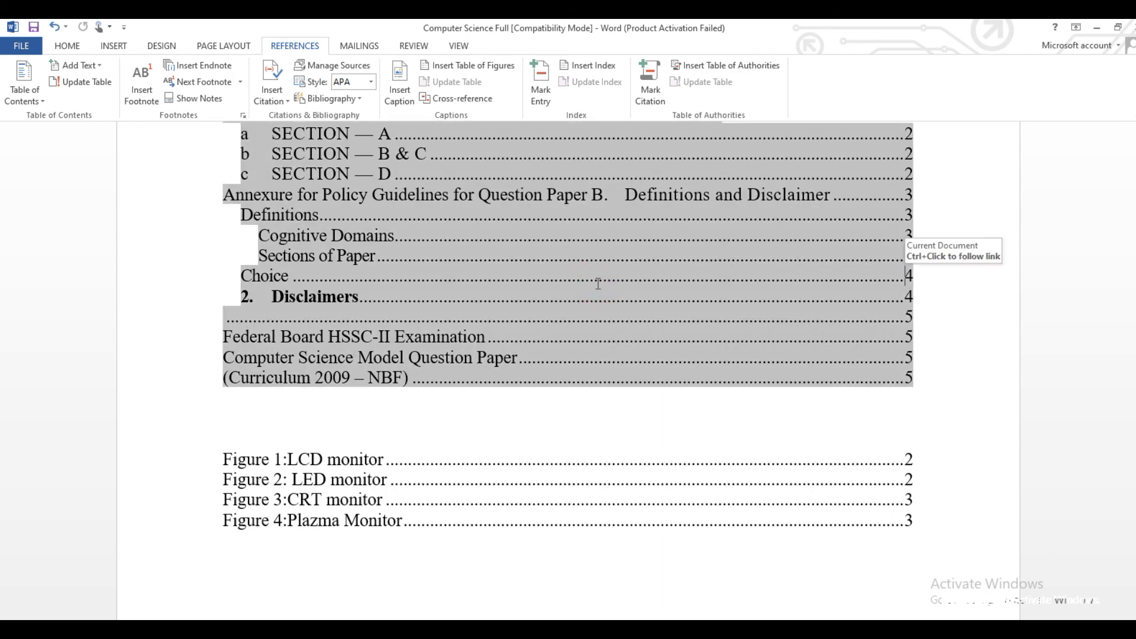
Update the entire table of contents to refresh its page numbers.
double_click(596, 283)
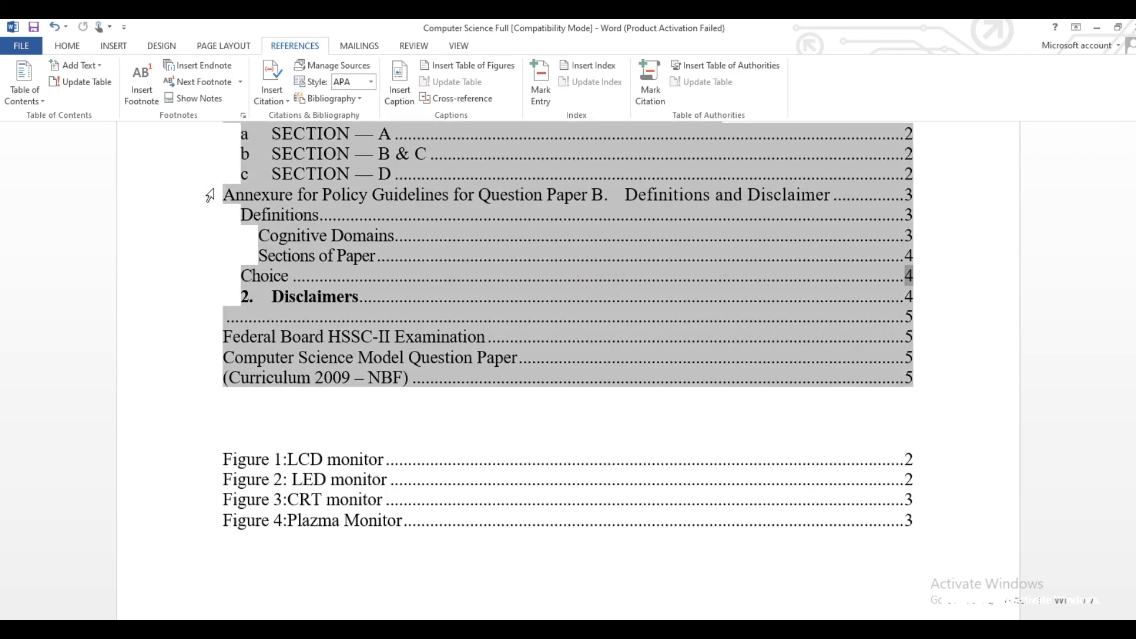
left_click(88, 83)
left_click(508, 332)
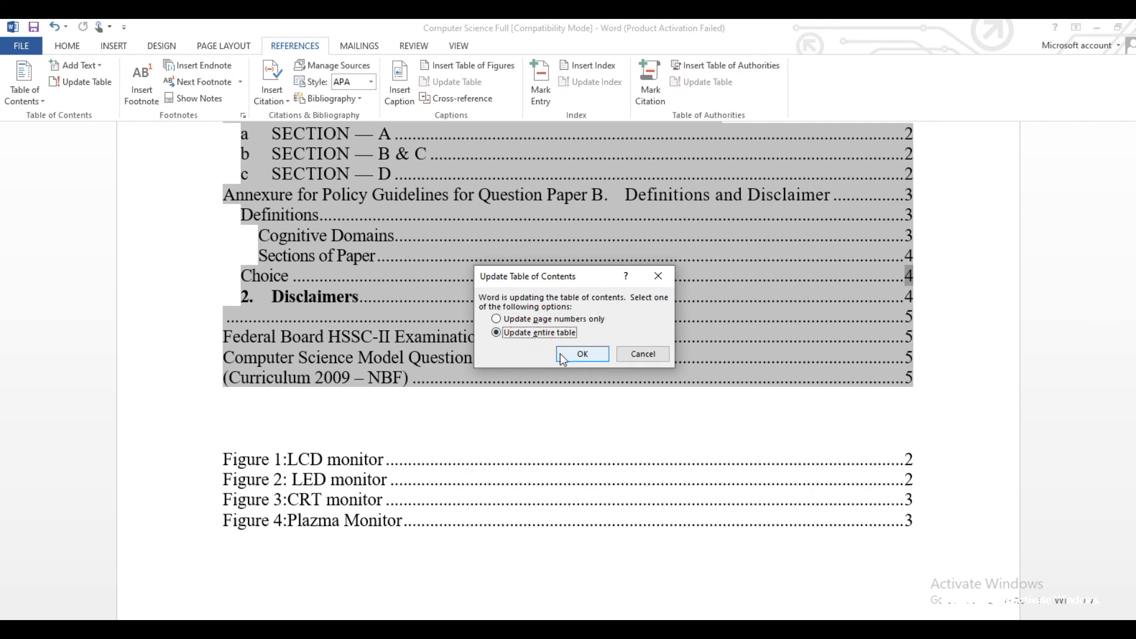
left_click(560, 353)
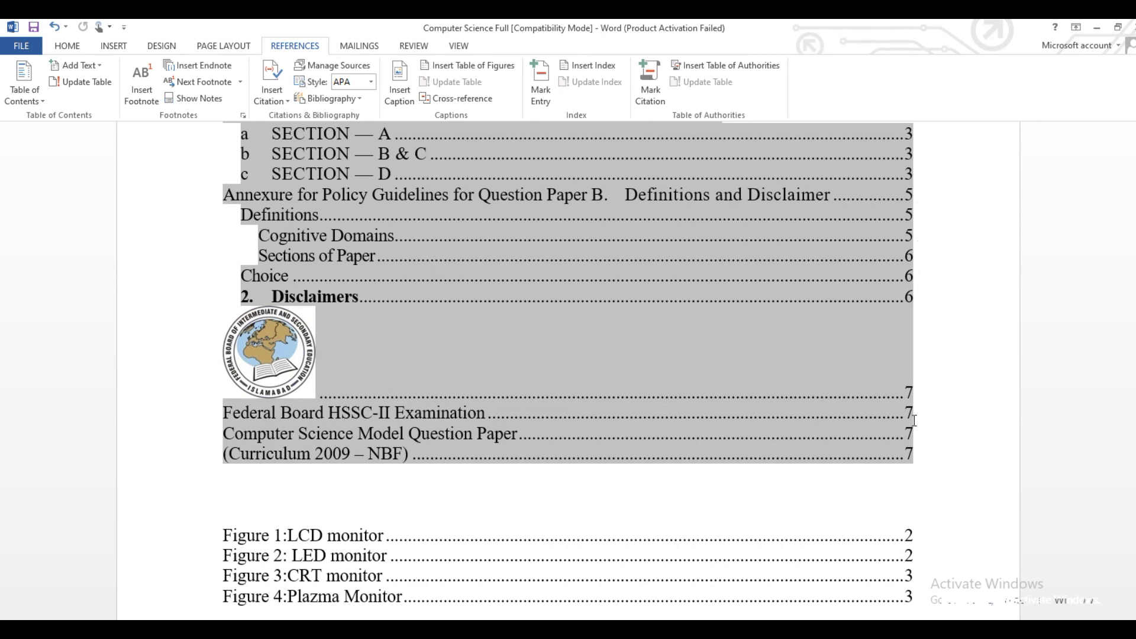
Delete the logo image that appeared inside the table of contents.
left_click(936, 474)
left_click(287, 363)
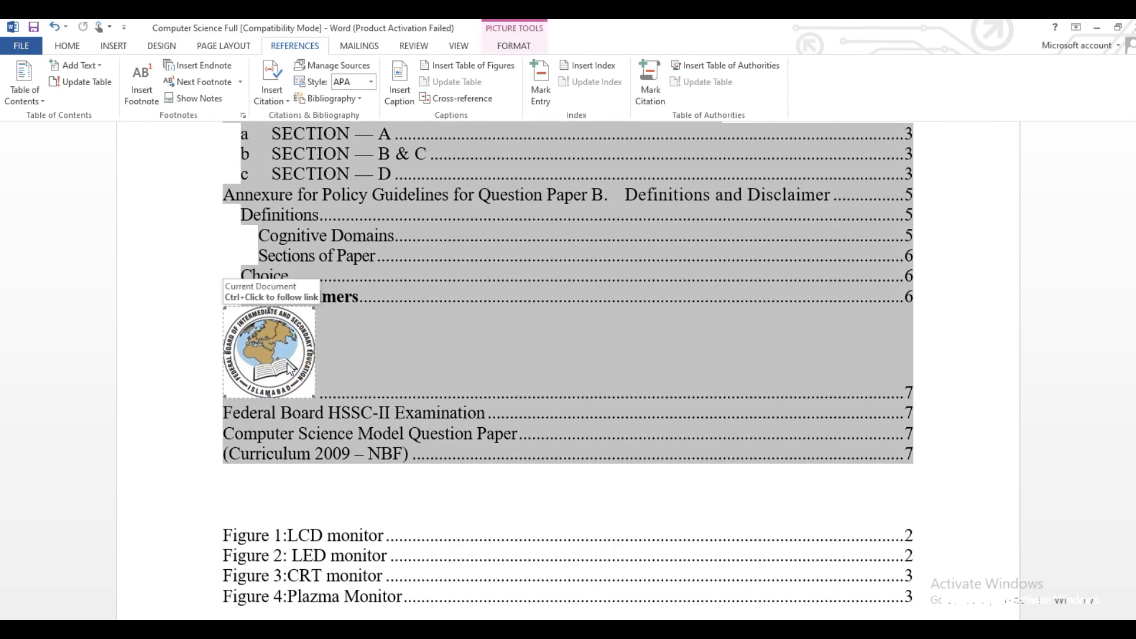
key("Delete")
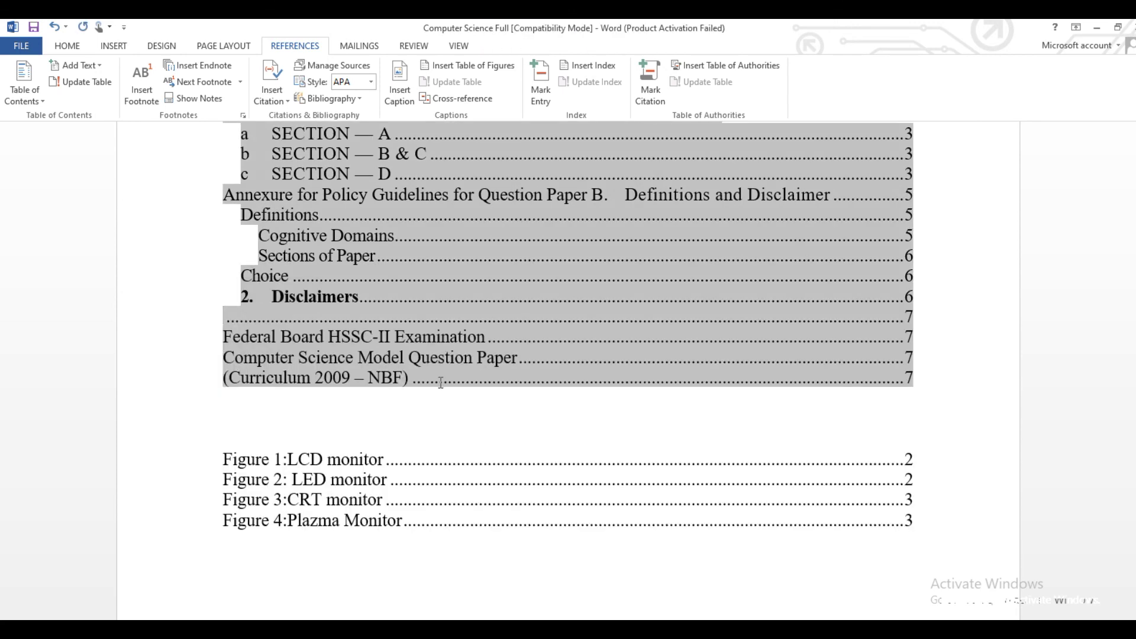
left_click(589, 418)
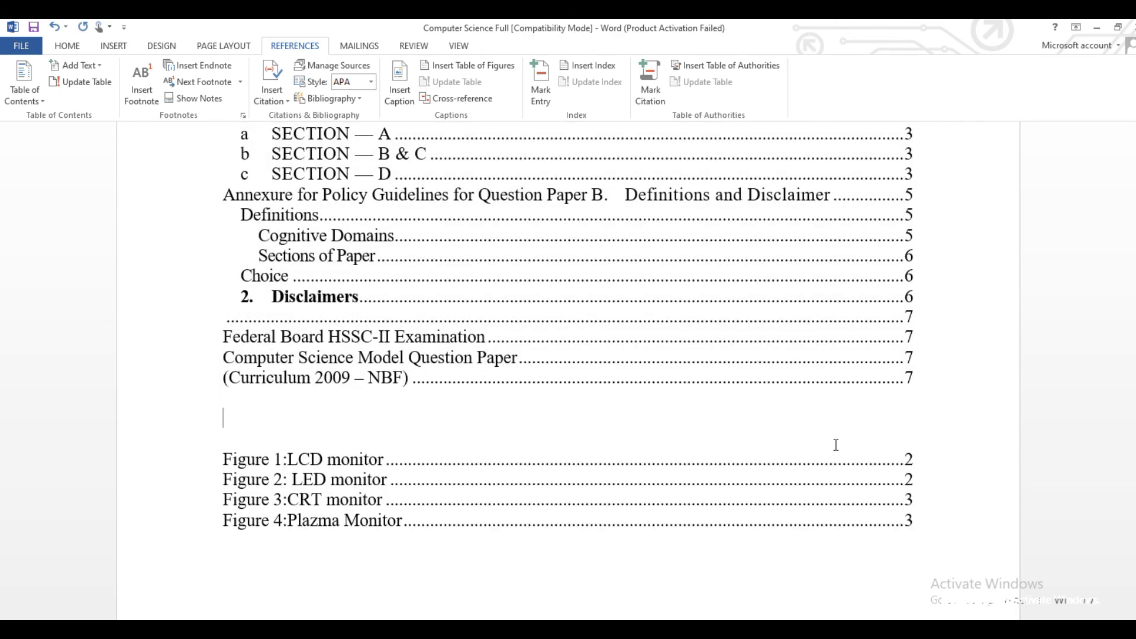